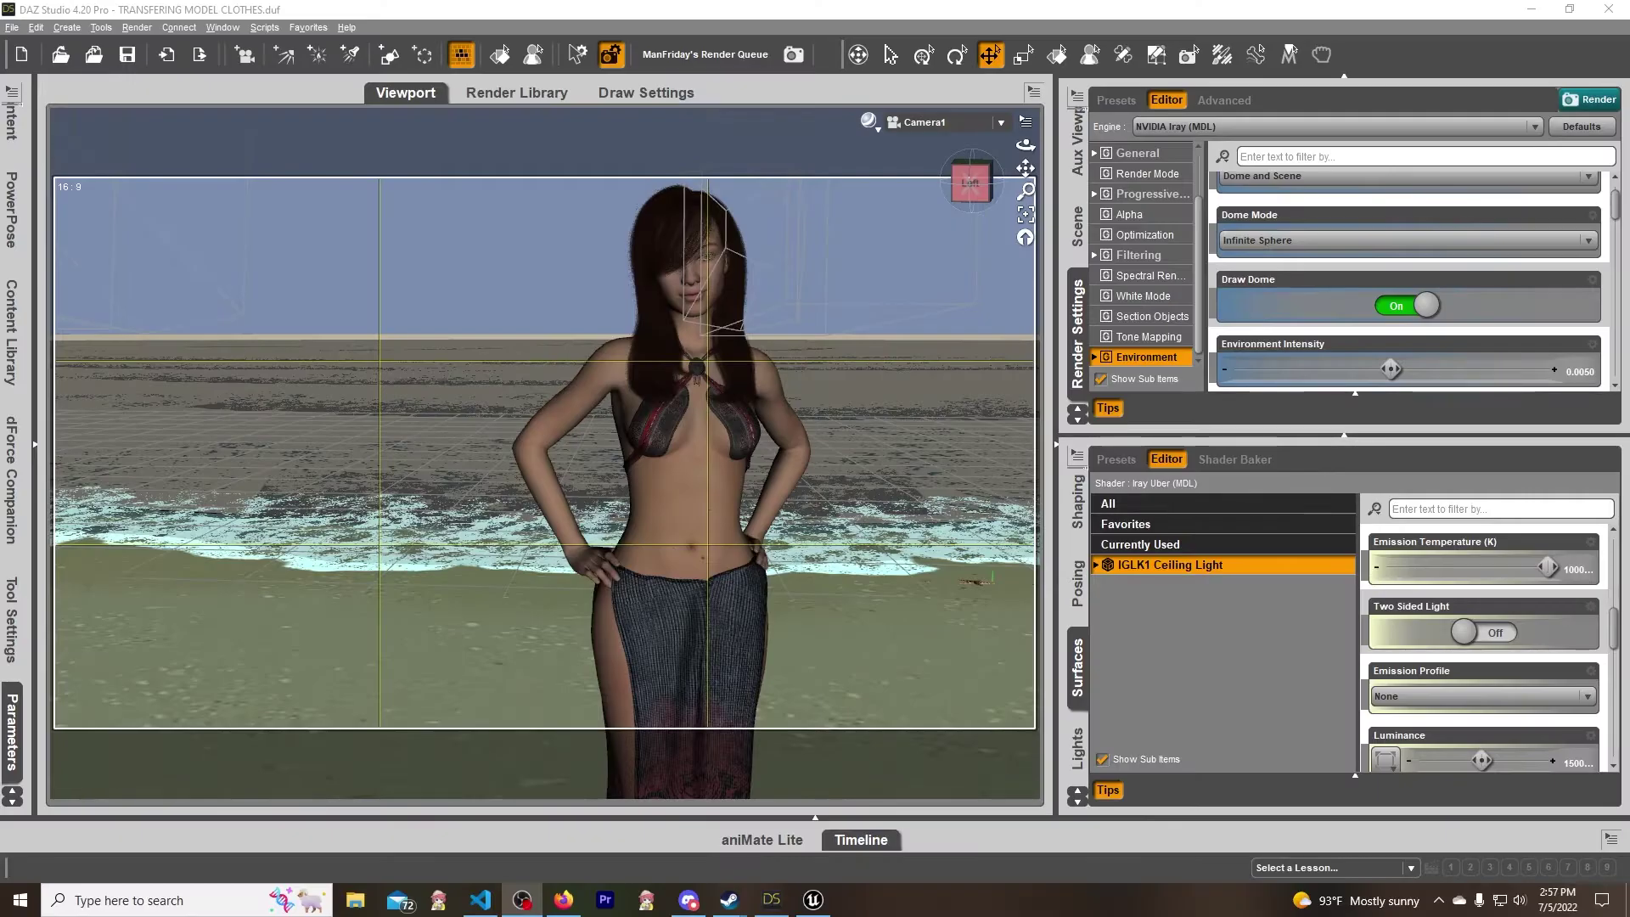
- In DAZ Studio's Scene list, select SYLM Loincloth 02 Genesis 8 Female and open the File menu
click(608, 15)
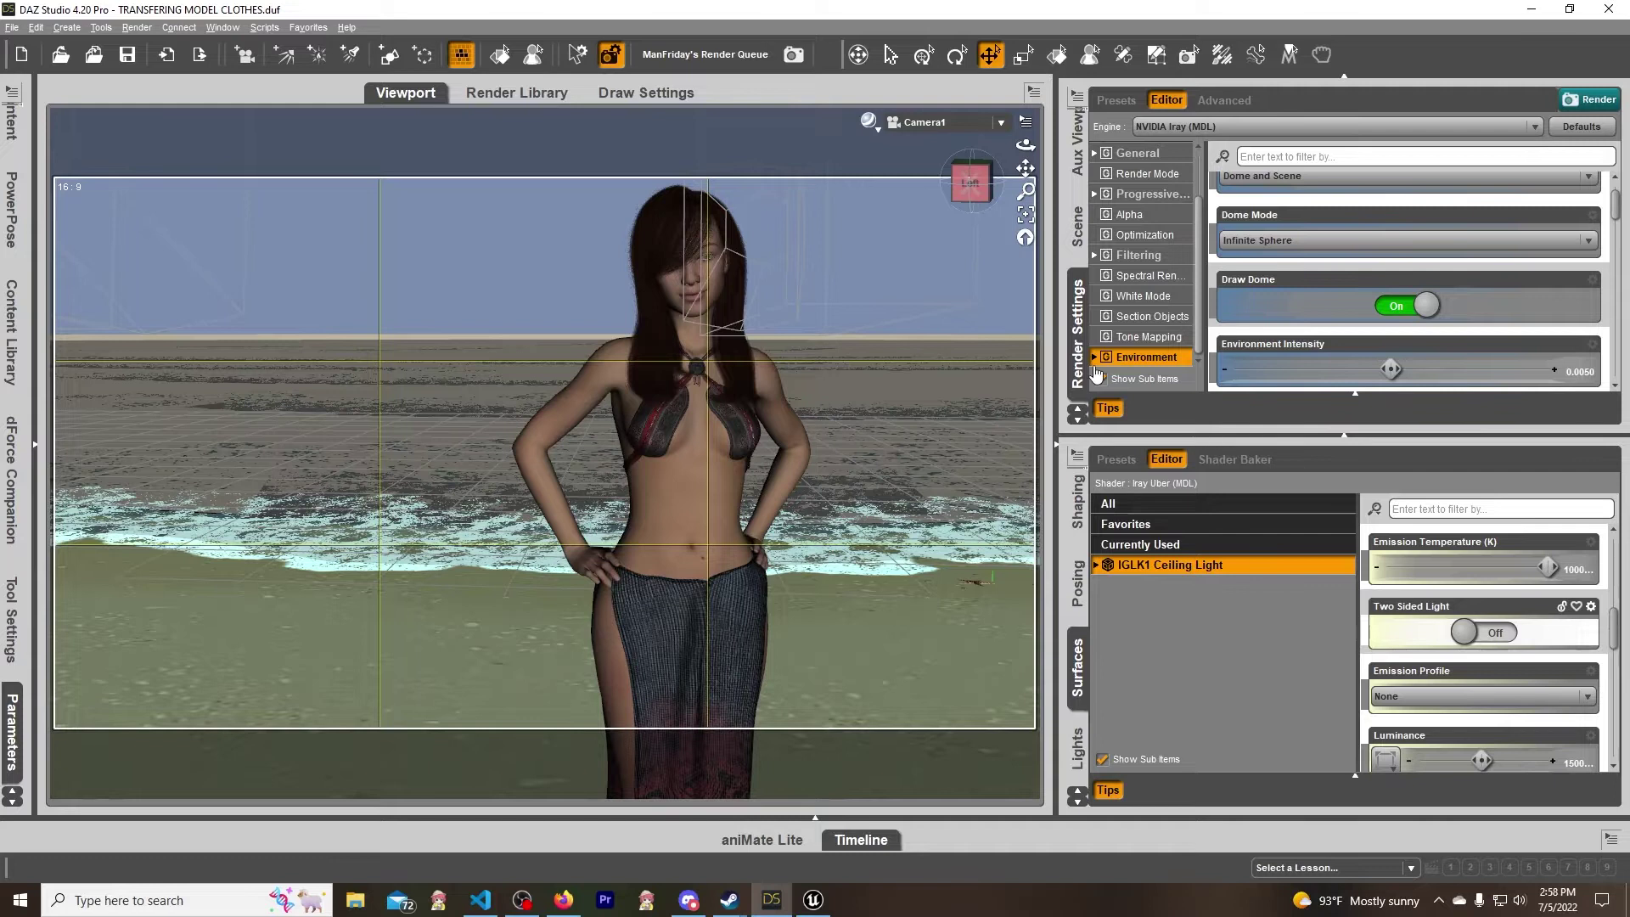
click(1075, 230)
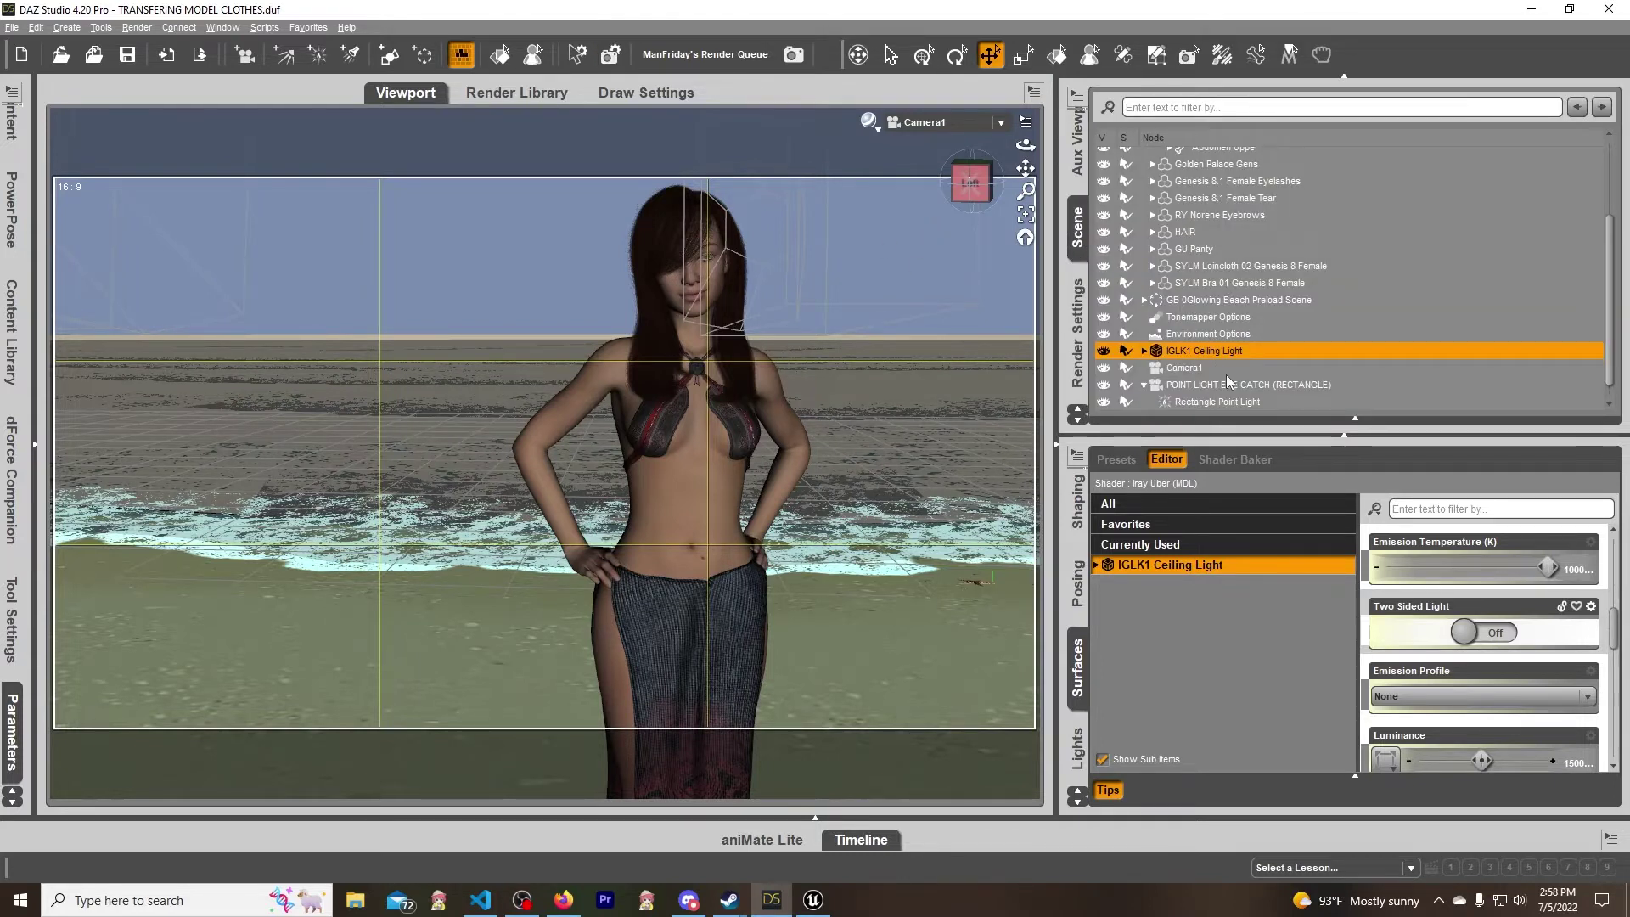
scroll(1226, 371, up, 3)
scroll(1222, 348, down, 3)
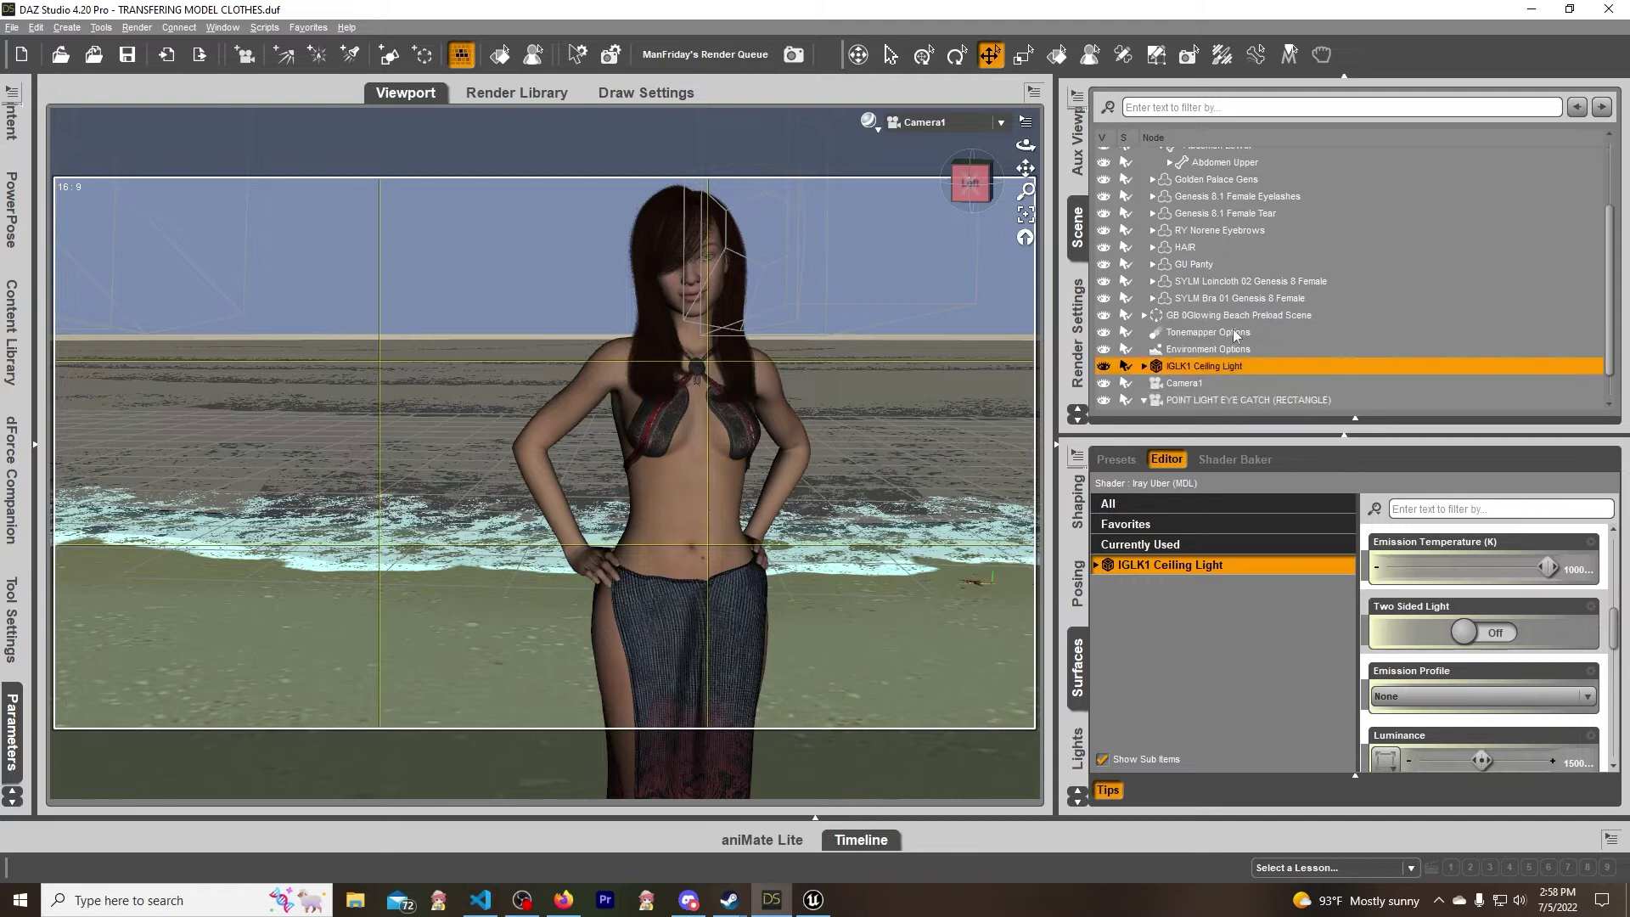
click(1268, 280)
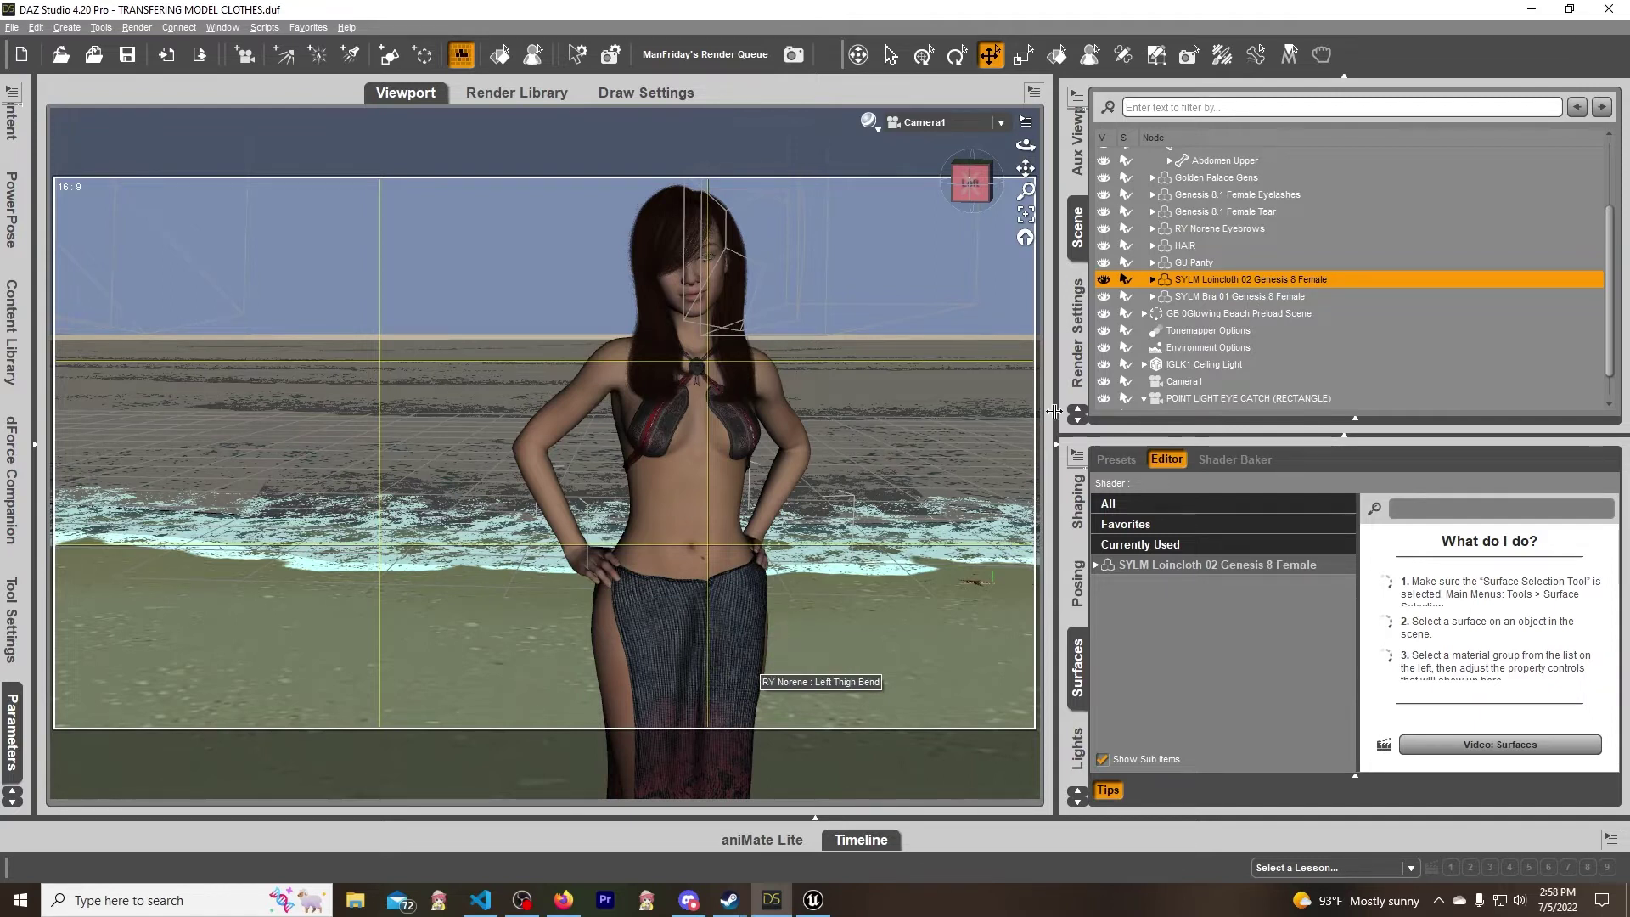
click(12, 27)
- Open Send To > Daz to Unreal and name the asset SY_Loincloth
mouse_move(60, 265)
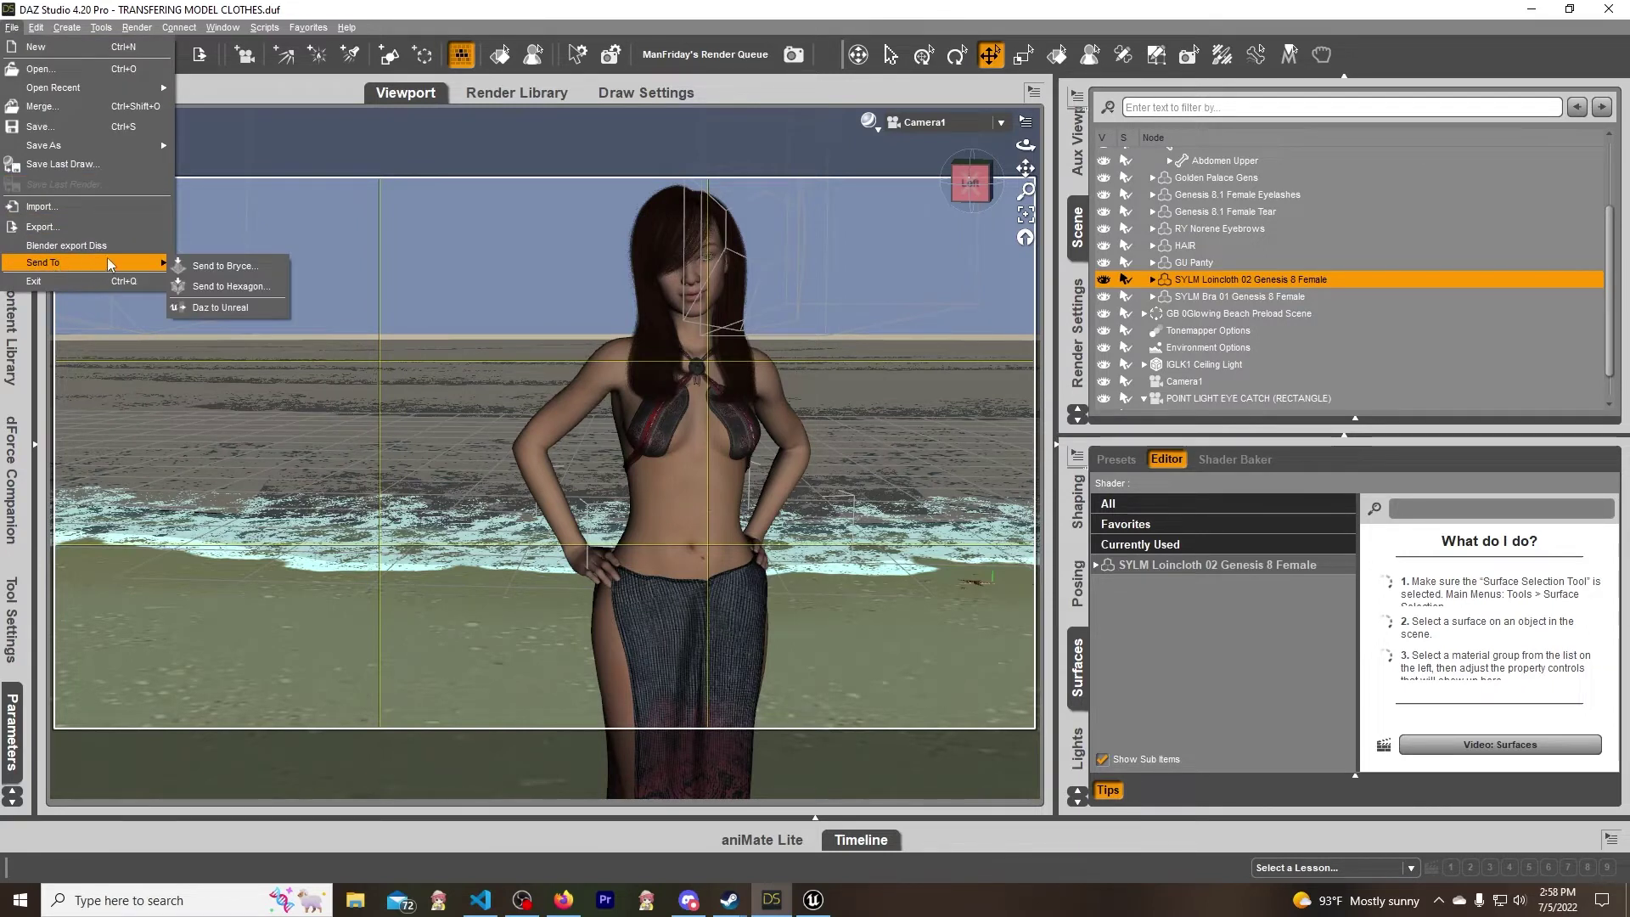
click(229, 308)
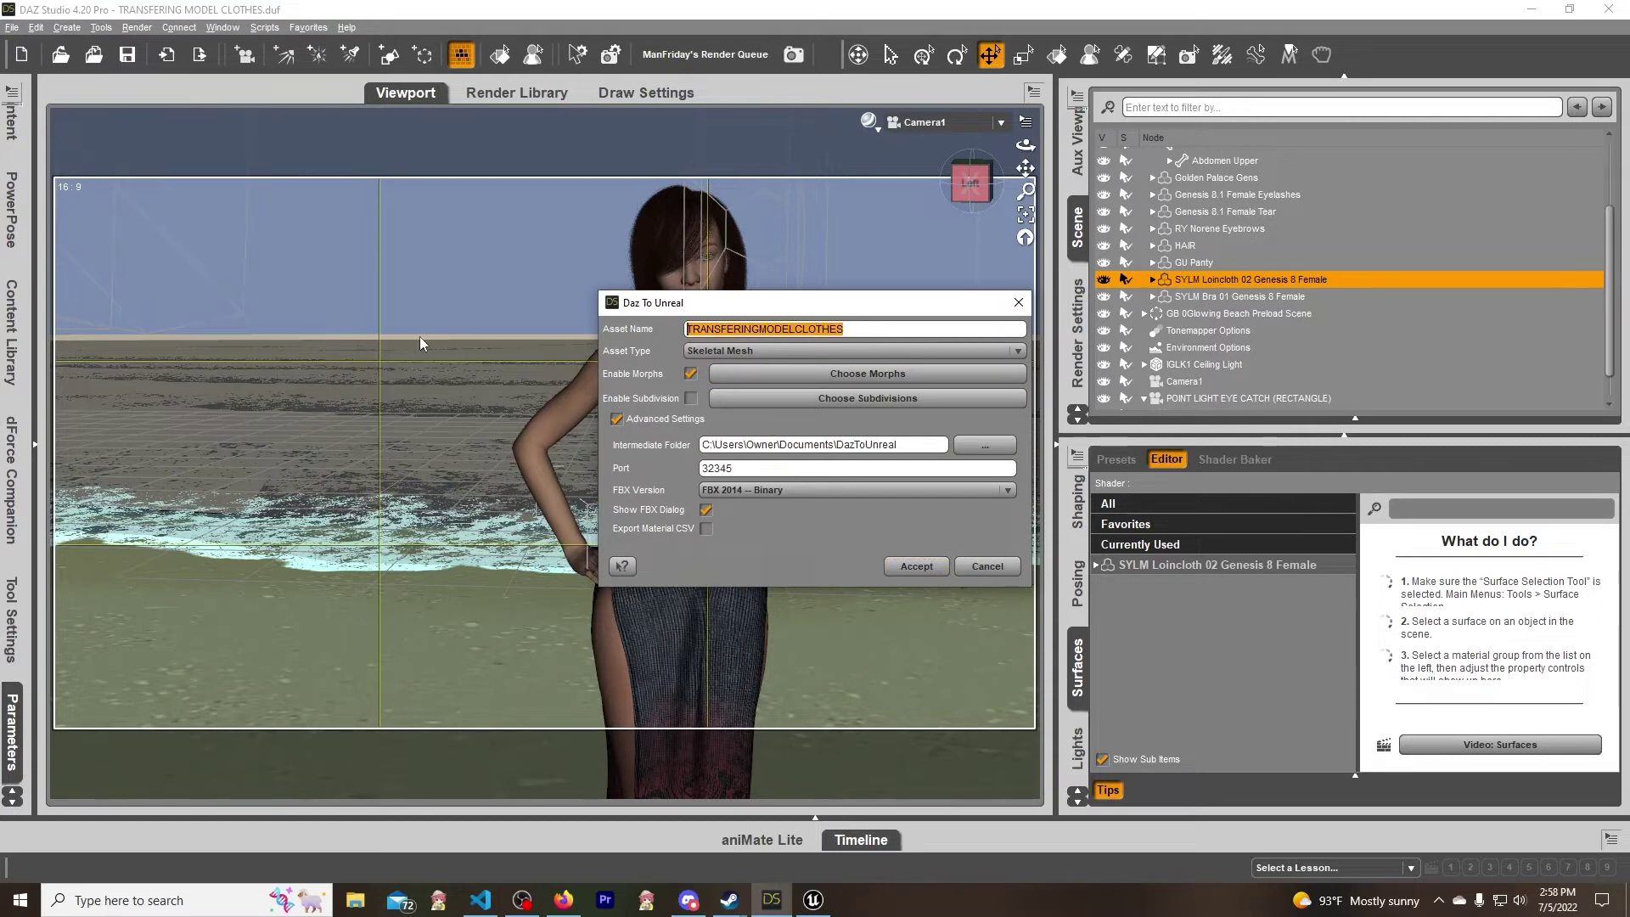
text(SY)
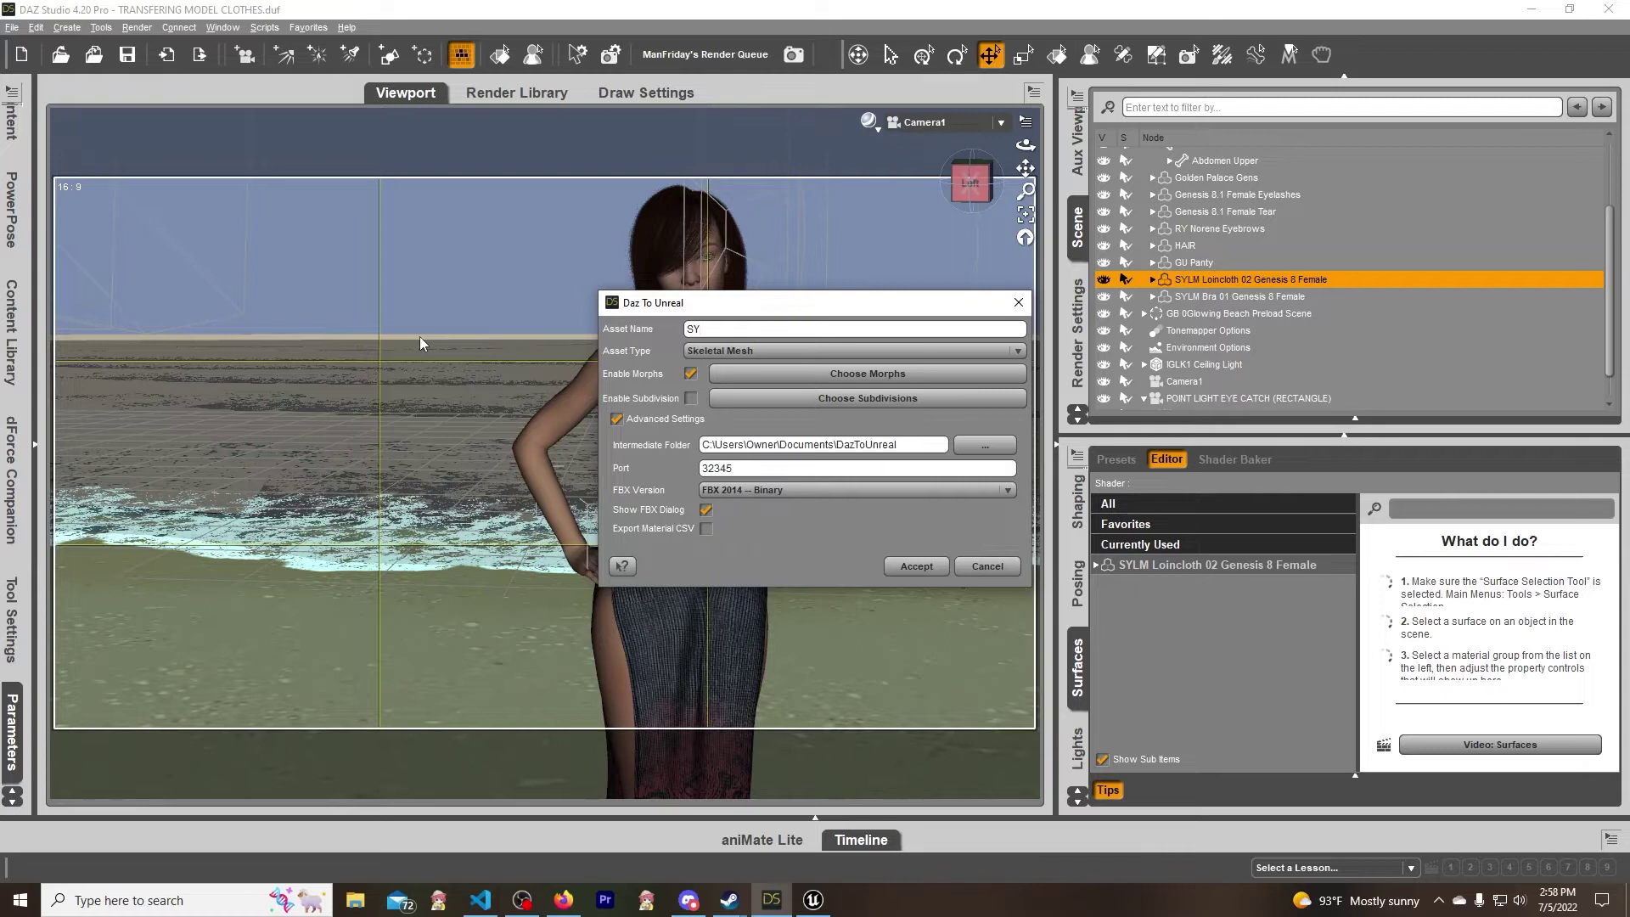
text(_Loincloth)
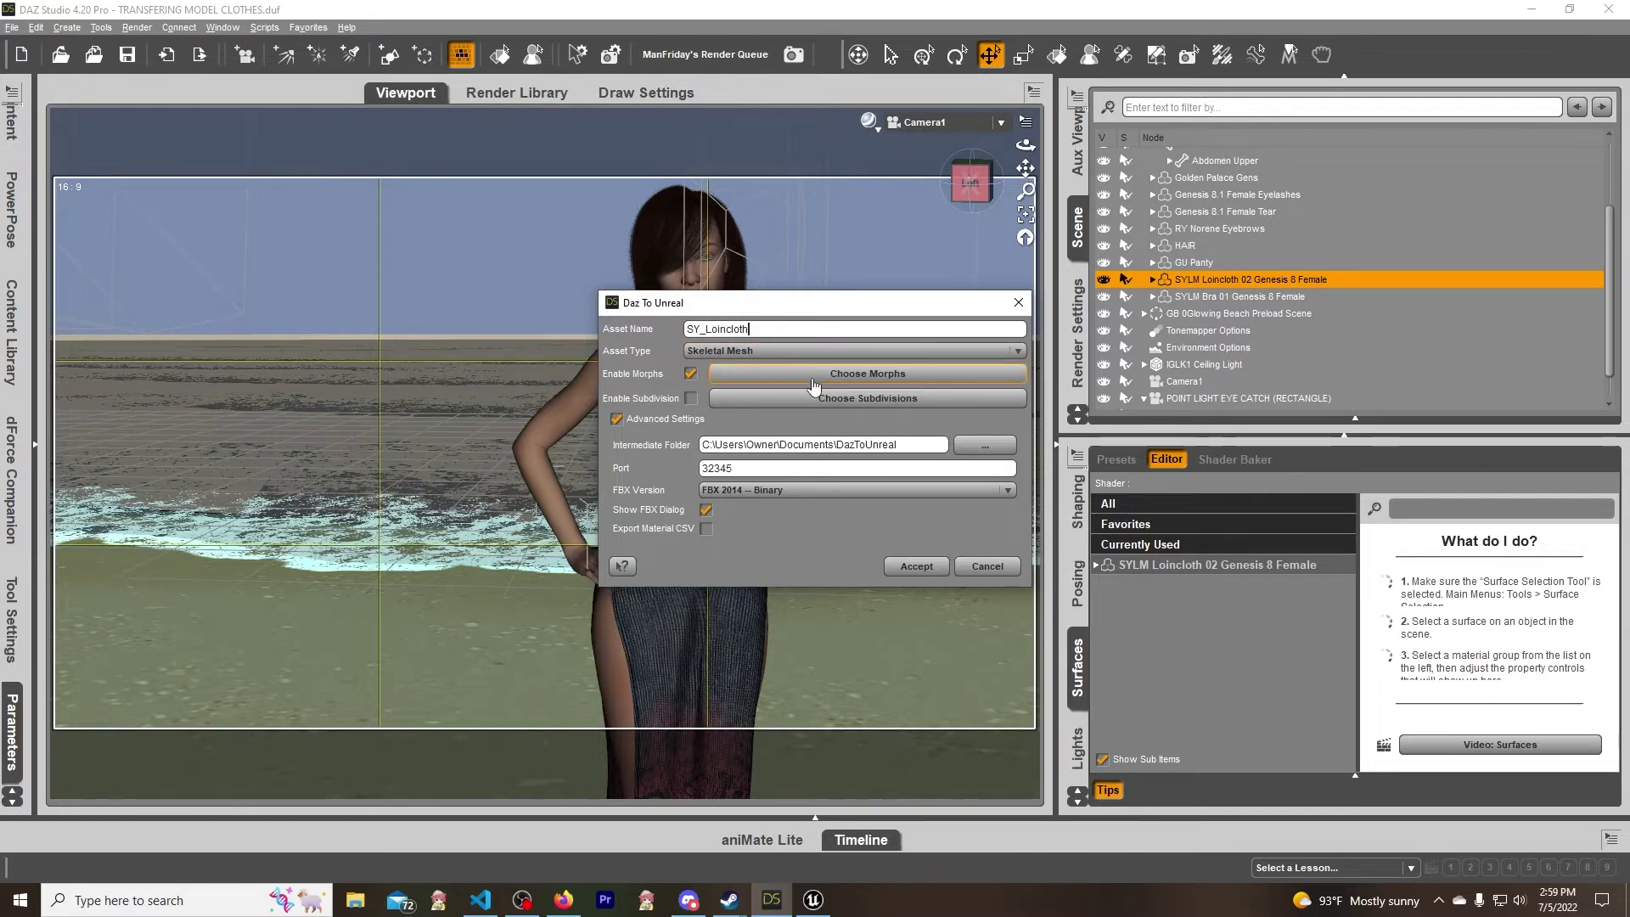
- Review the Choose Morphs list, then cancel it without changes
click(789, 379)
scroll(1197, 509, down, 15)
click(1231, 851)
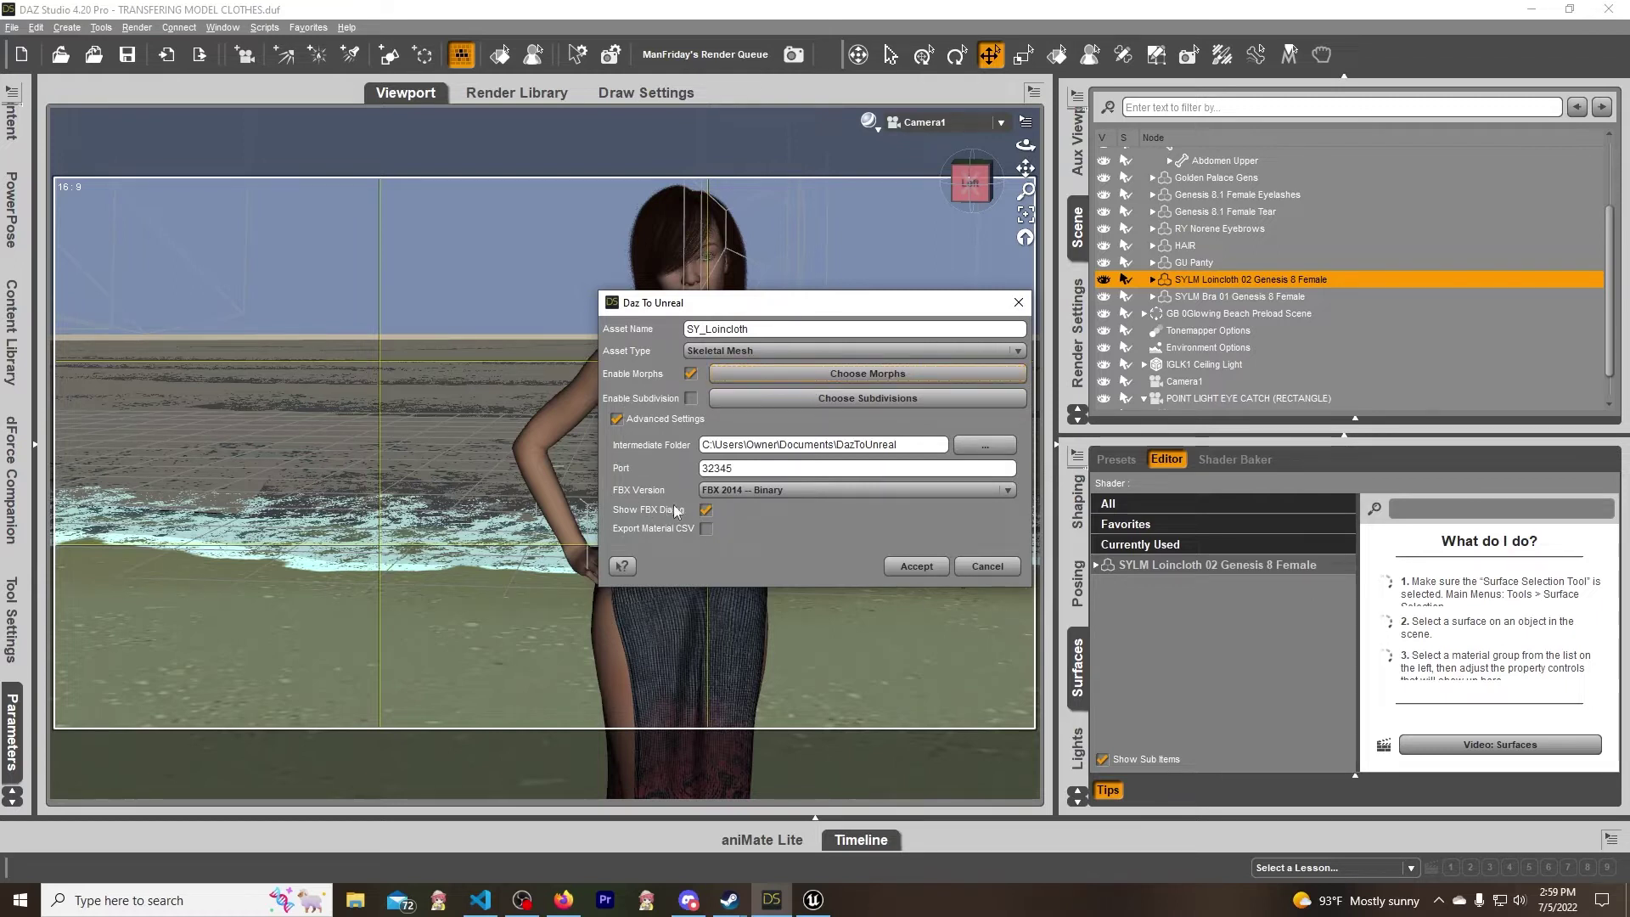
- Accept the Daz To Unreal settings and the FBX Export Options to export SY_Loincloth
click(920, 570)
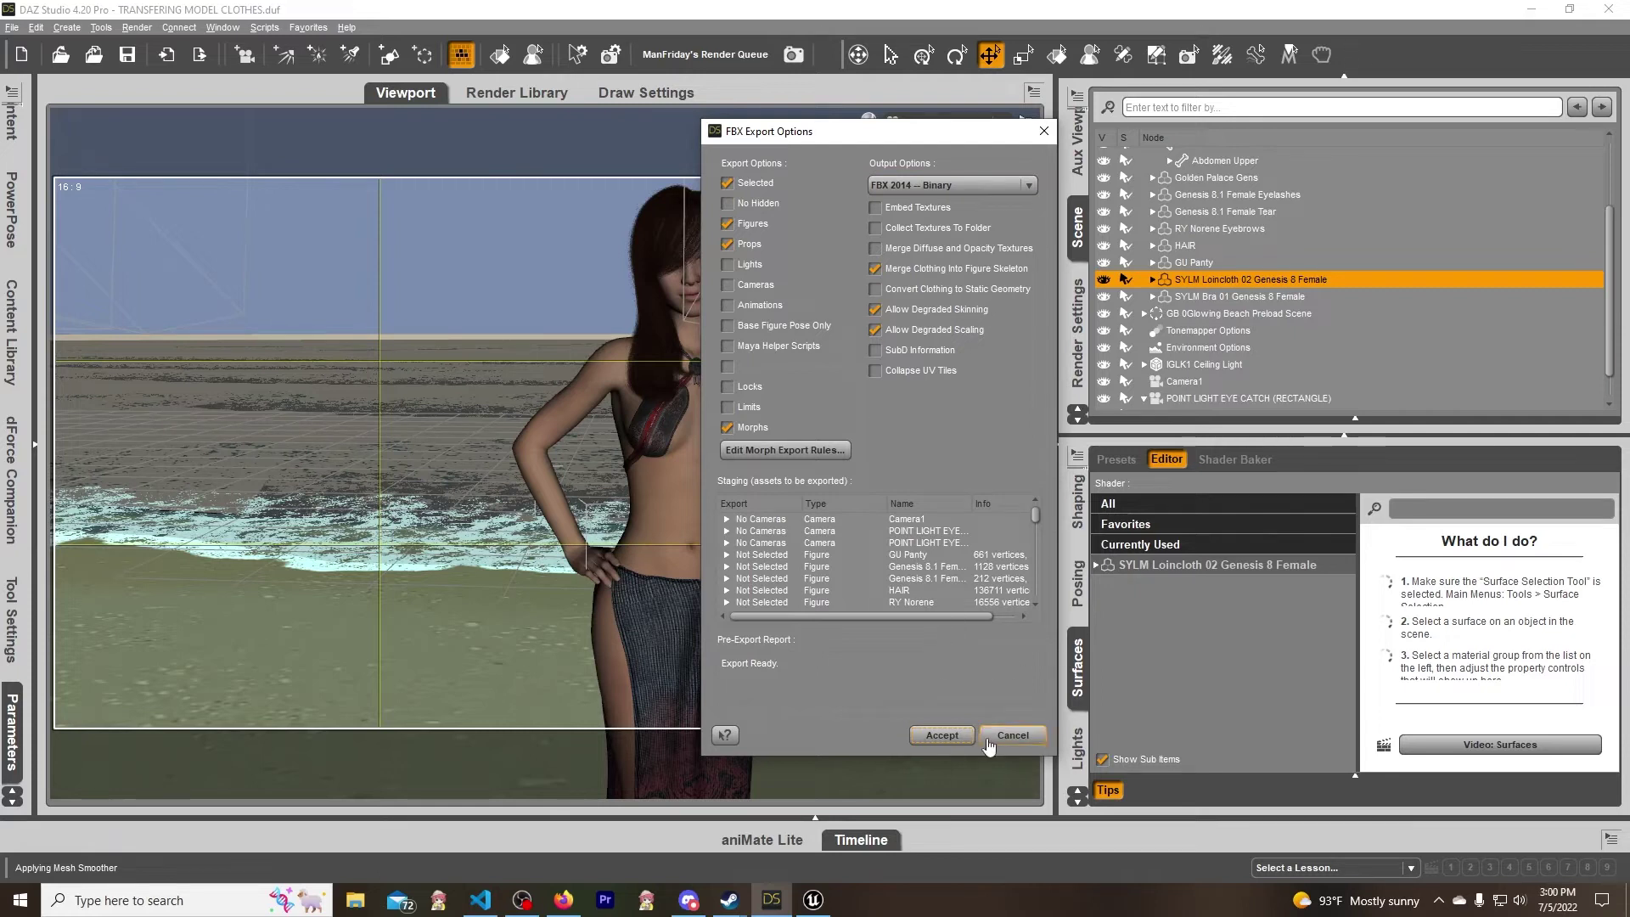
click(942, 735)
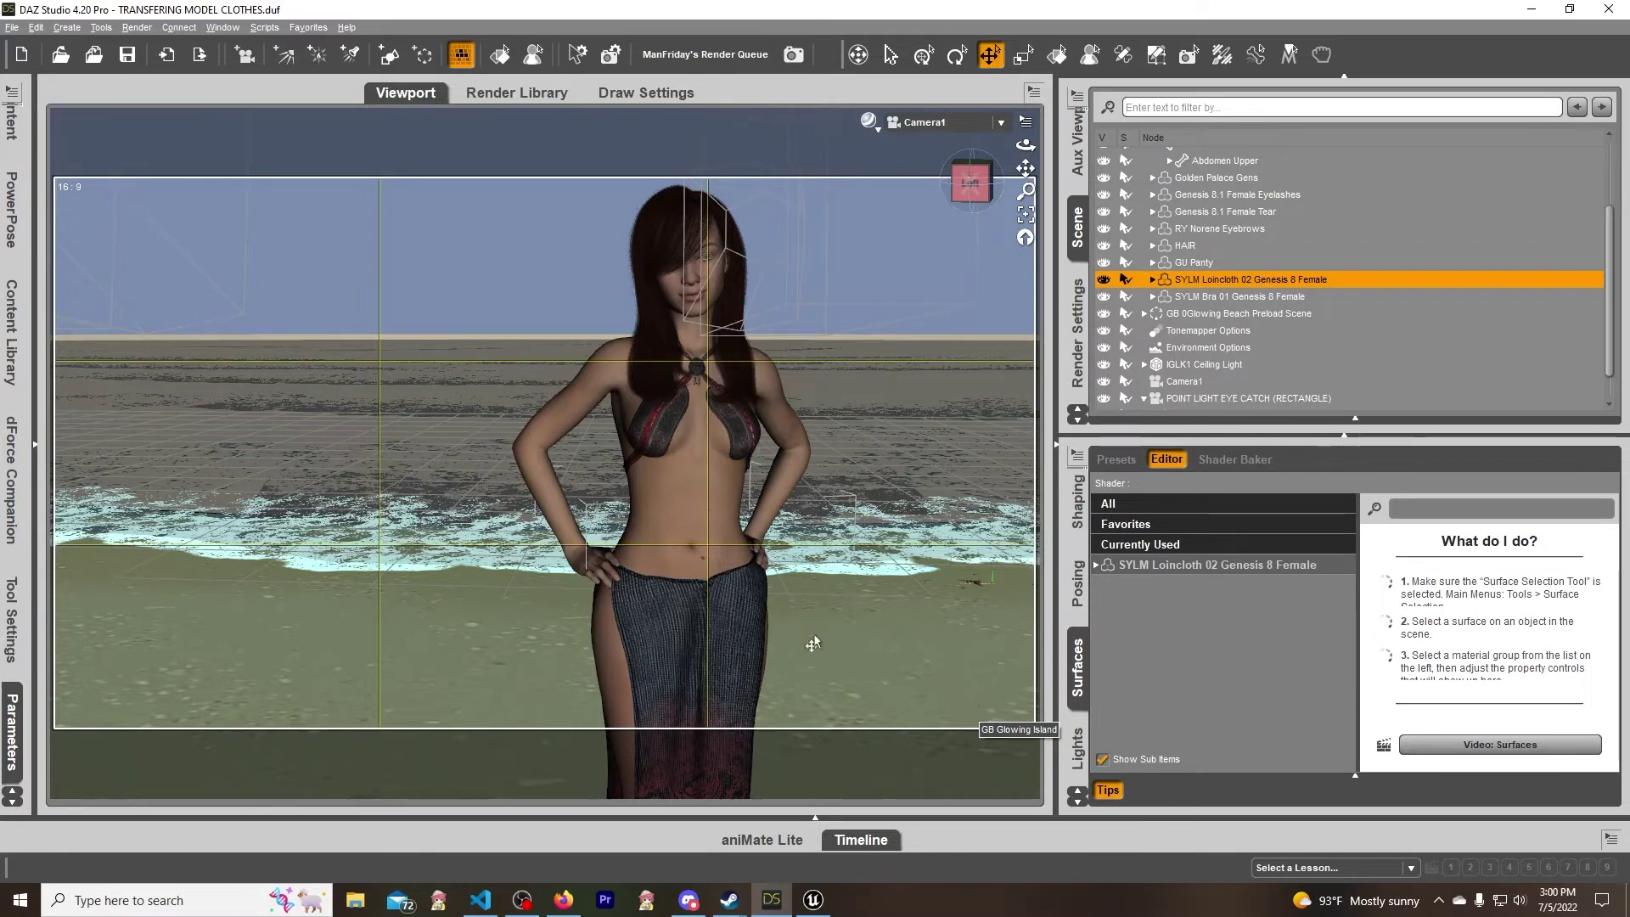
- Switch from the taskbar to the CharactersFromDaz Unreal Engine editor window
click(815, 900)
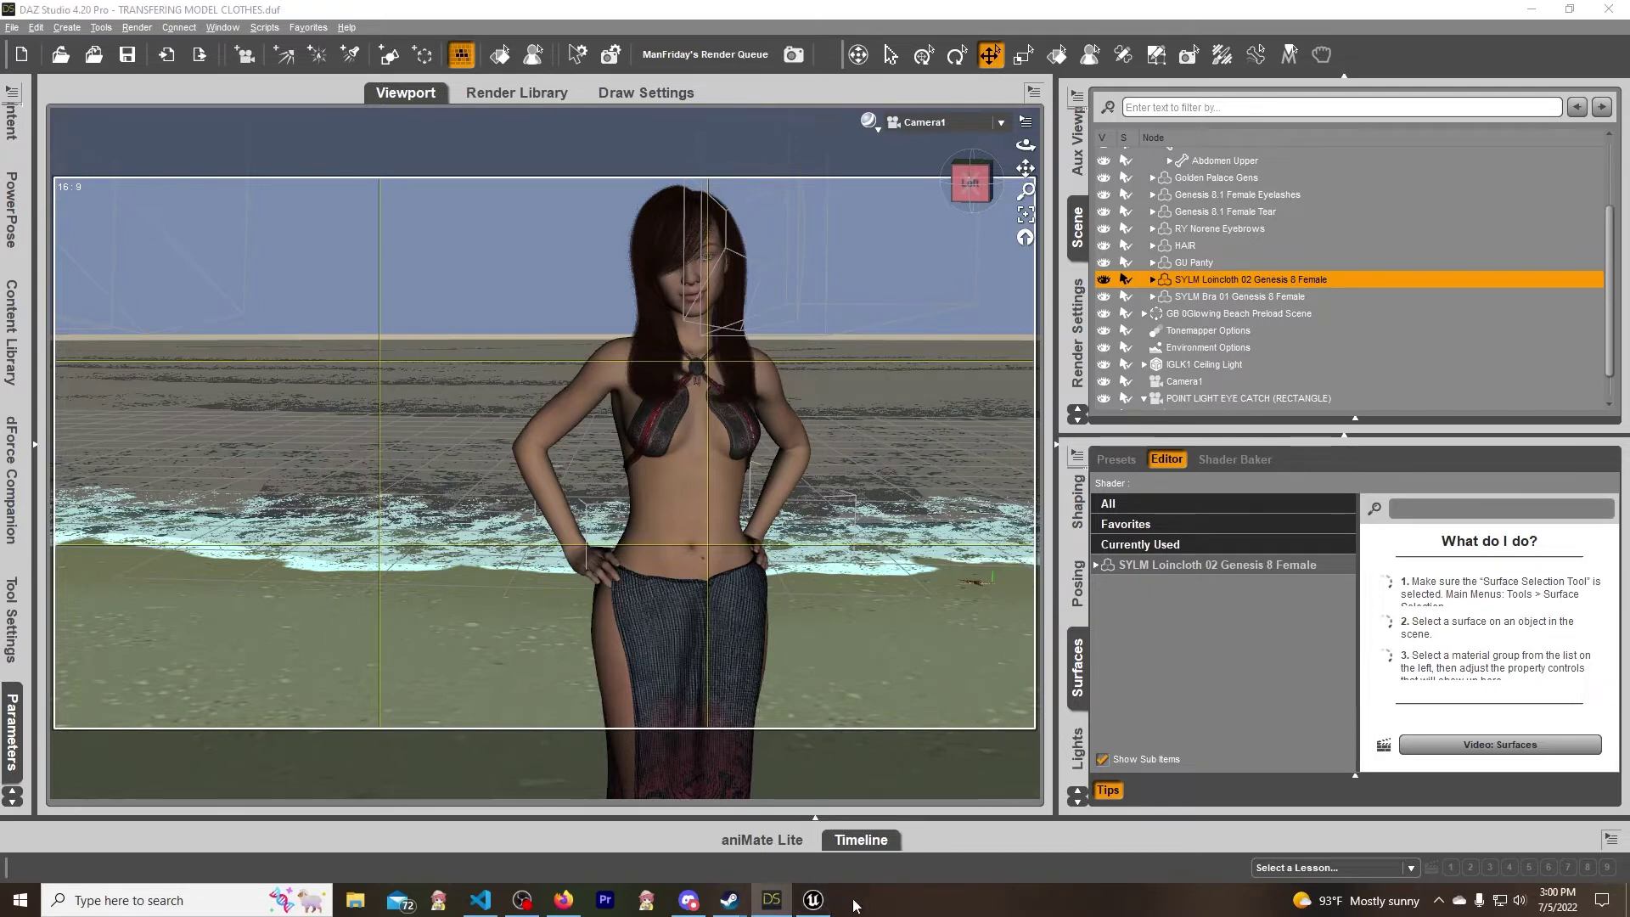
mouse_move(812, 899)
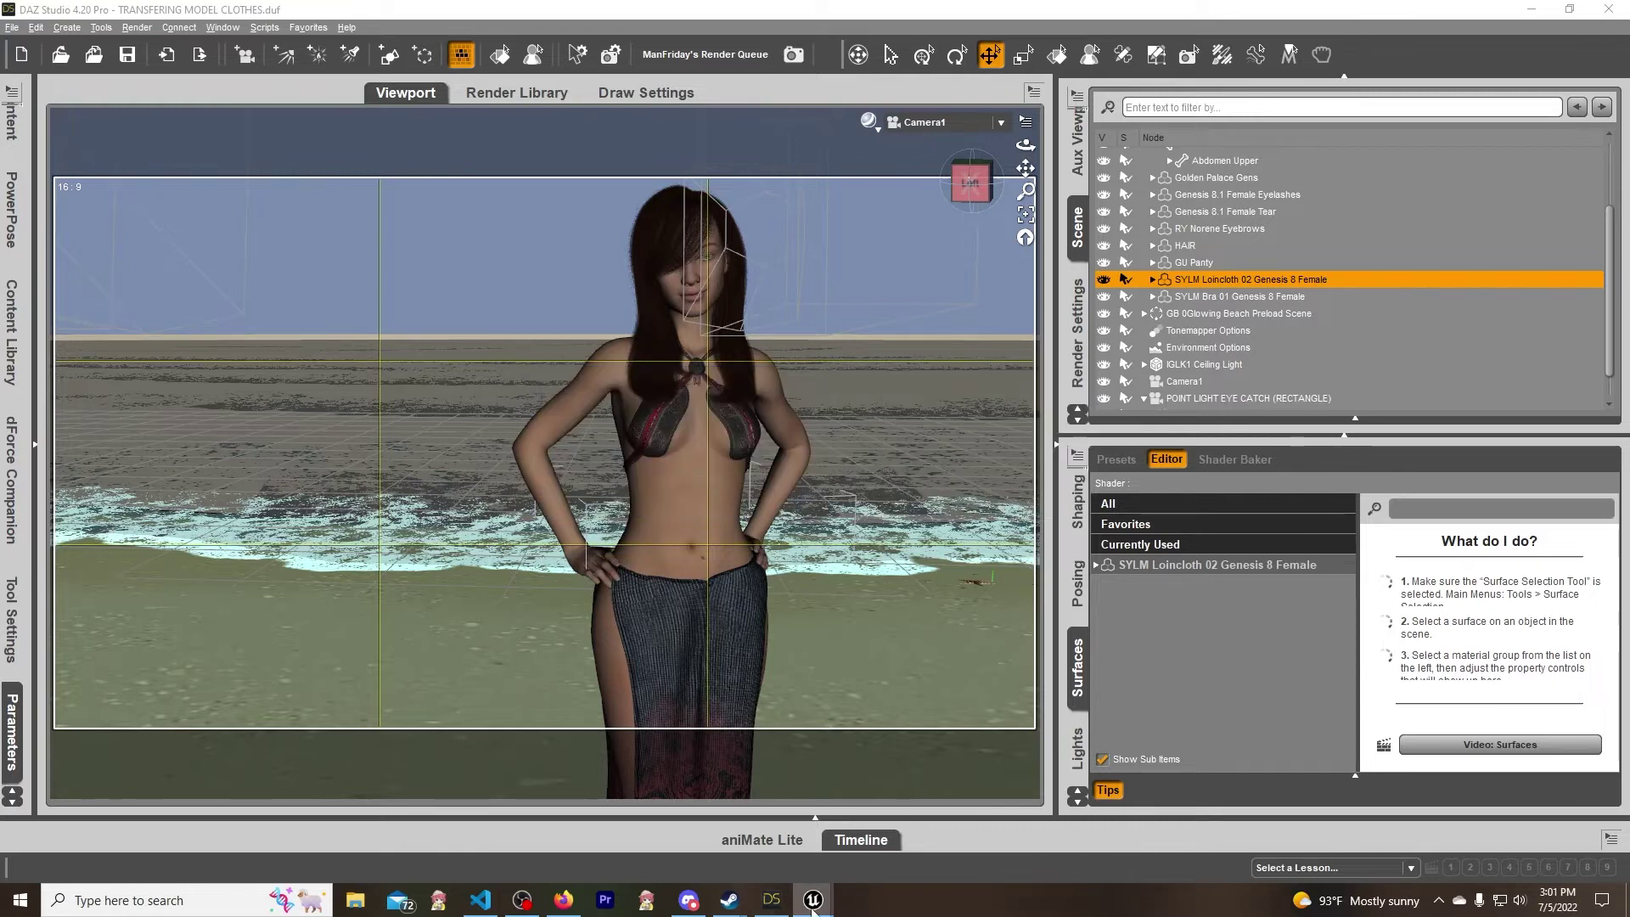
click(753, 772)
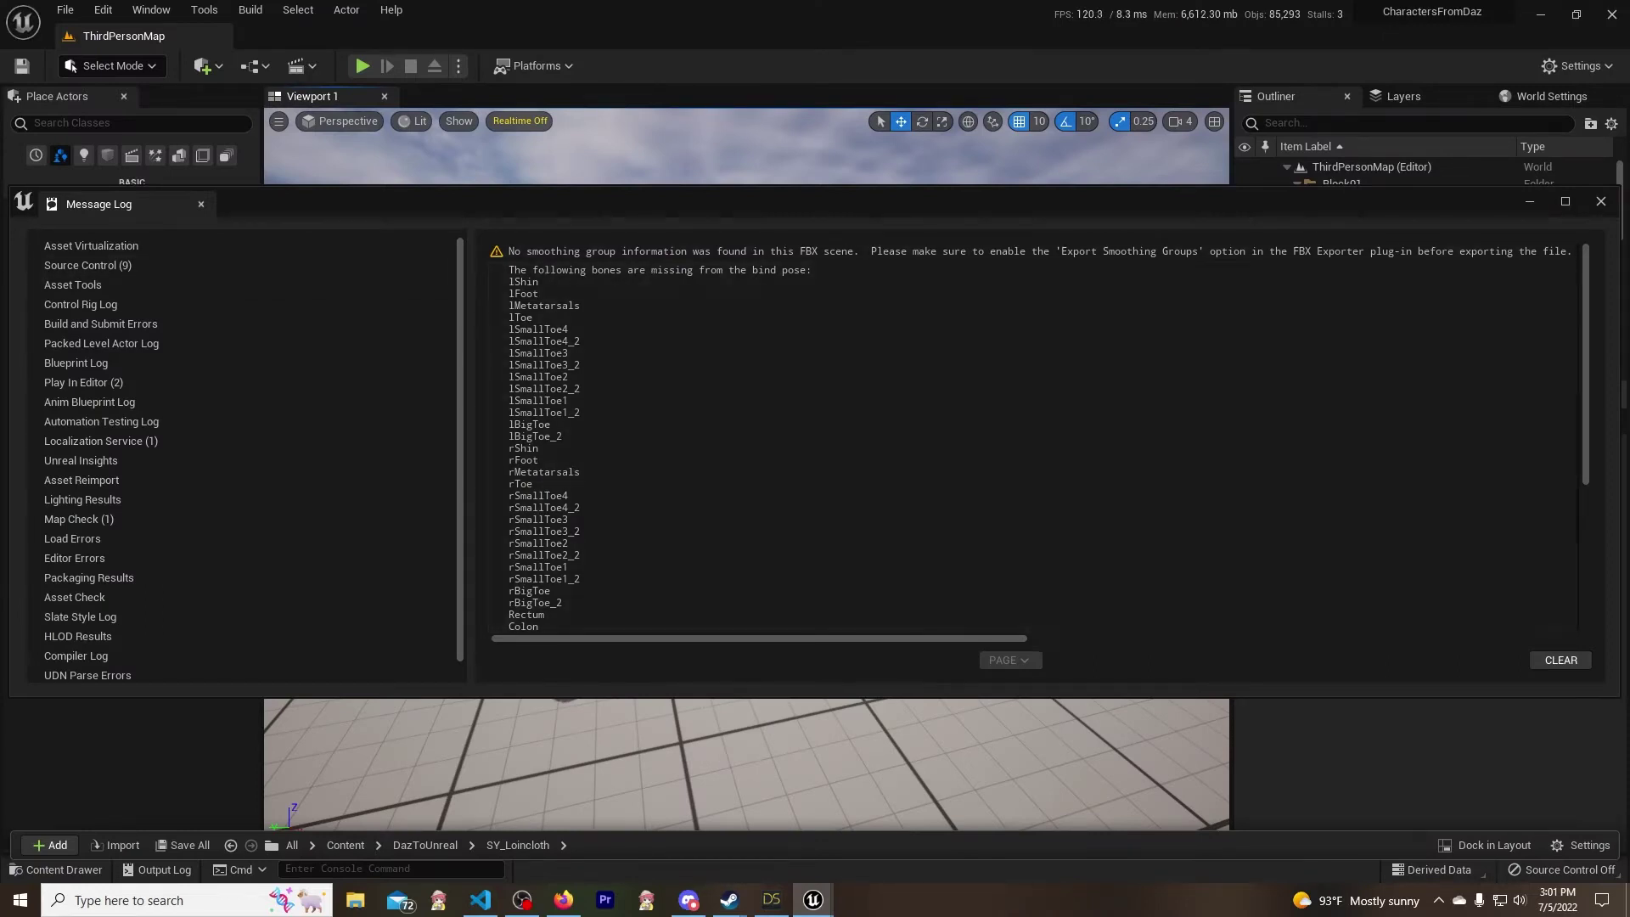
- Clear and close the import Message Log, then frame the character and cube in the viewport
click(1566, 661)
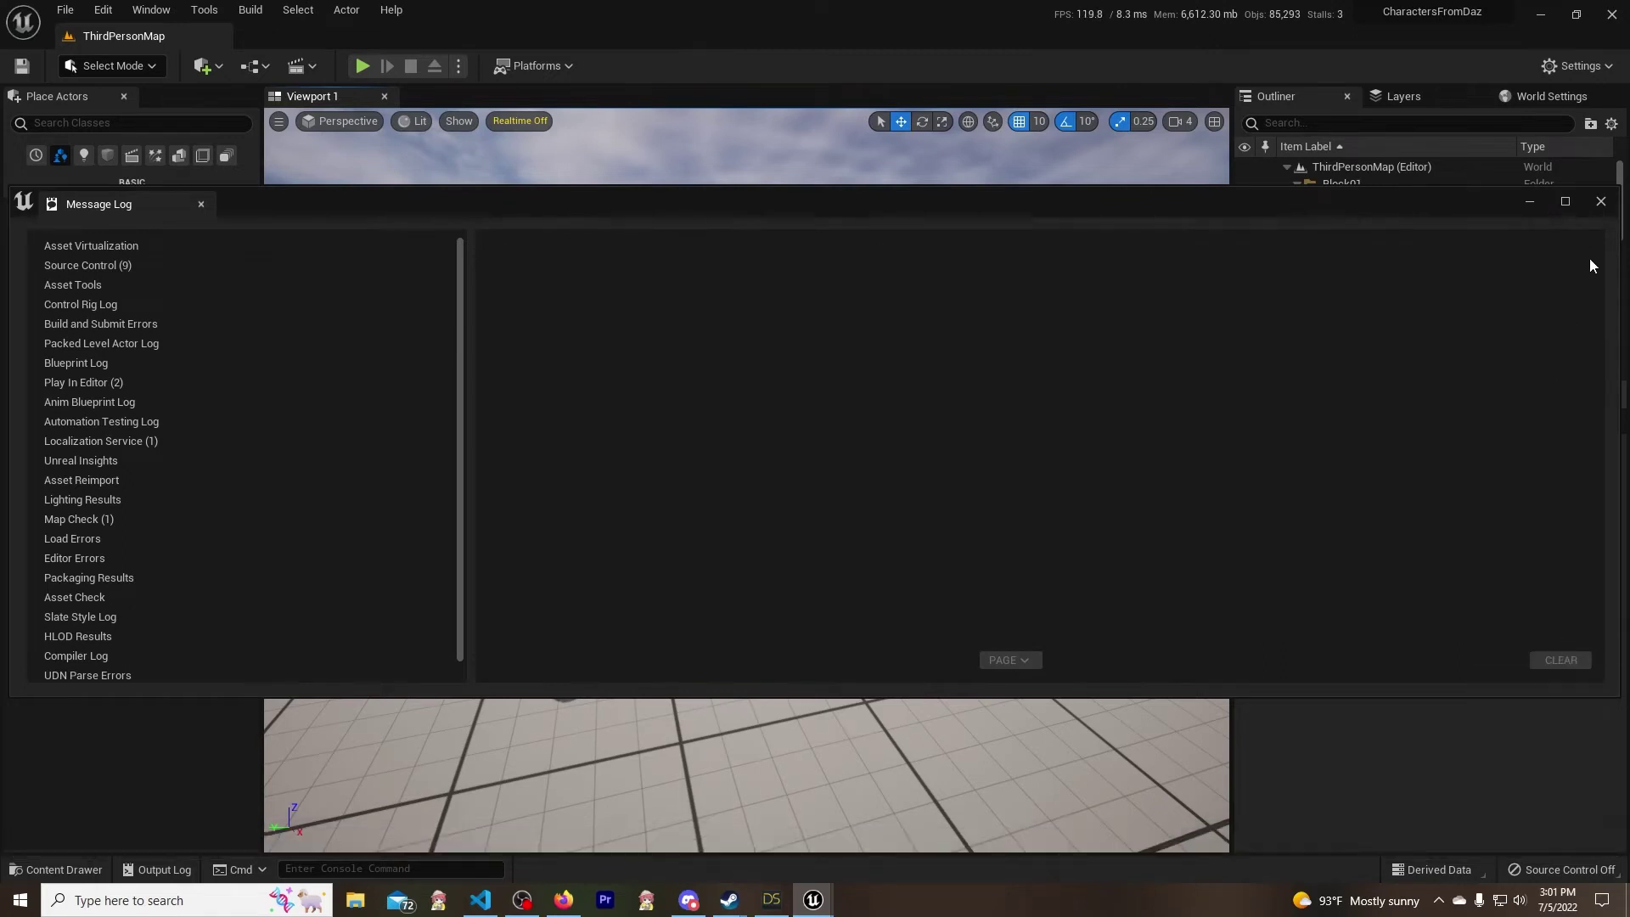
click(1601, 203)
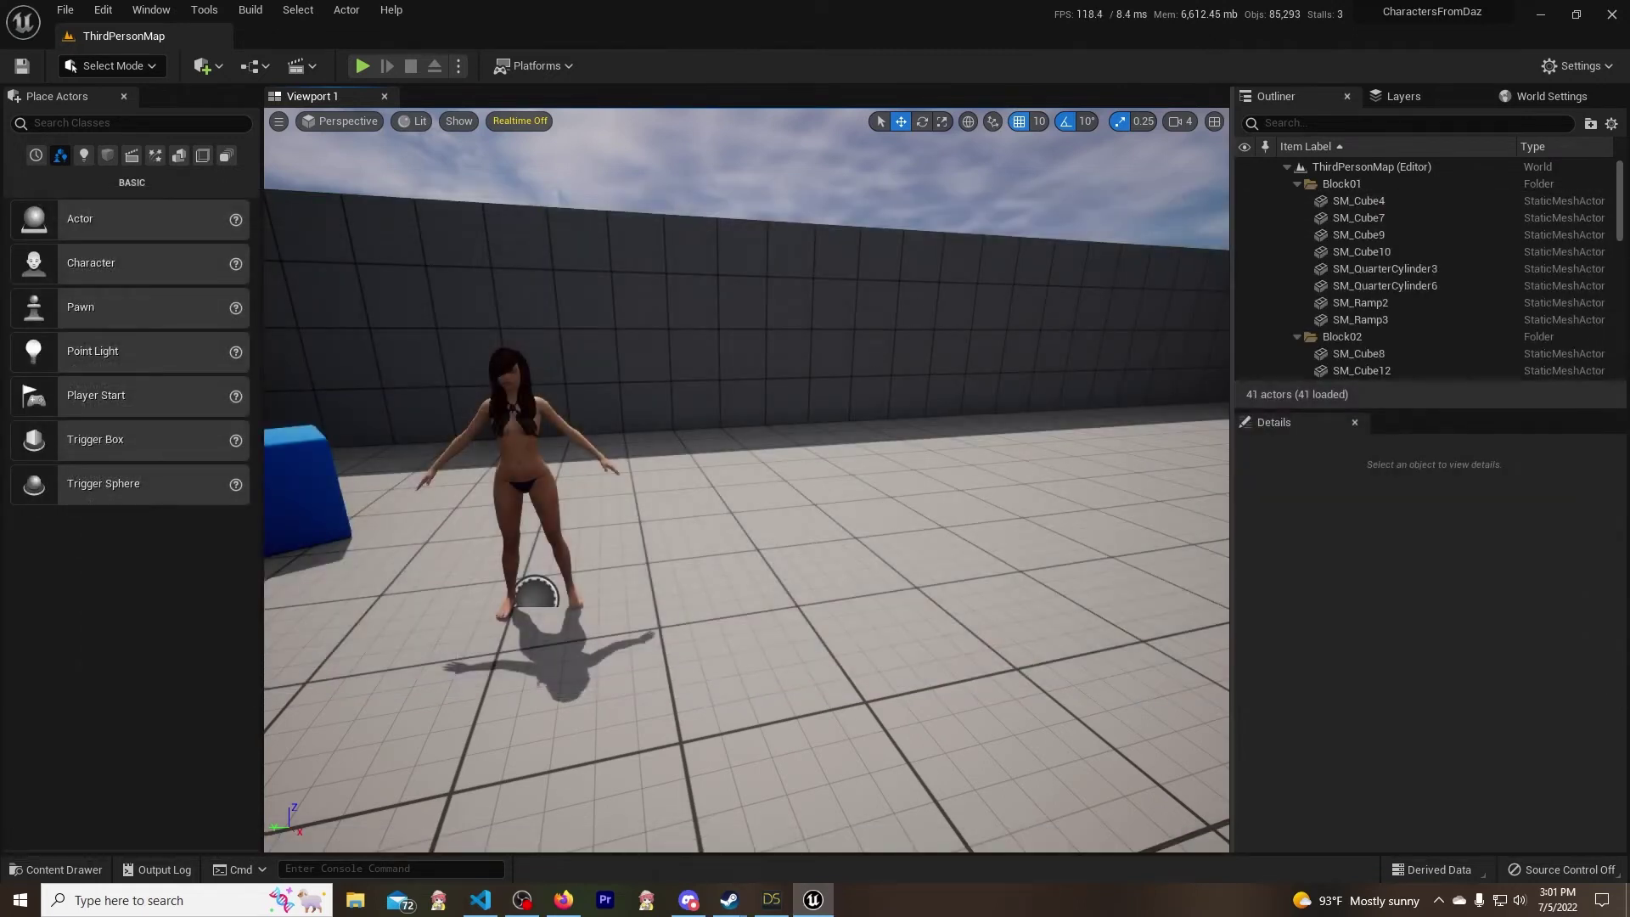
right_drag(747, 479, 747, 480)
right_drag(855, 352, 856, 353)
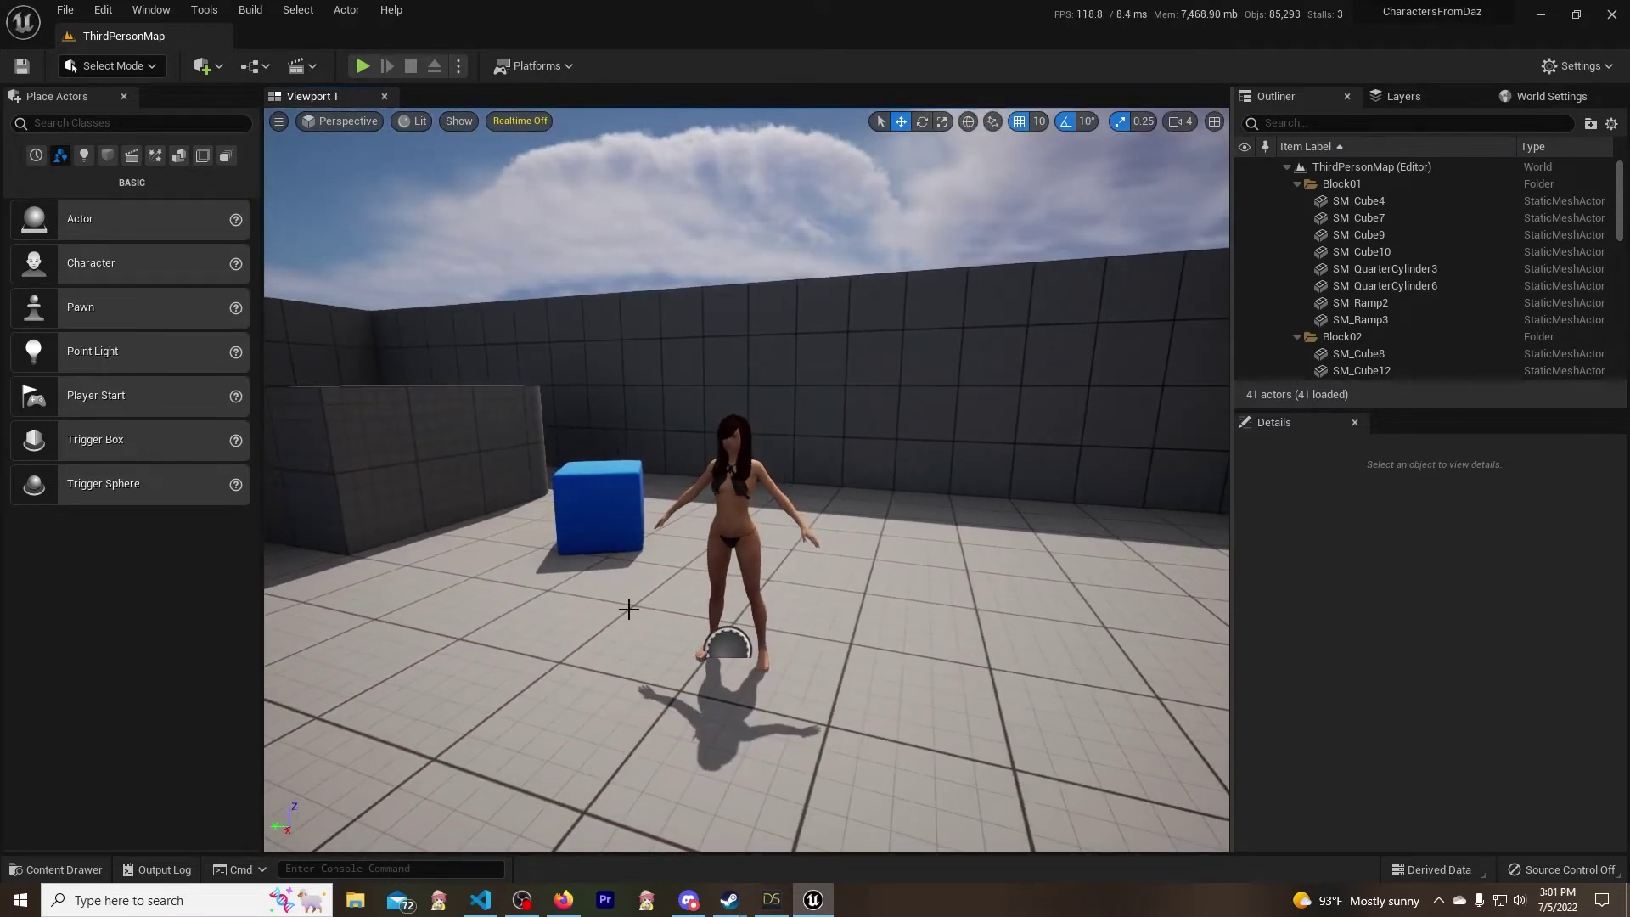
- Play the level, run the character forward with W, then stop with Esc
click(364, 67)
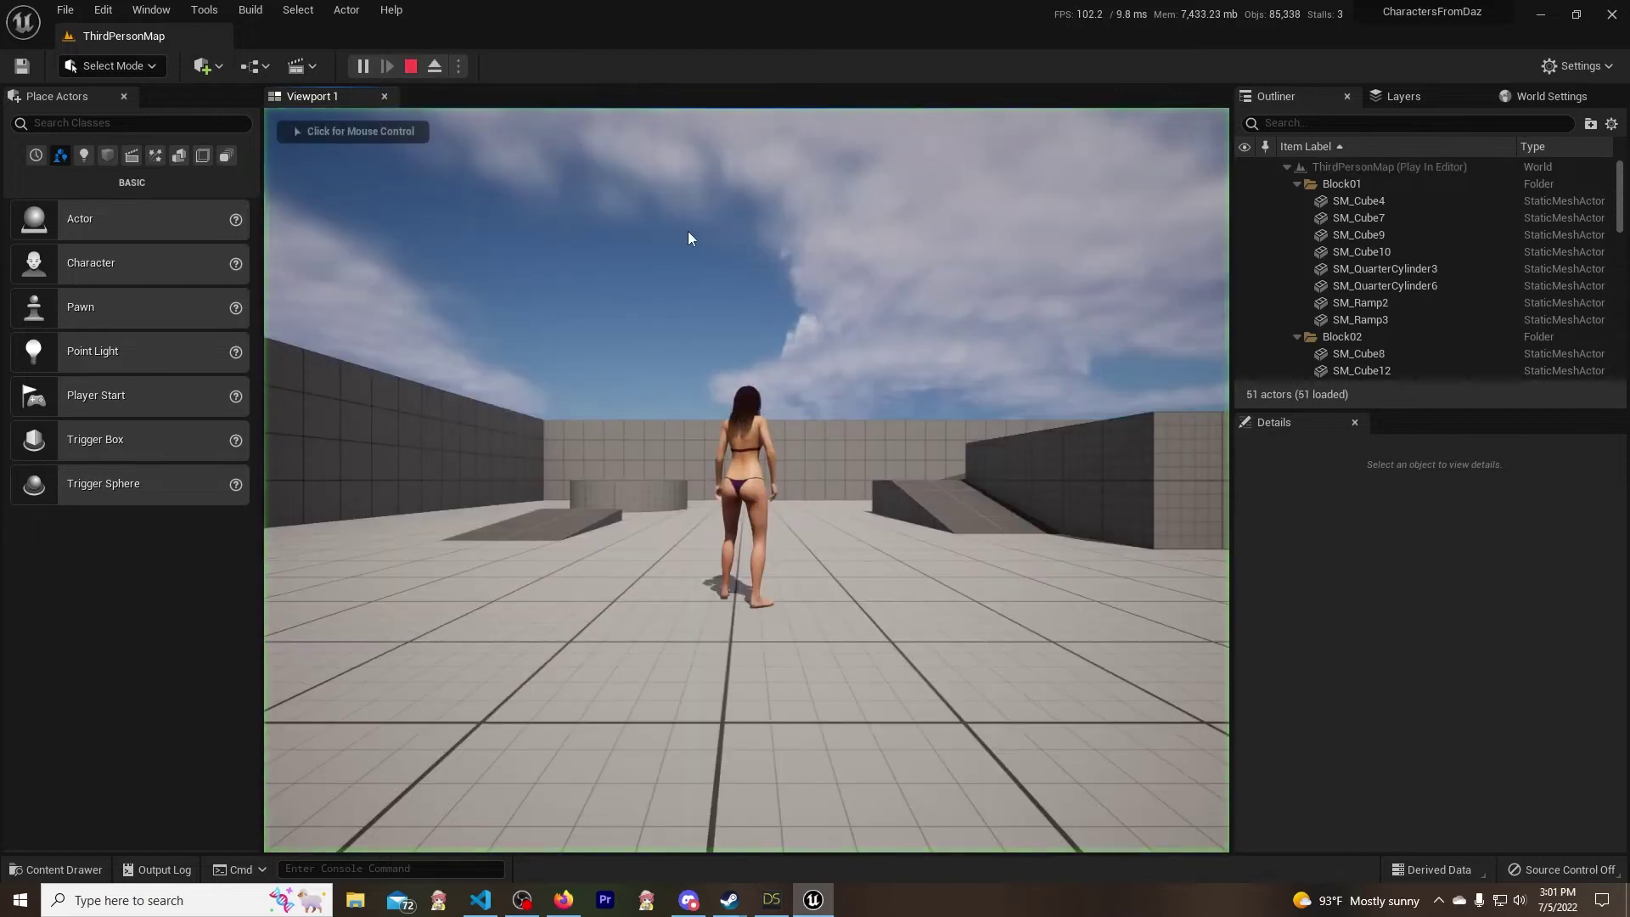
key(w)
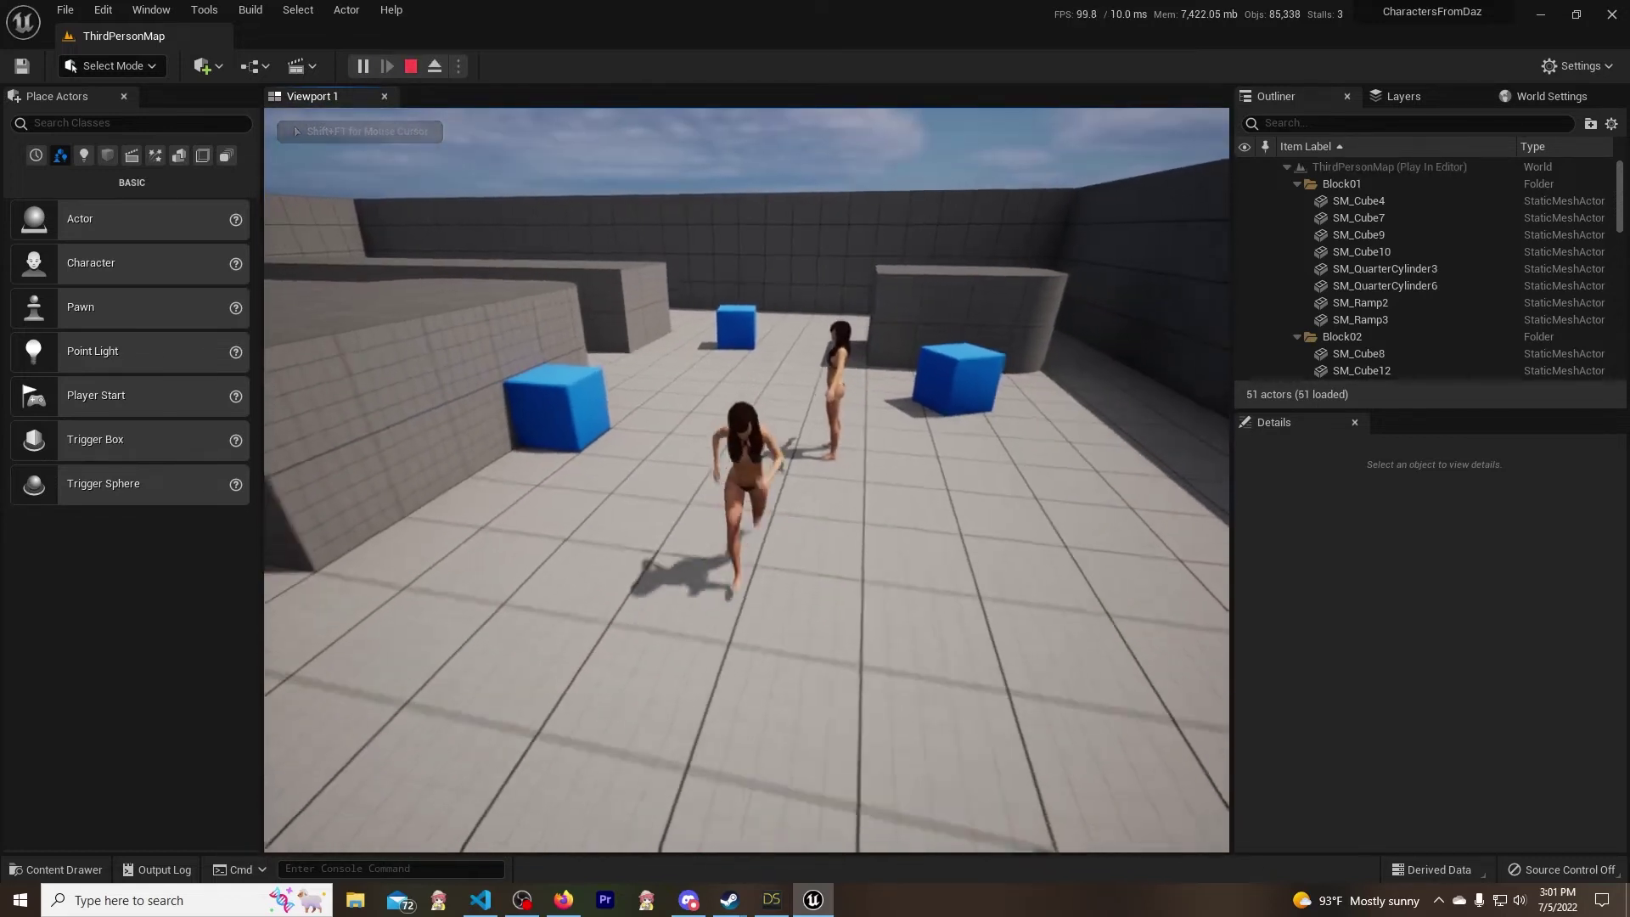
key(Escape)
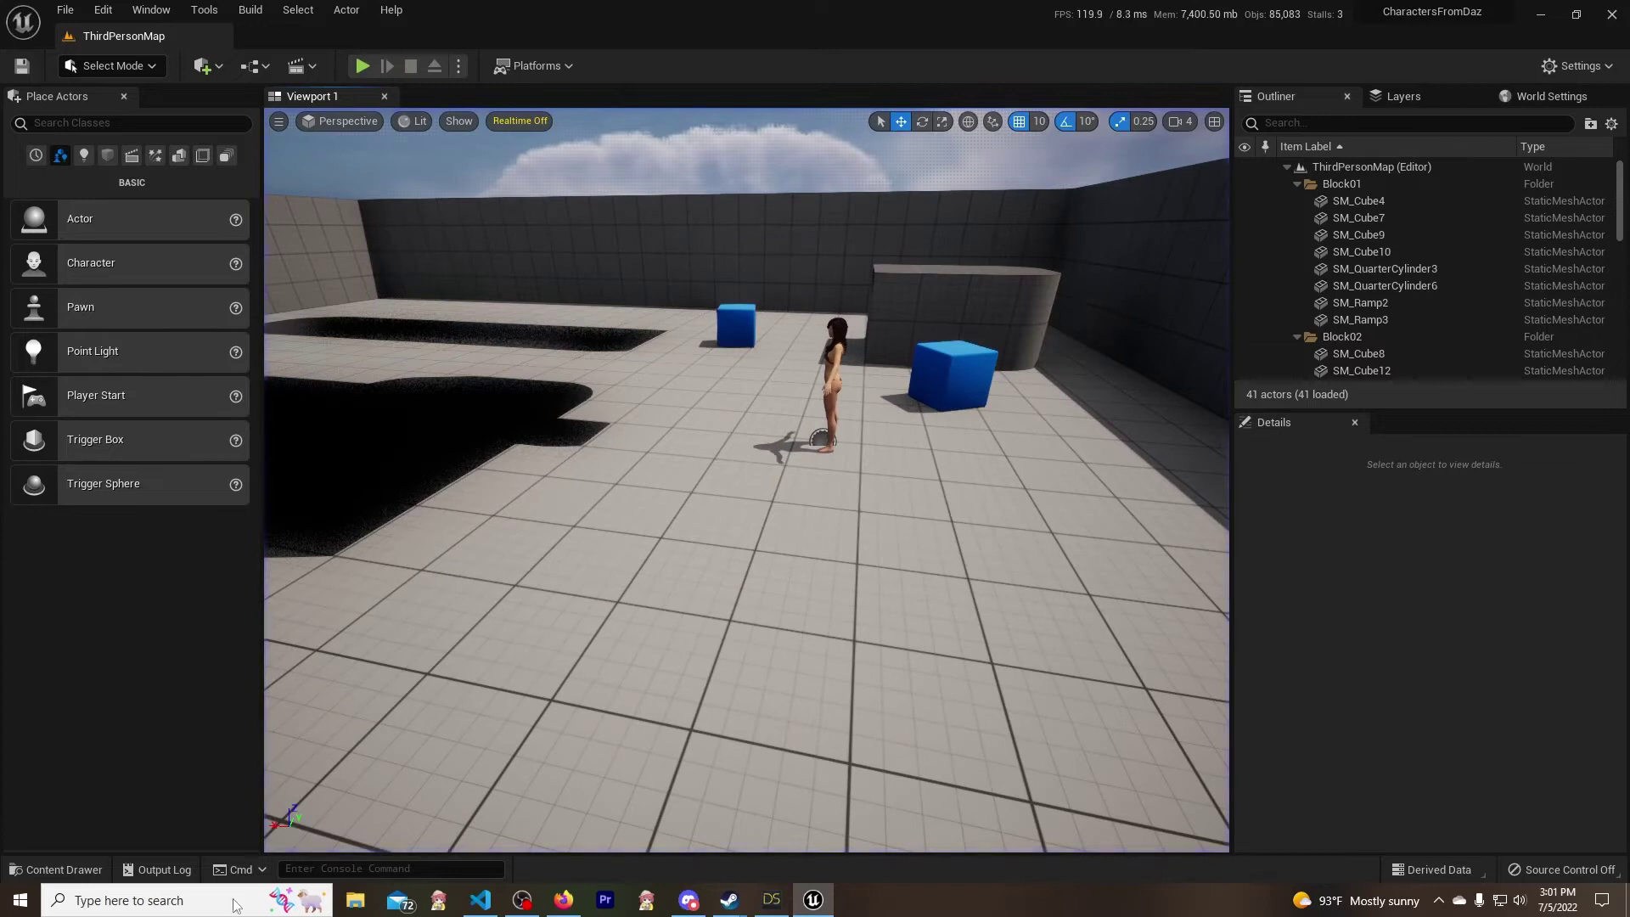
- Move the SY_Loincloth folder from DazToUnreal into /All/Game/DazClothing in the Content Browser
click(75, 871)
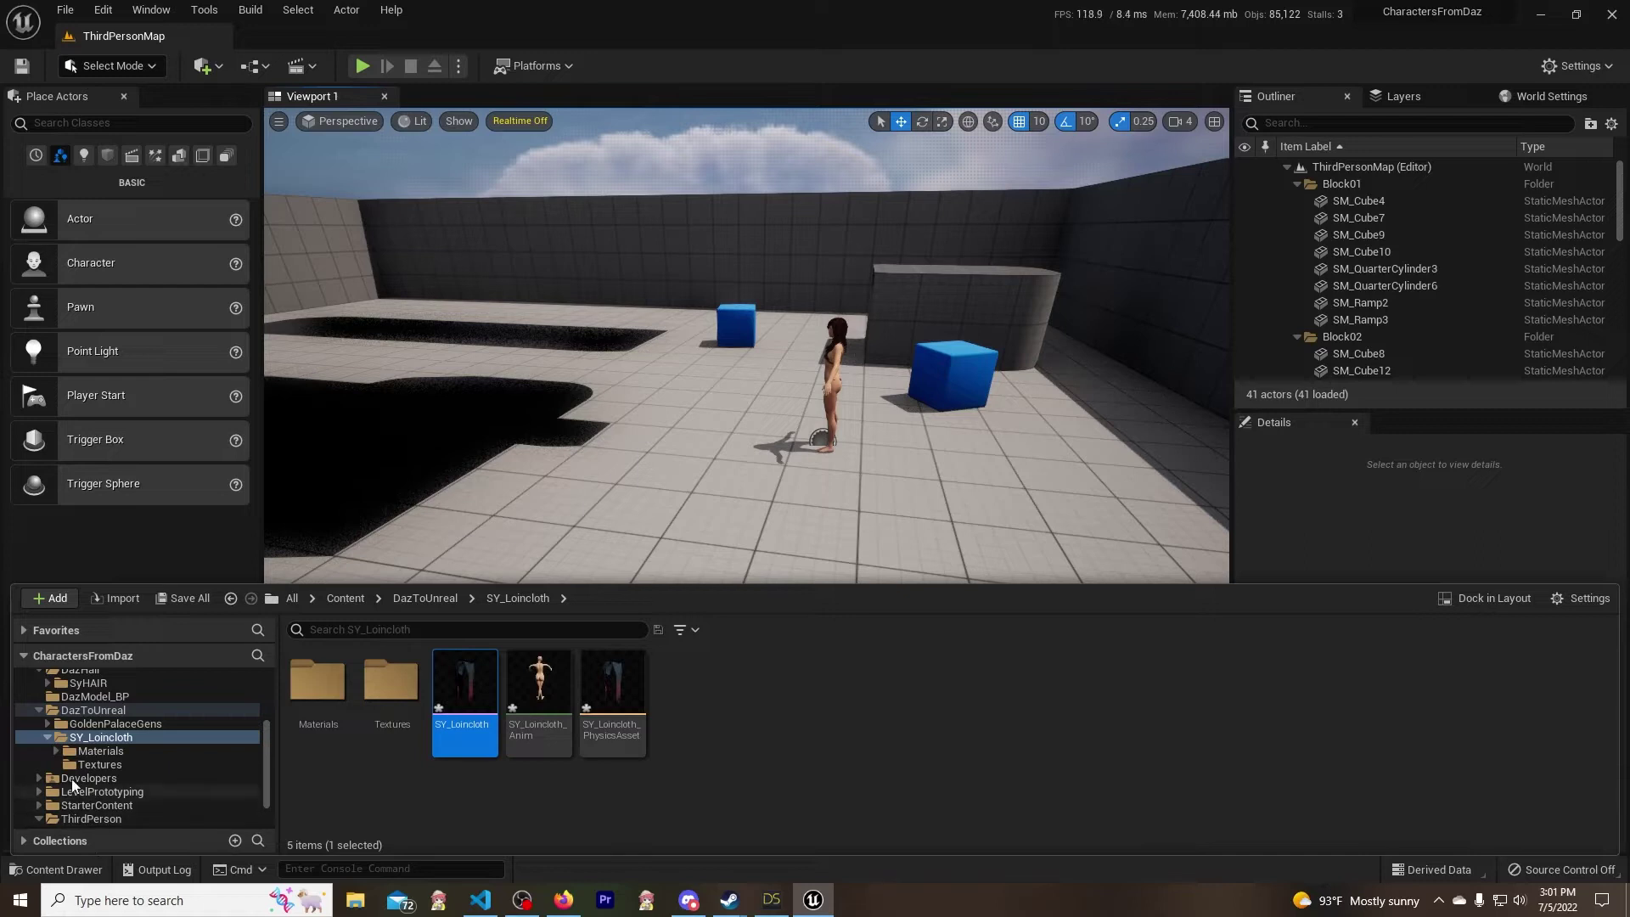
click(47, 736)
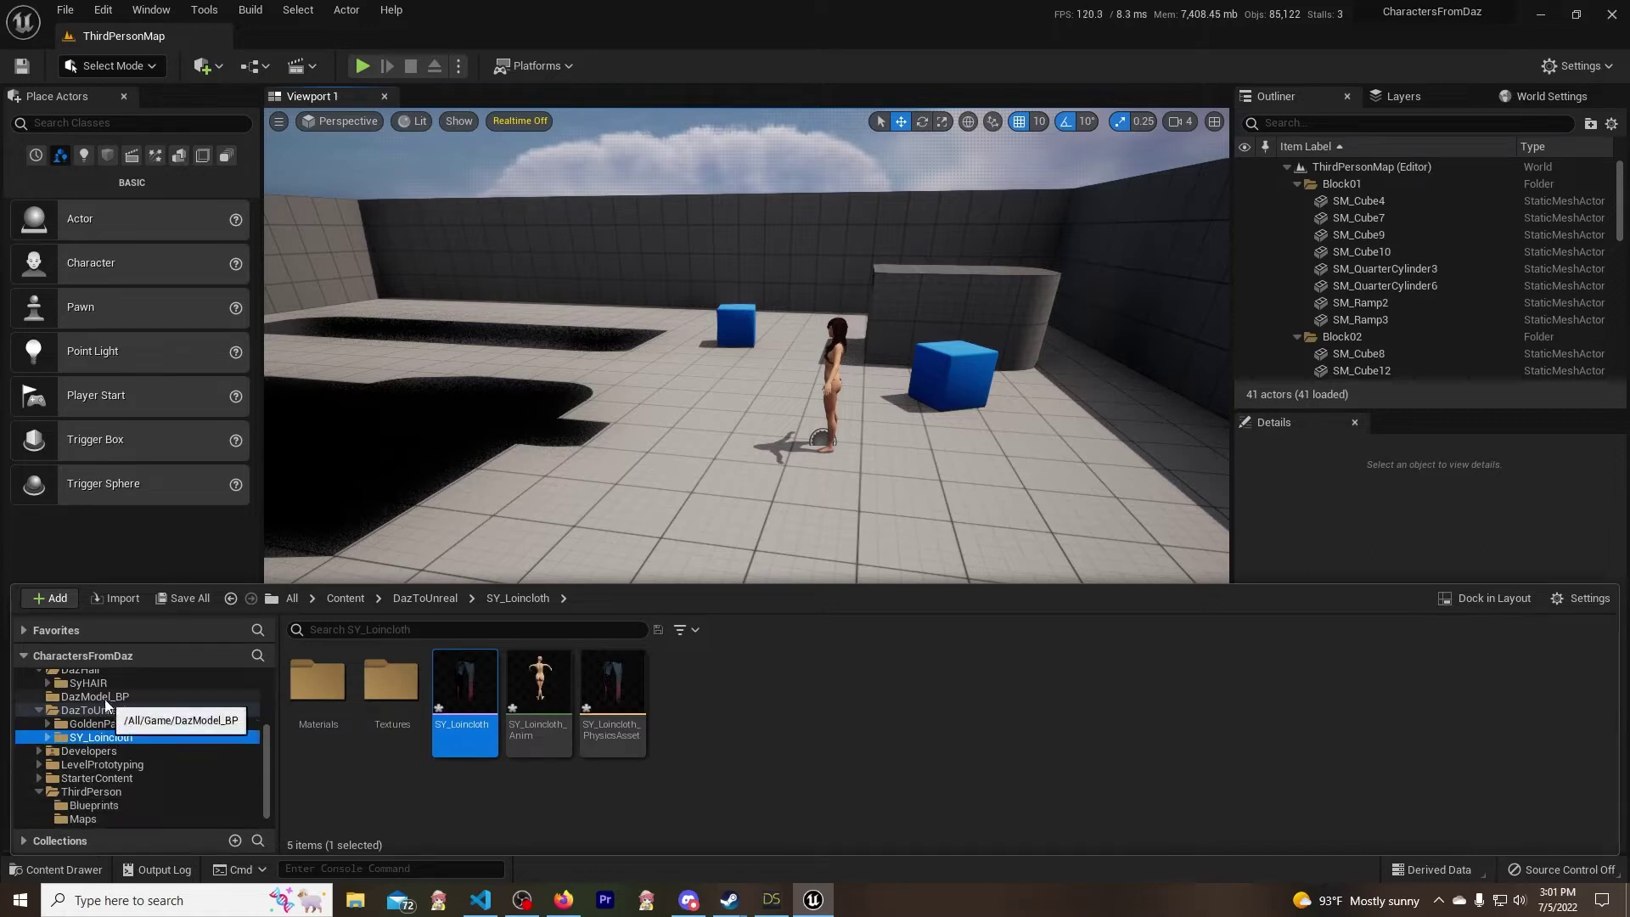
scroll(100, 714, up, 3)
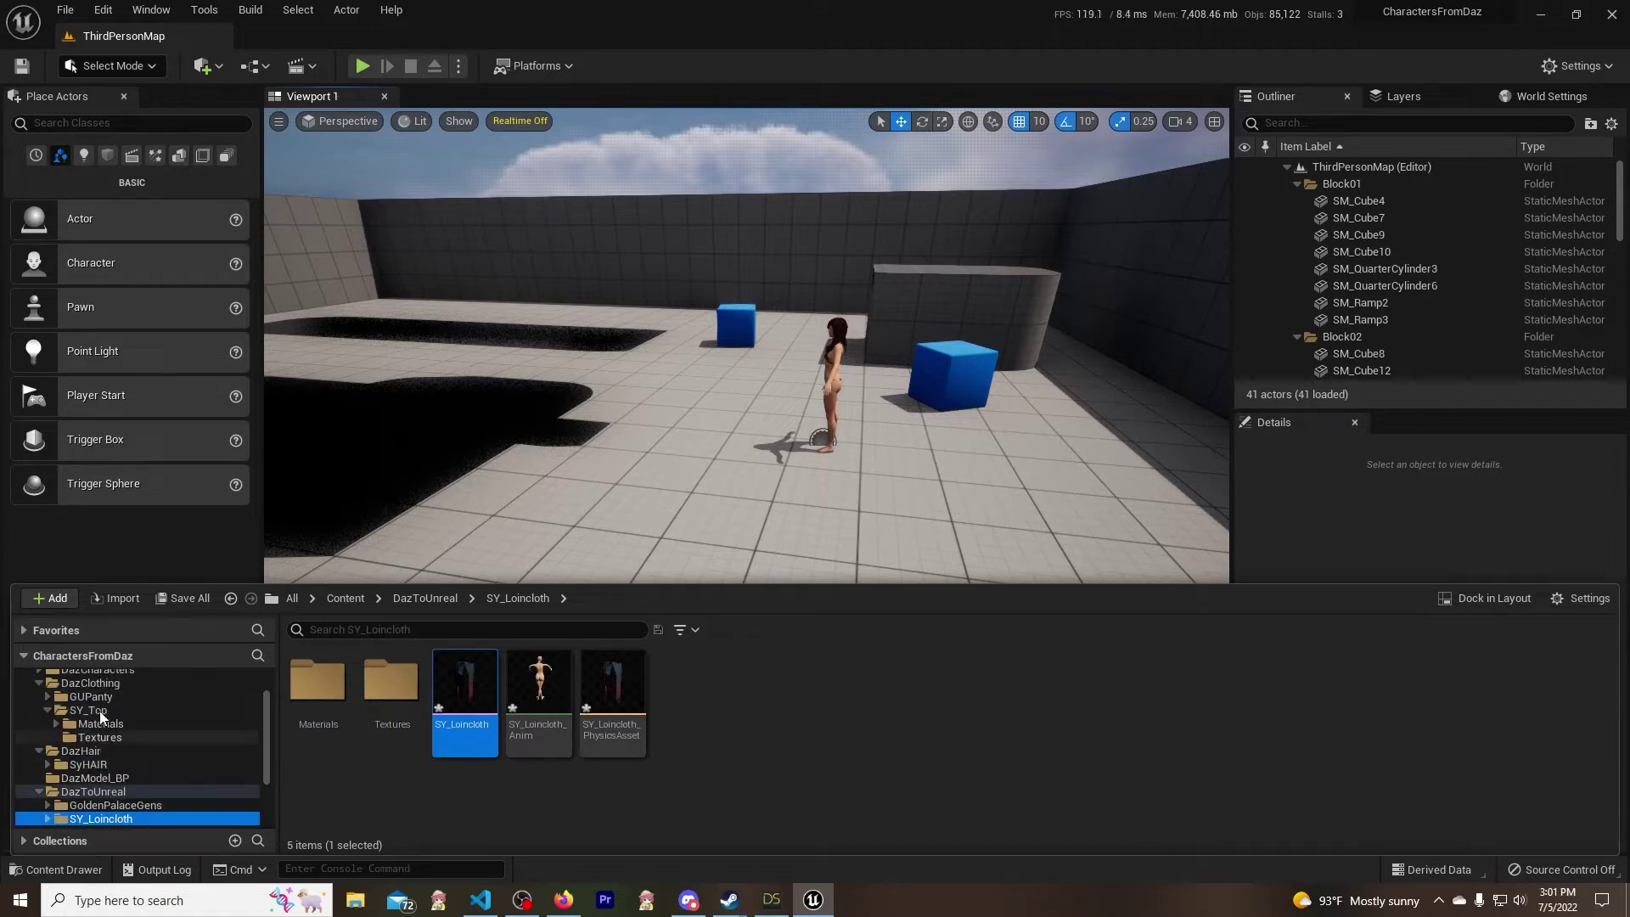
click(47, 710)
scroll(85, 723, up, 1)
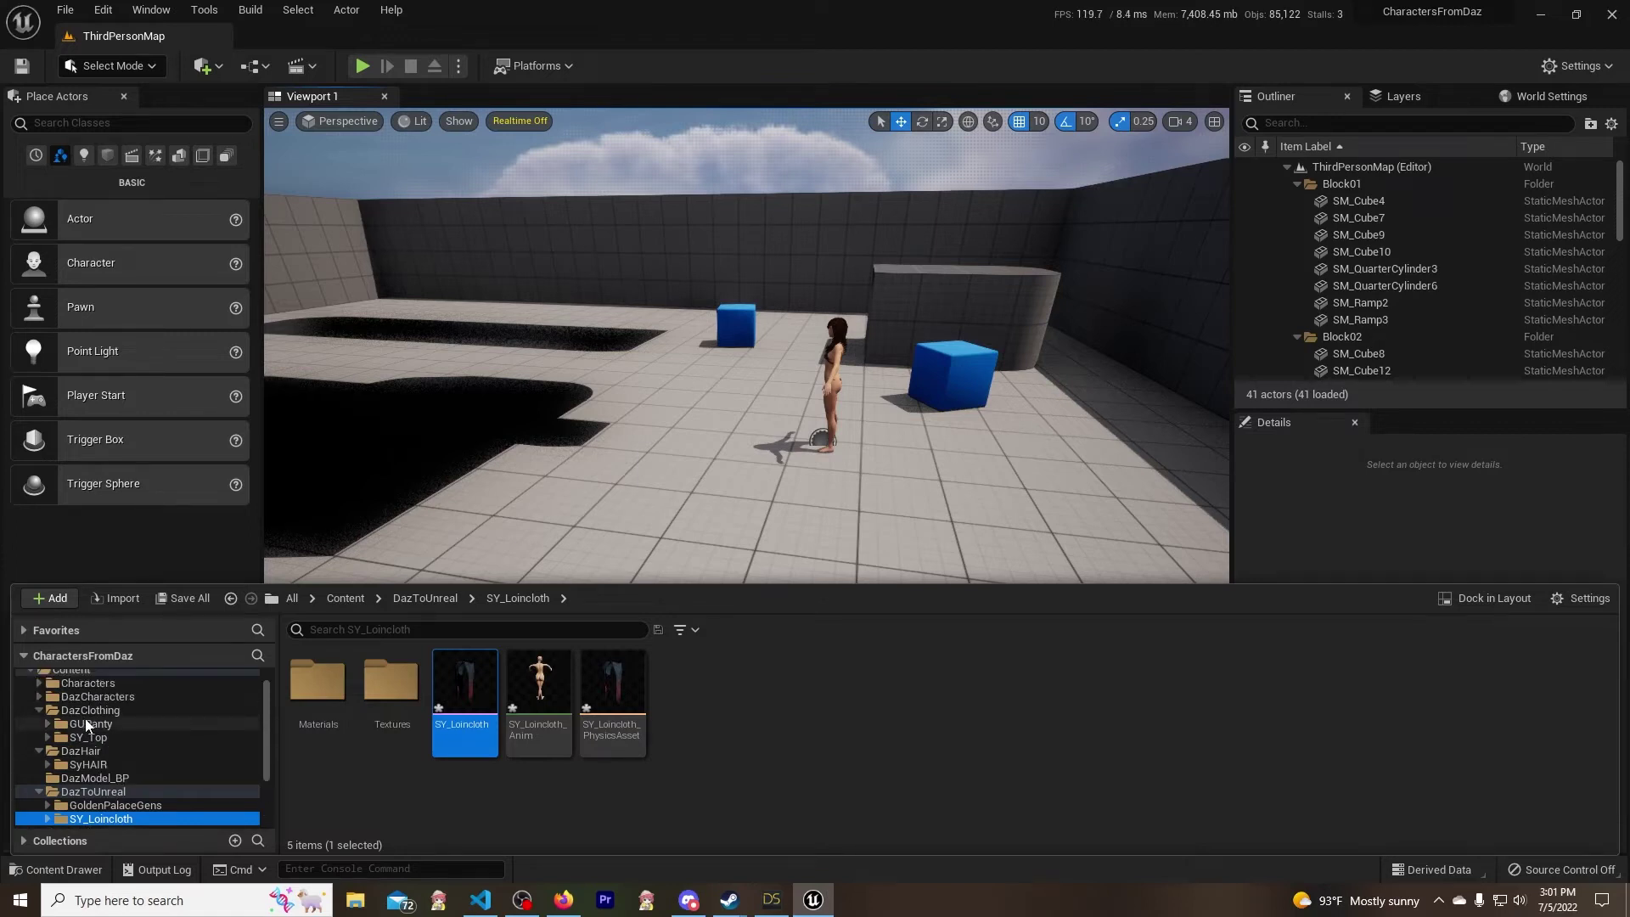
click(41, 712)
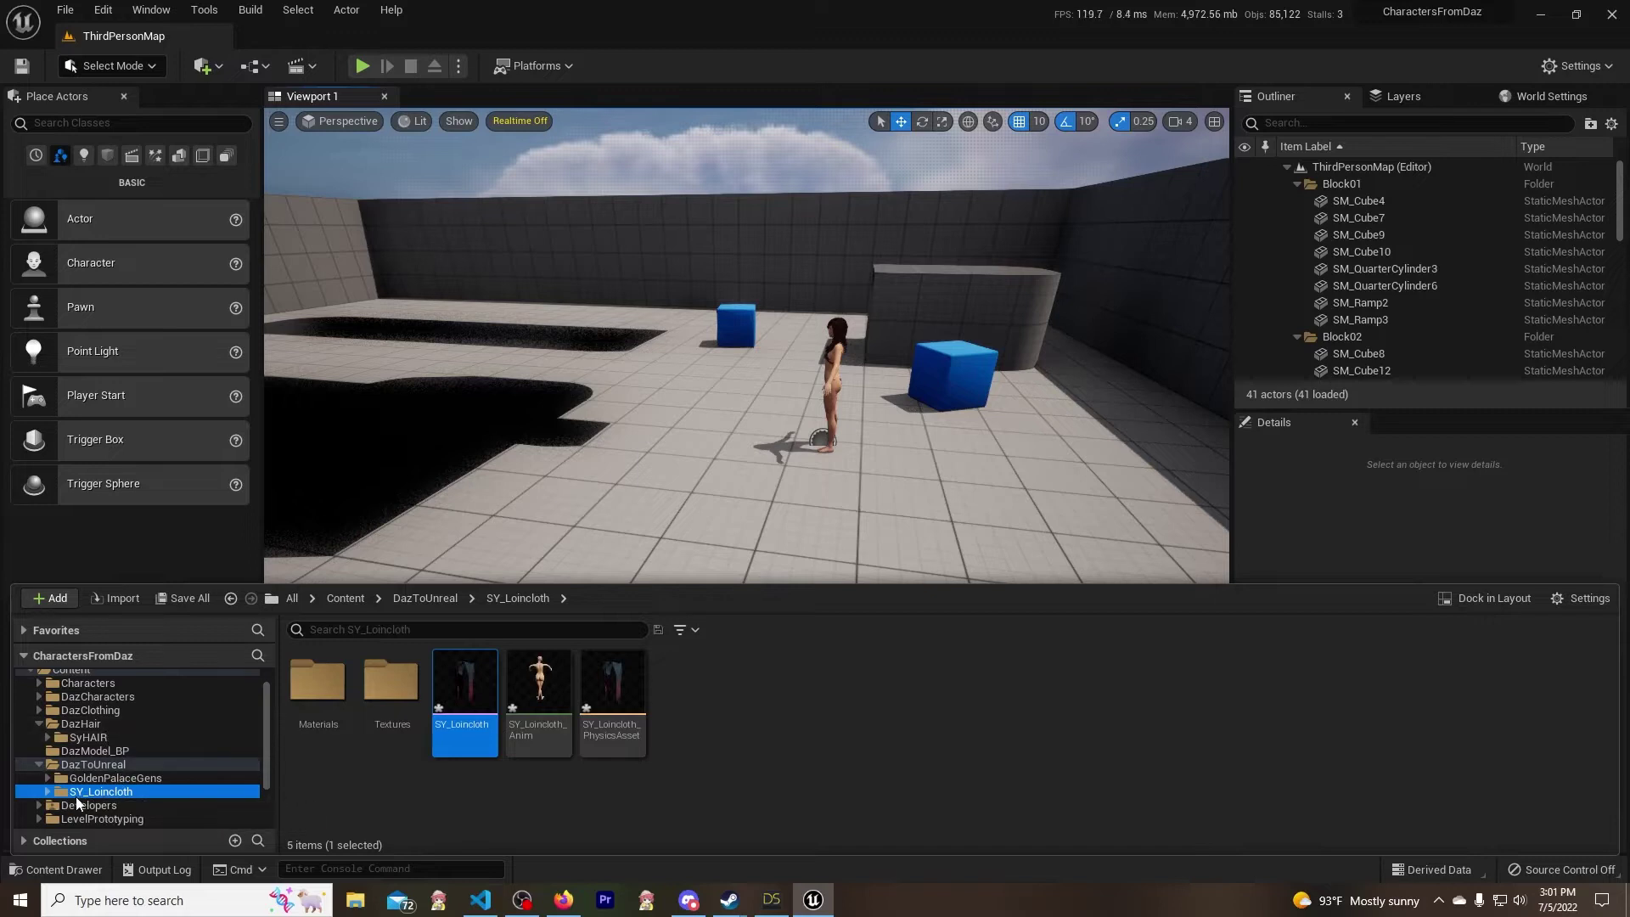
drag(85, 791, 106, 714)
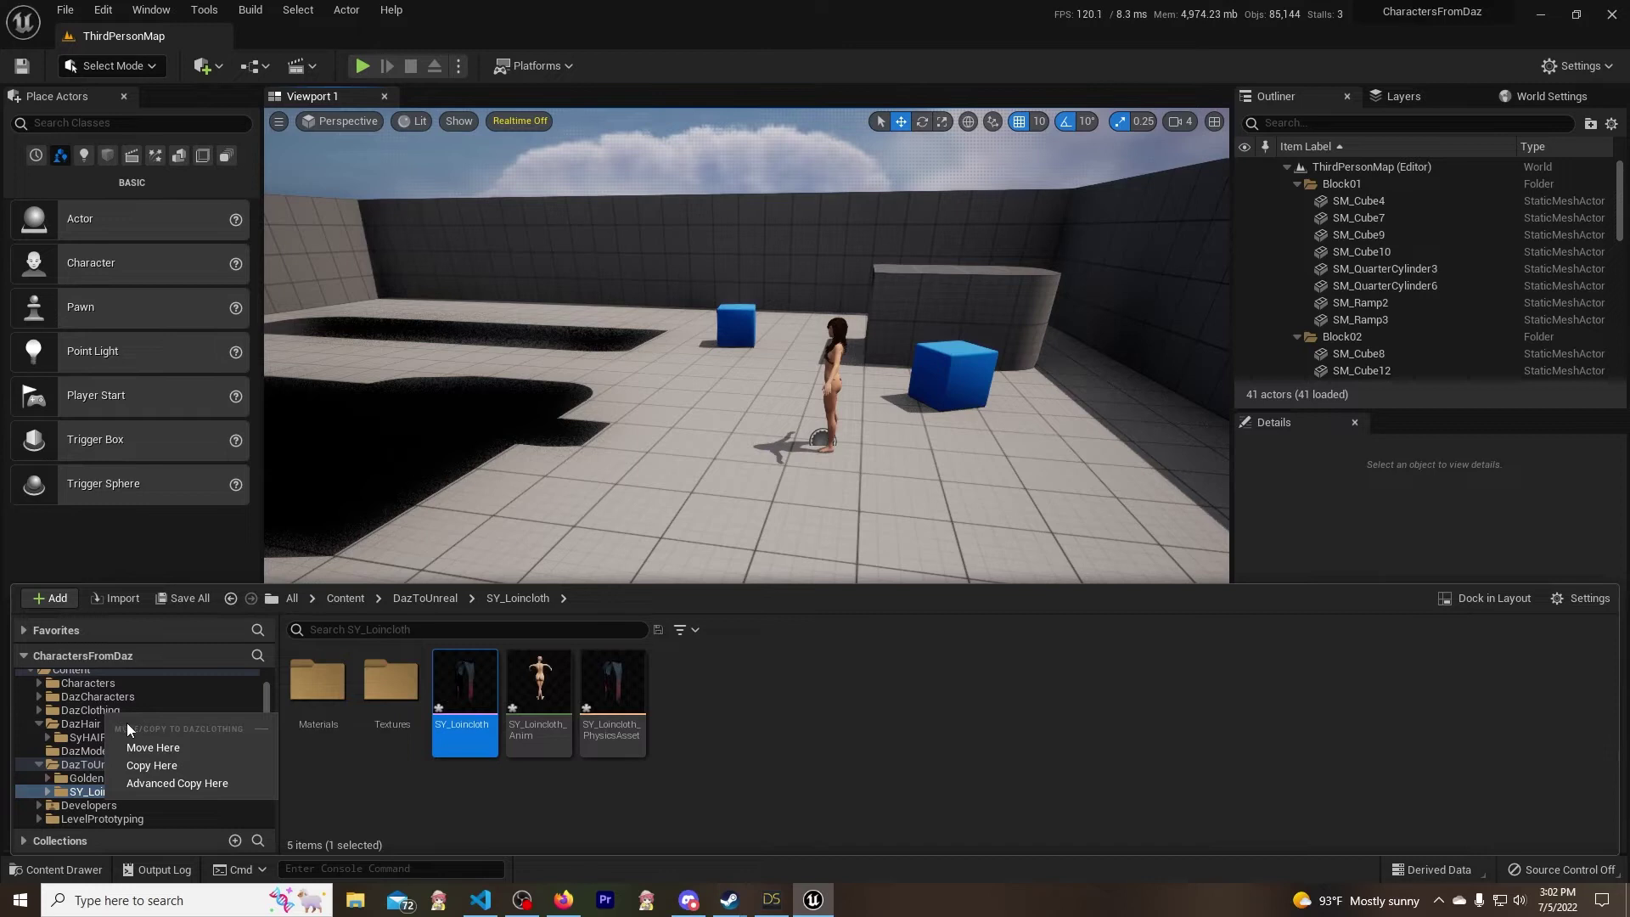
click(149, 748)
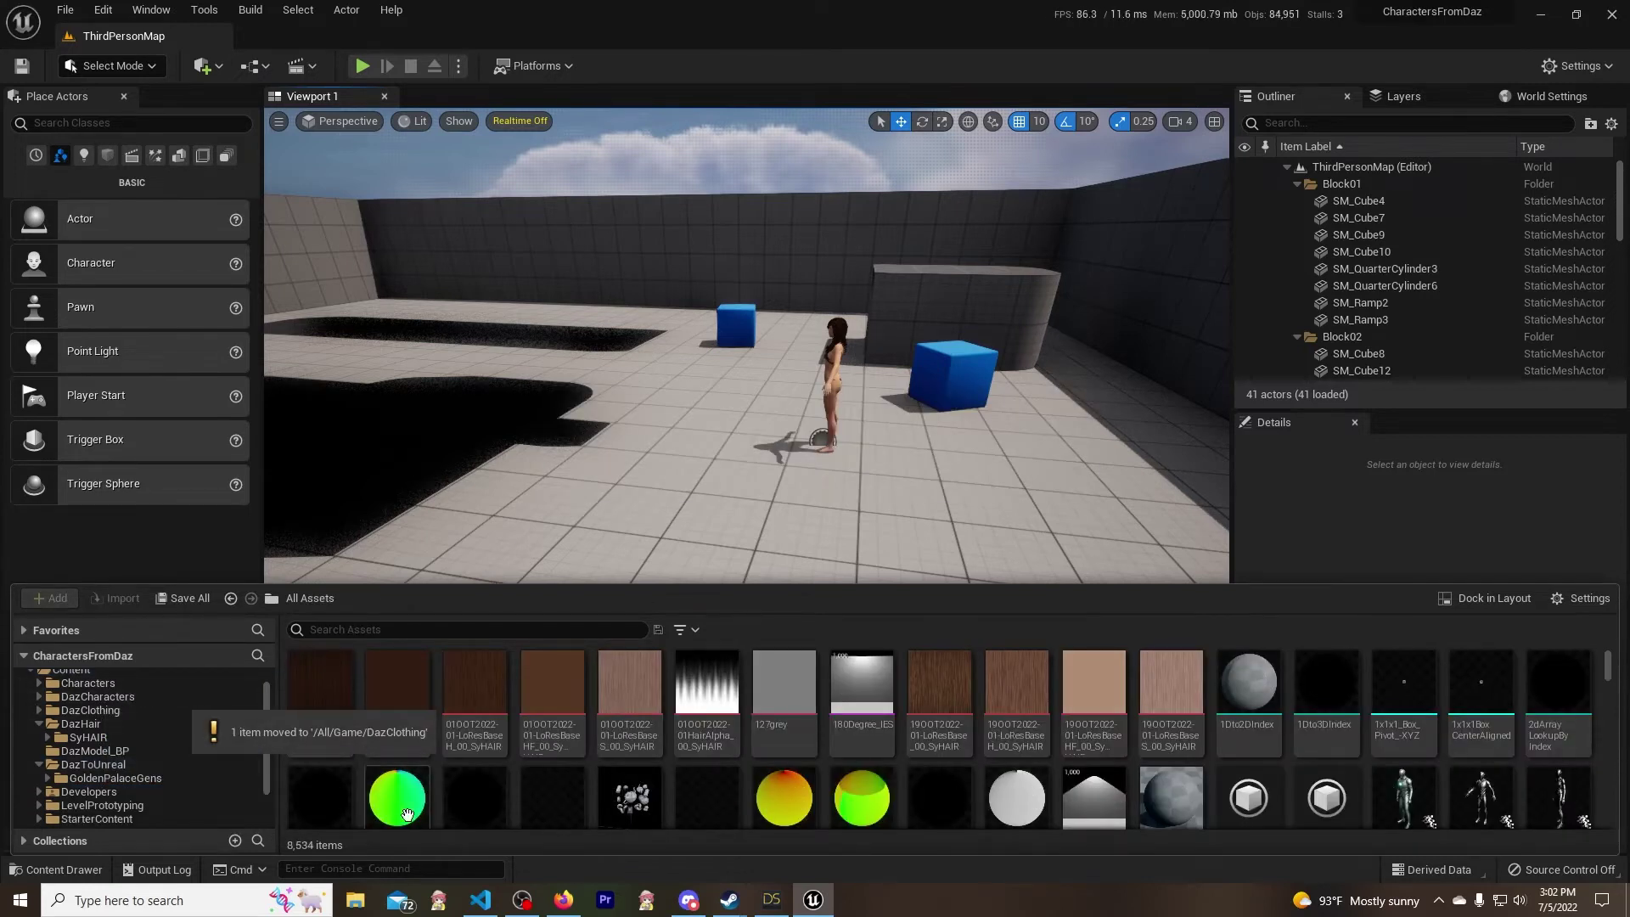
scroll(89, 785, down, 2)
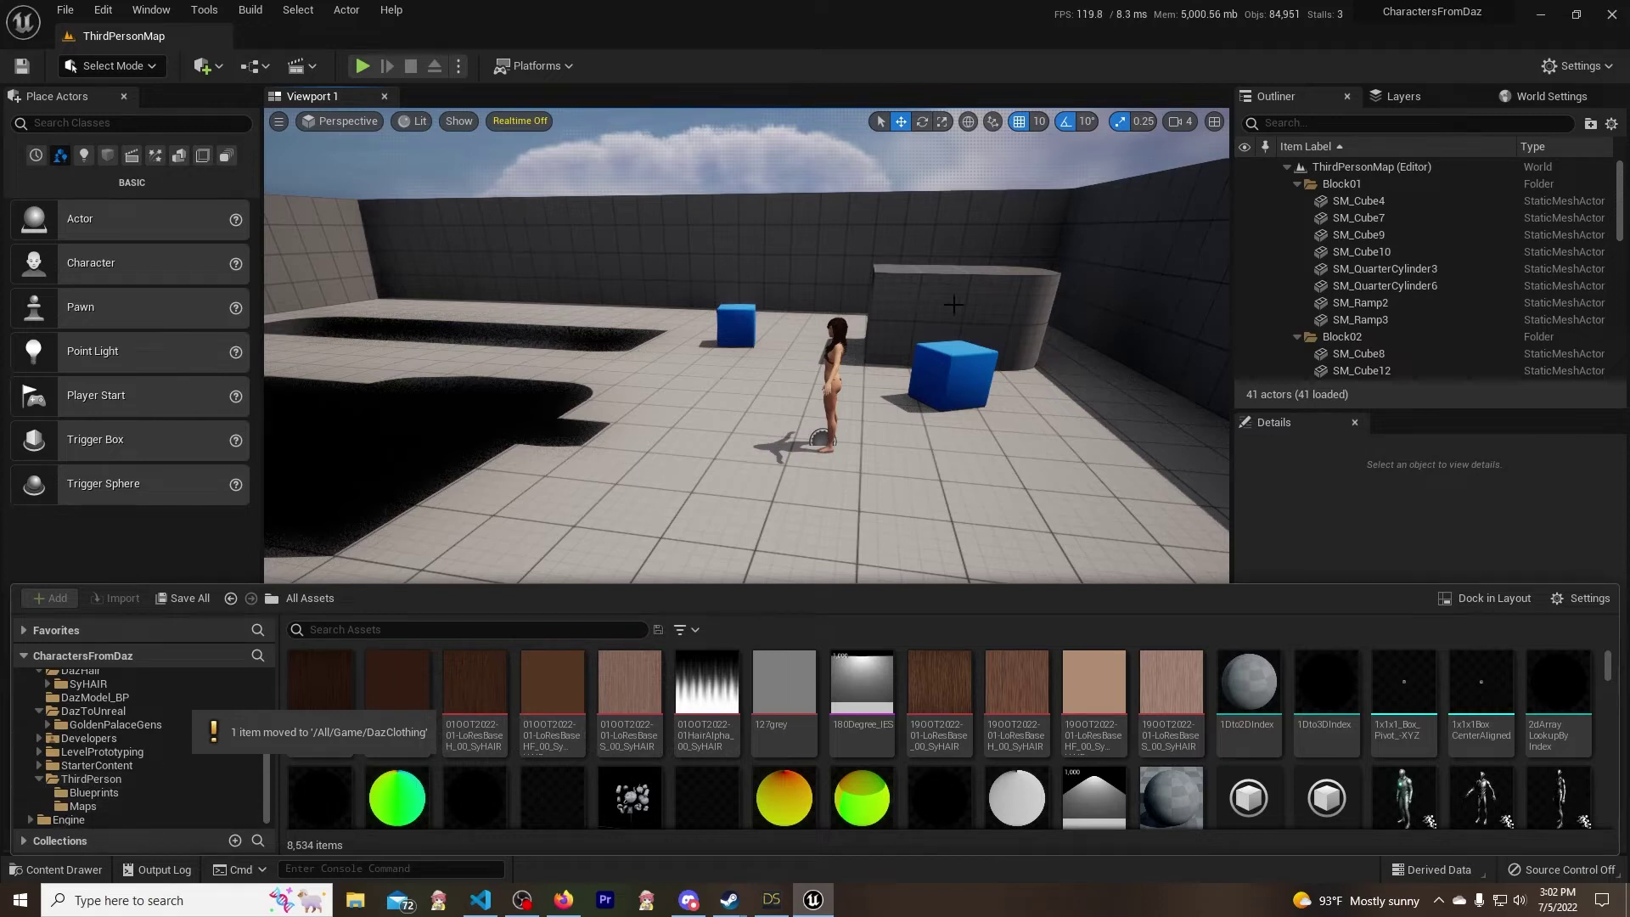
- Open the Sylvia_Actor_conbine blueprint from the DazModel_BP folder
click(845, 385)
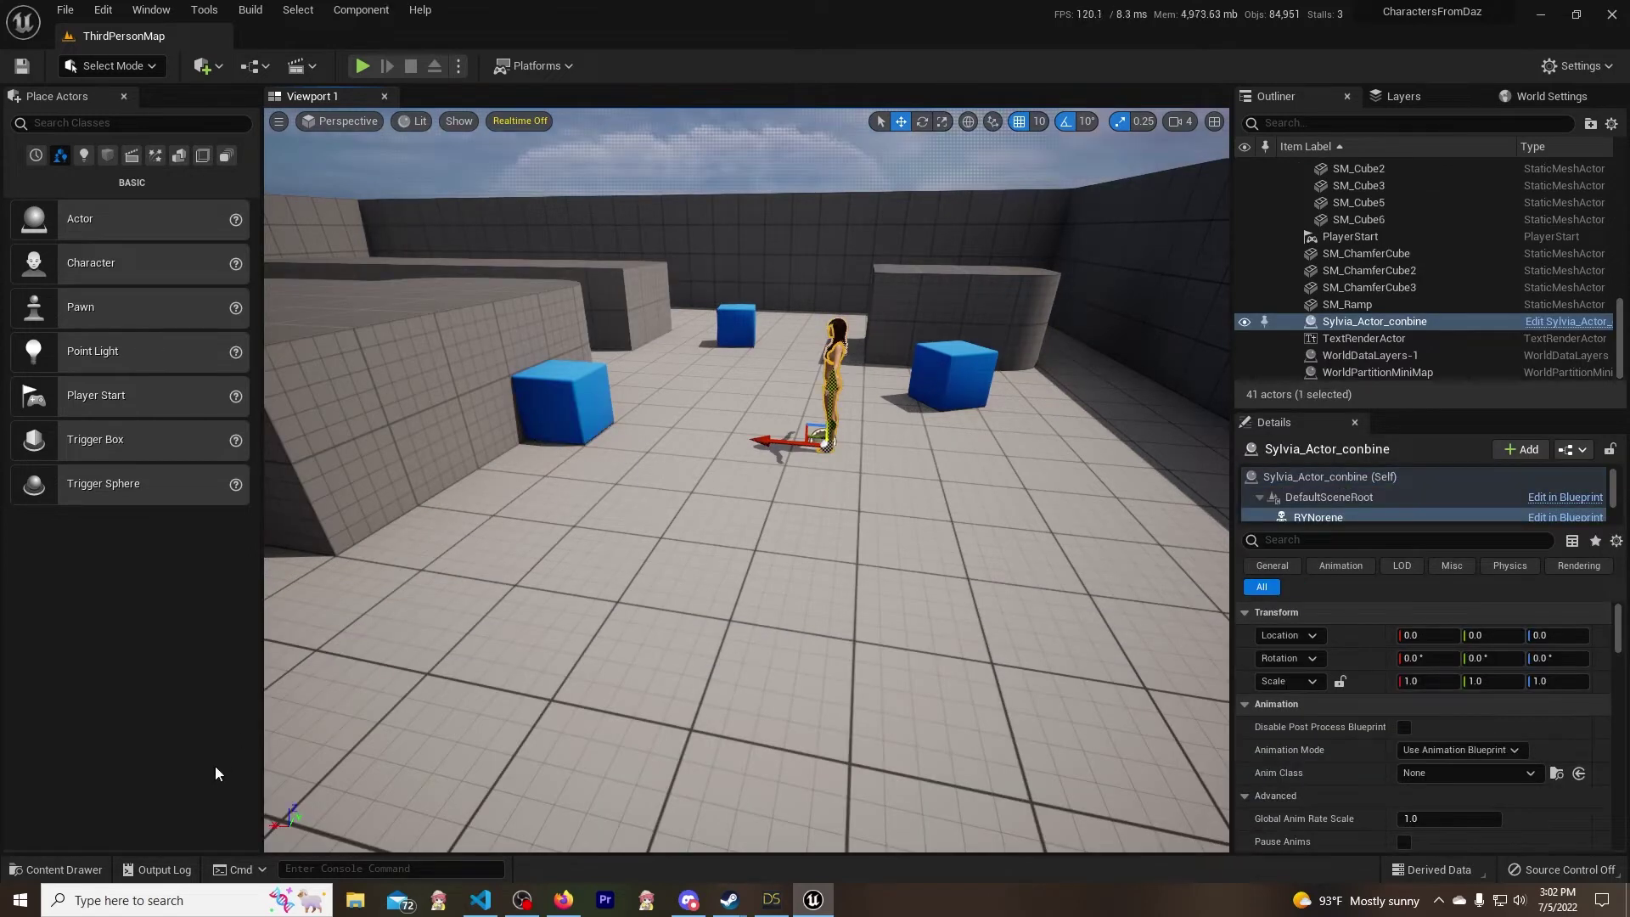
click(65, 871)
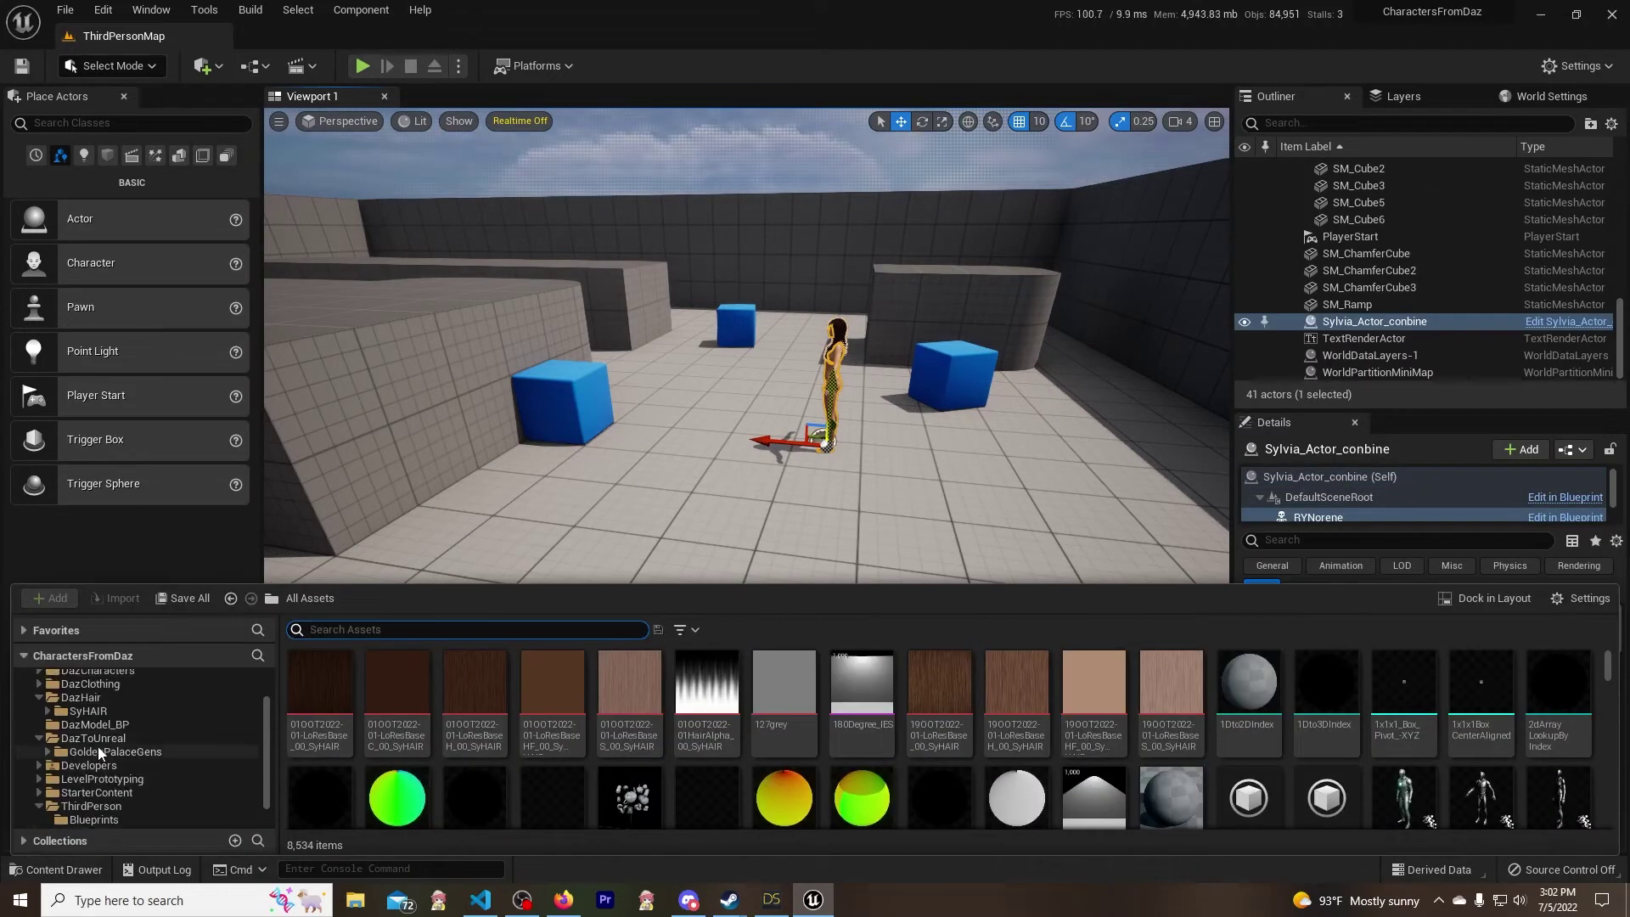
click(99, 727)
double_click(357, 679)
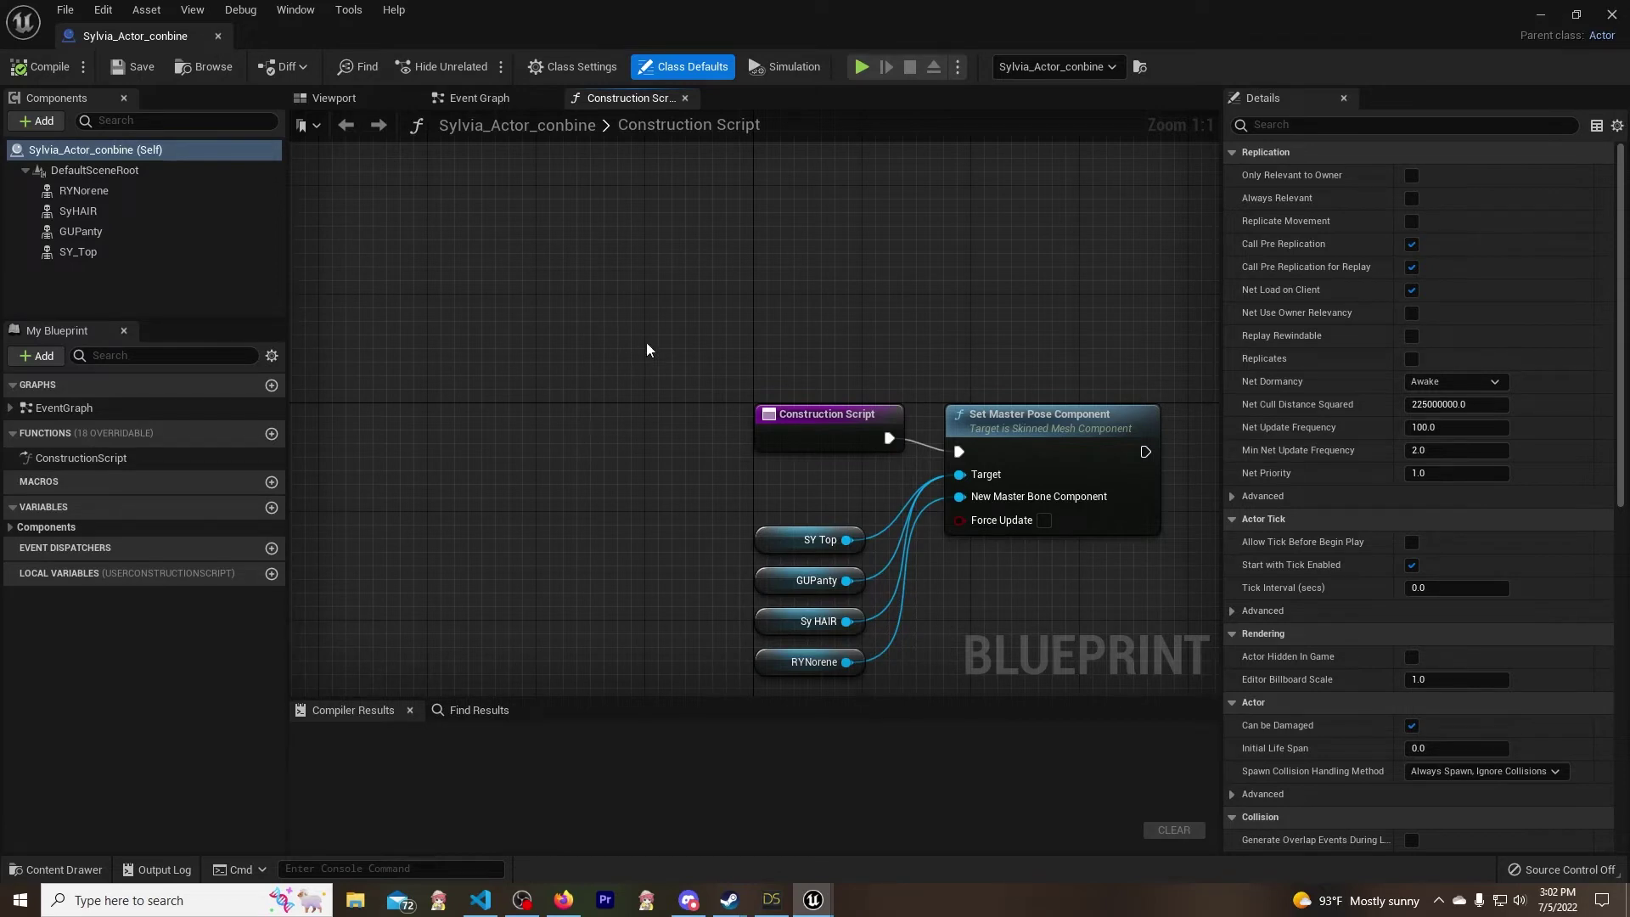
- Move the Construction Script node up-left, and search the Add component list for 'conp' without adding anything
drag(813, 419, 556, 215)
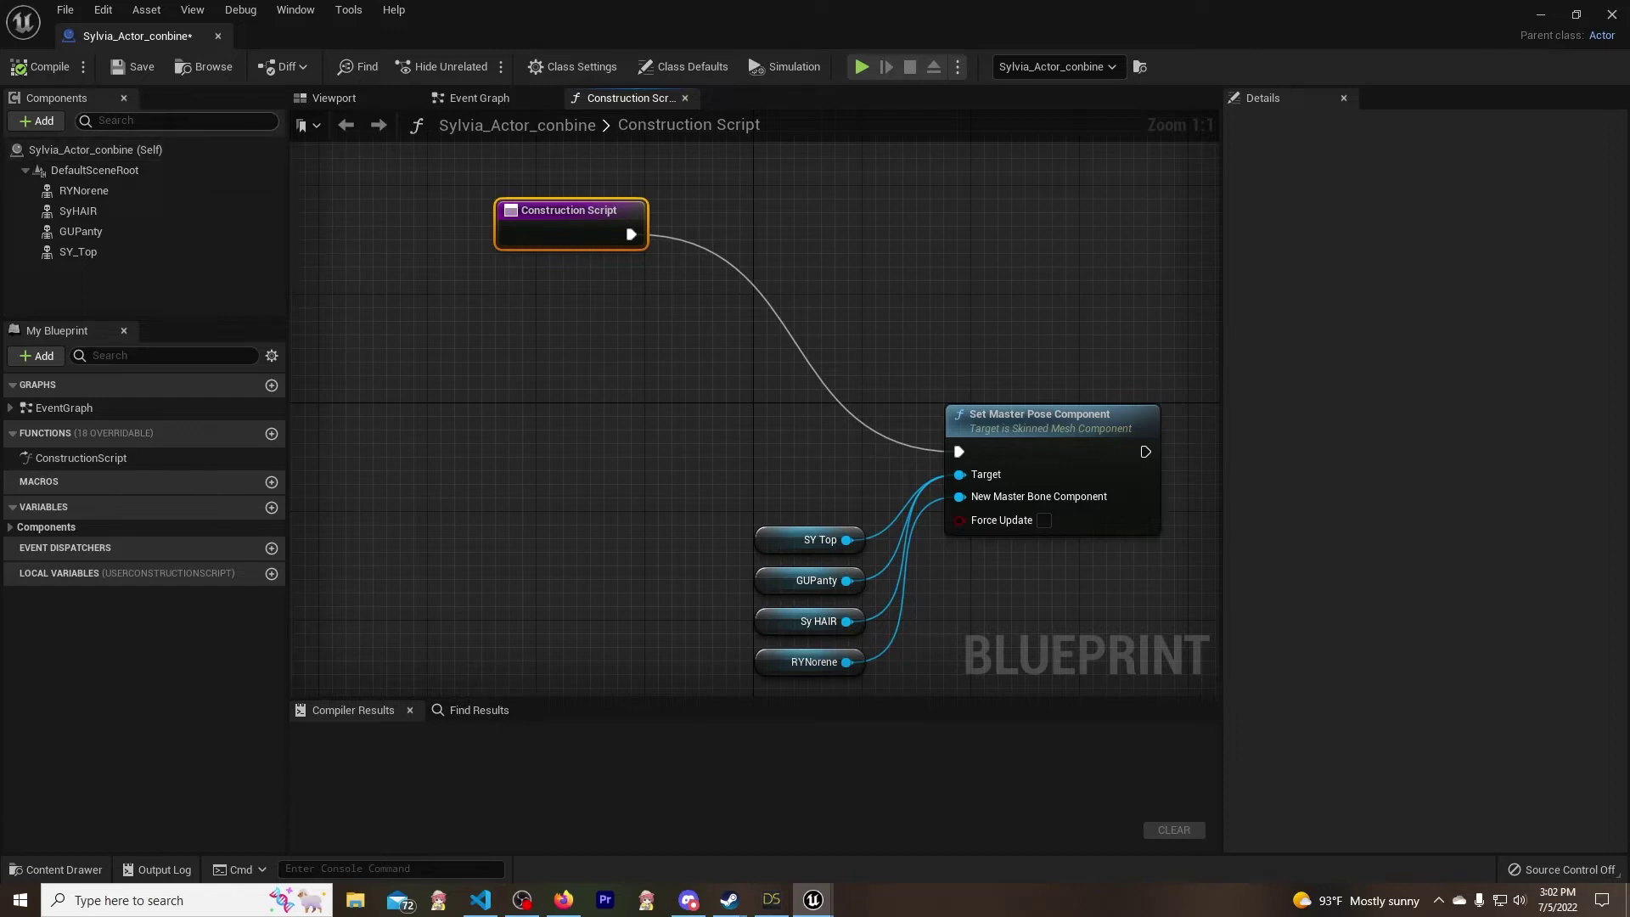
click(48, 121)
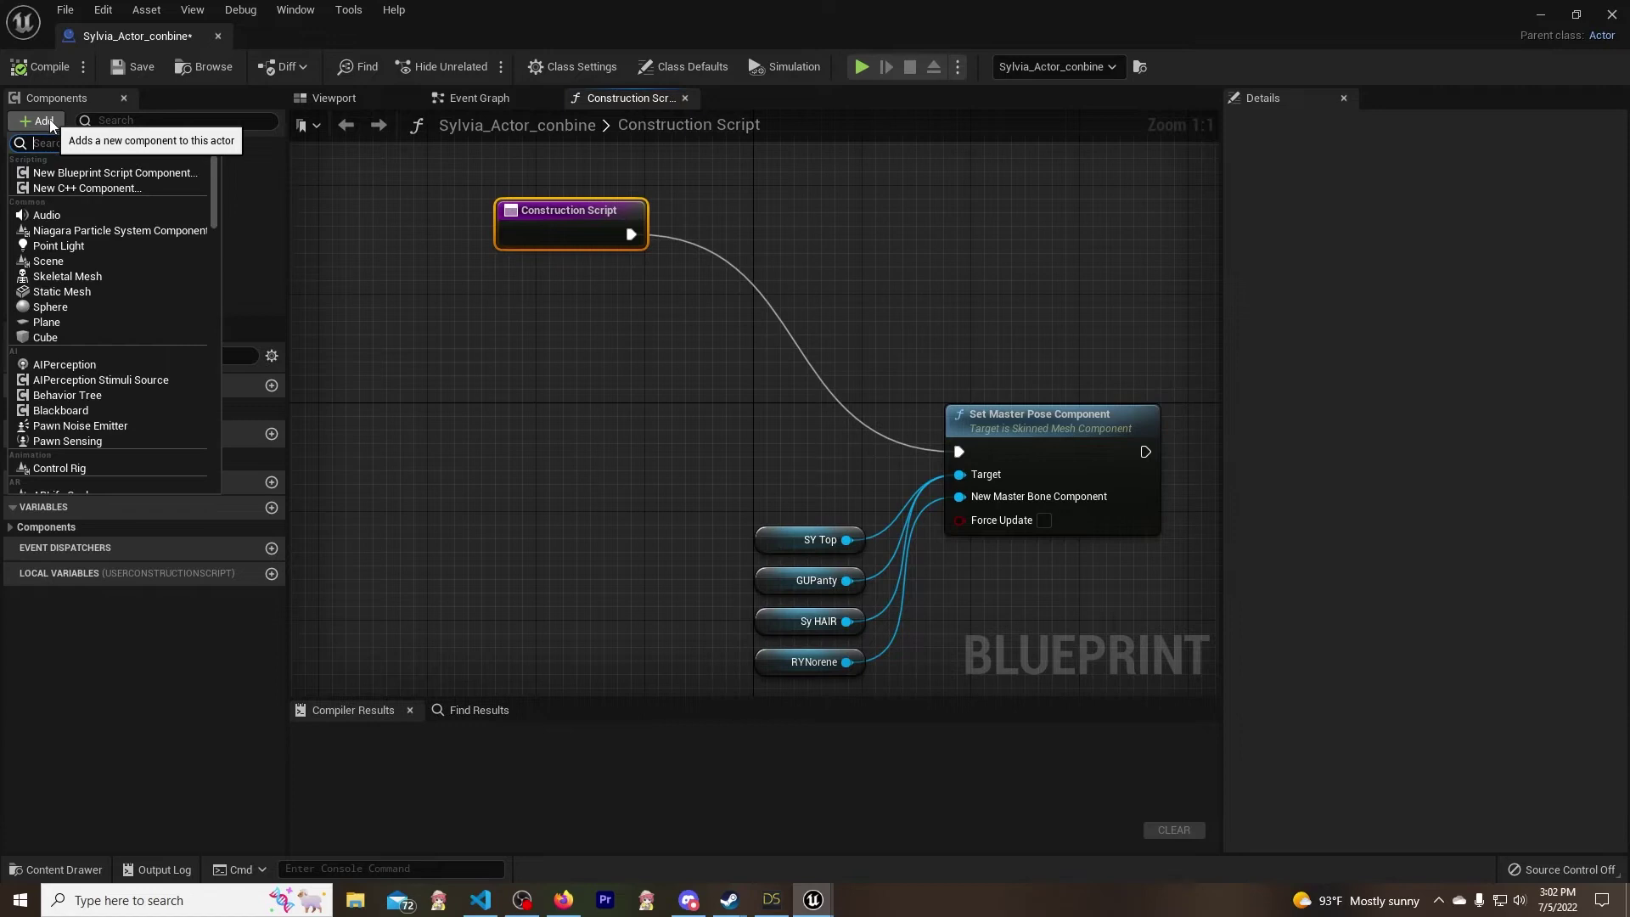
text(con)
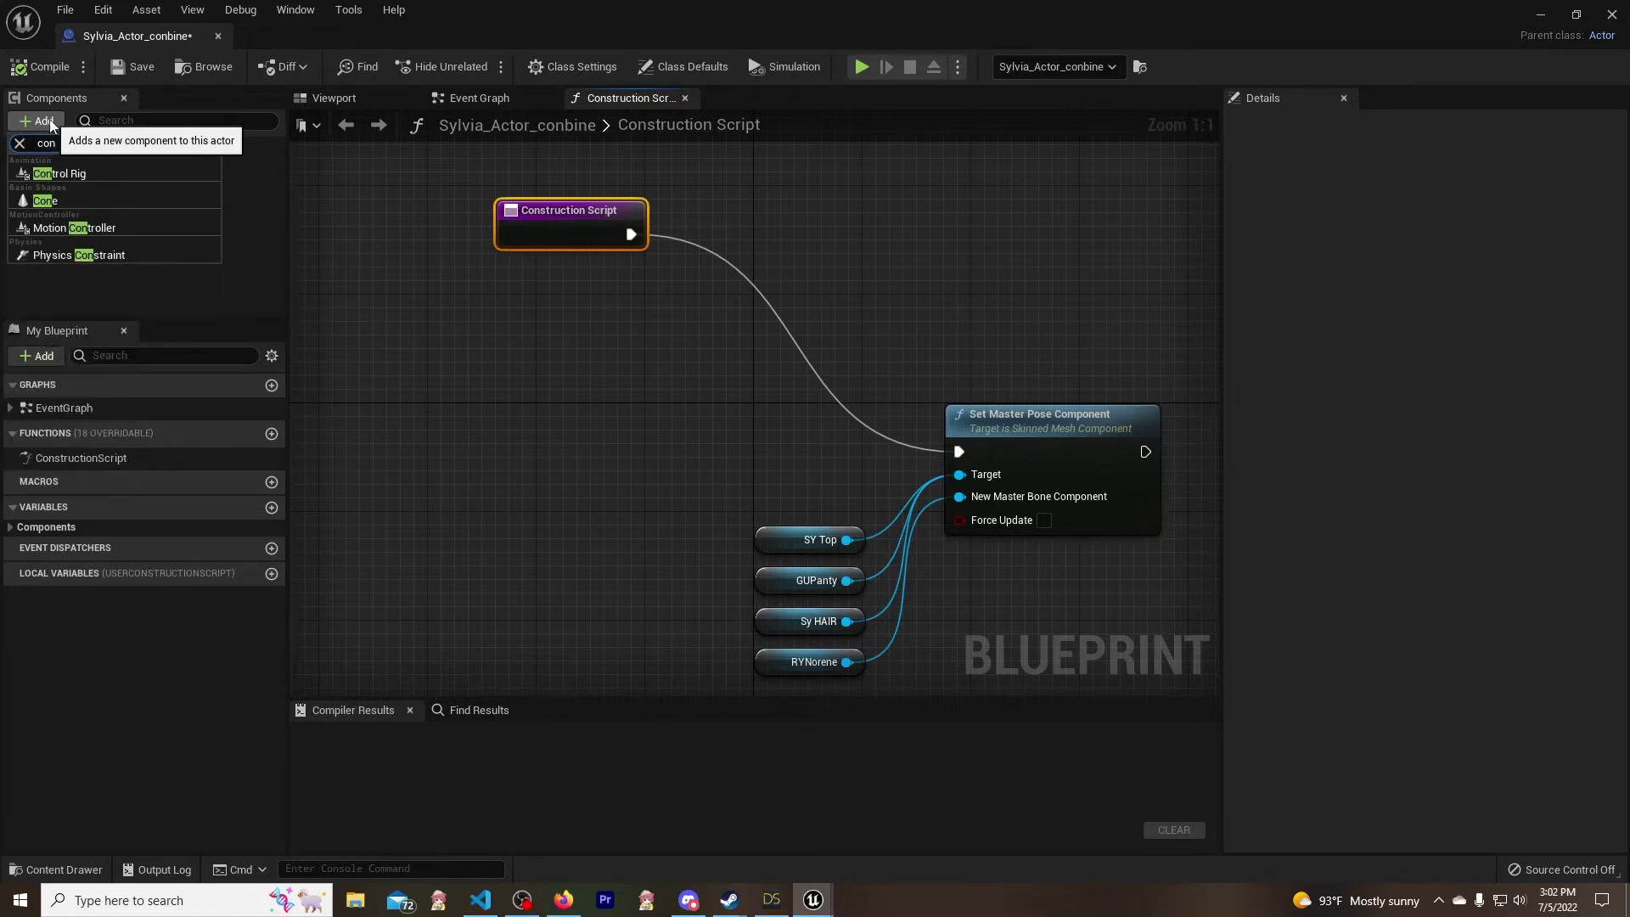
text(p)
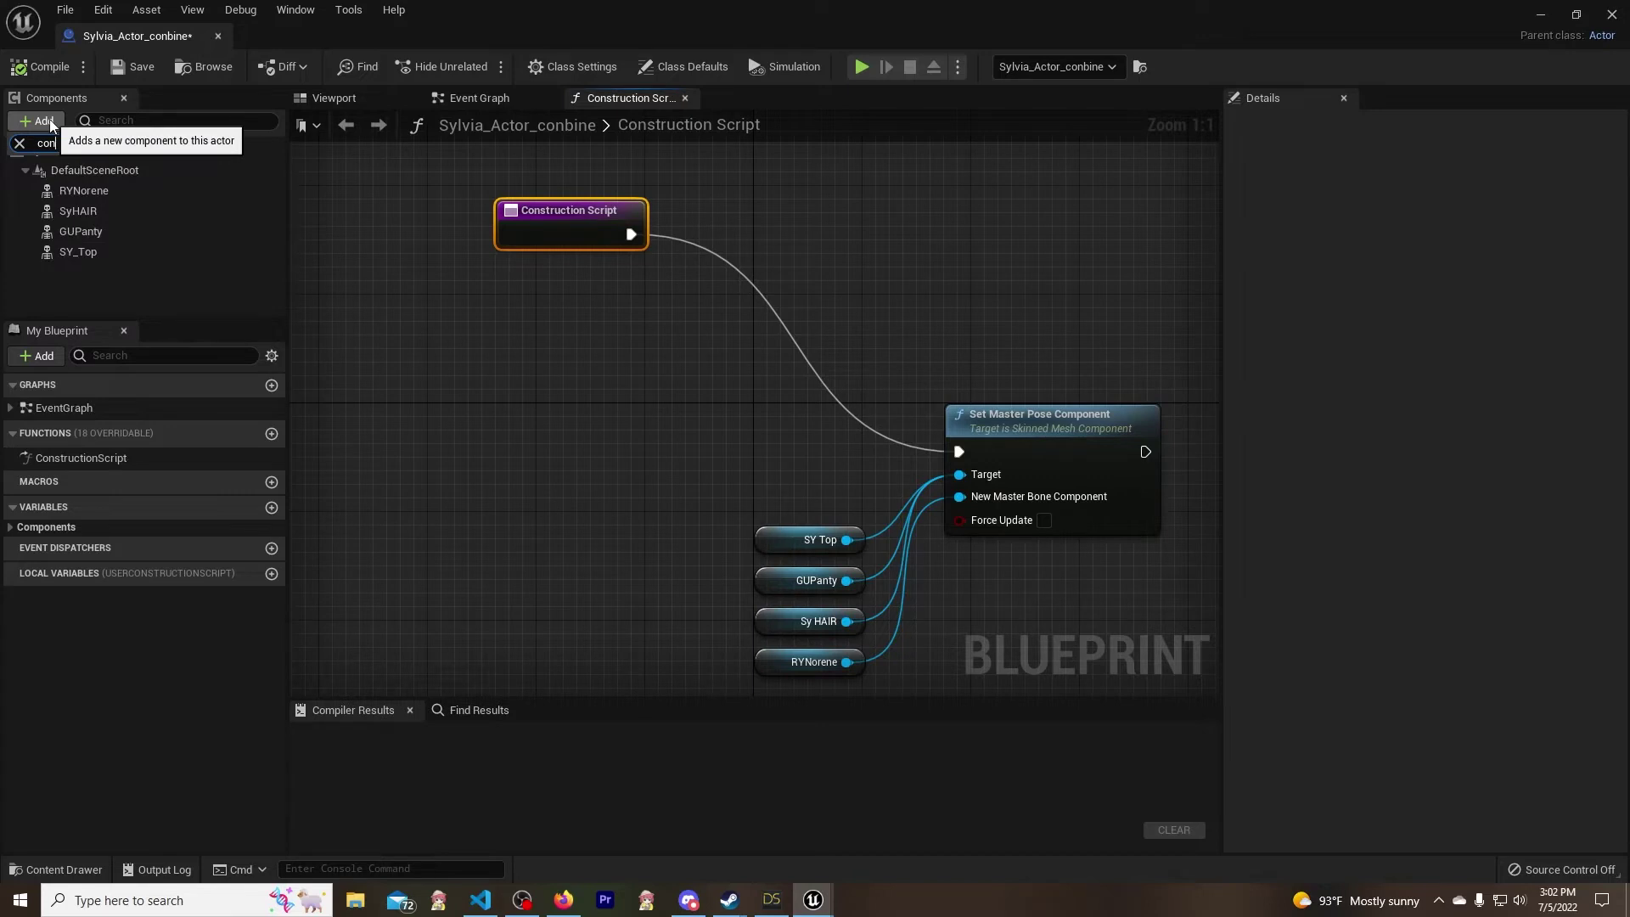
key(BackSpace)
key(BackSpace)
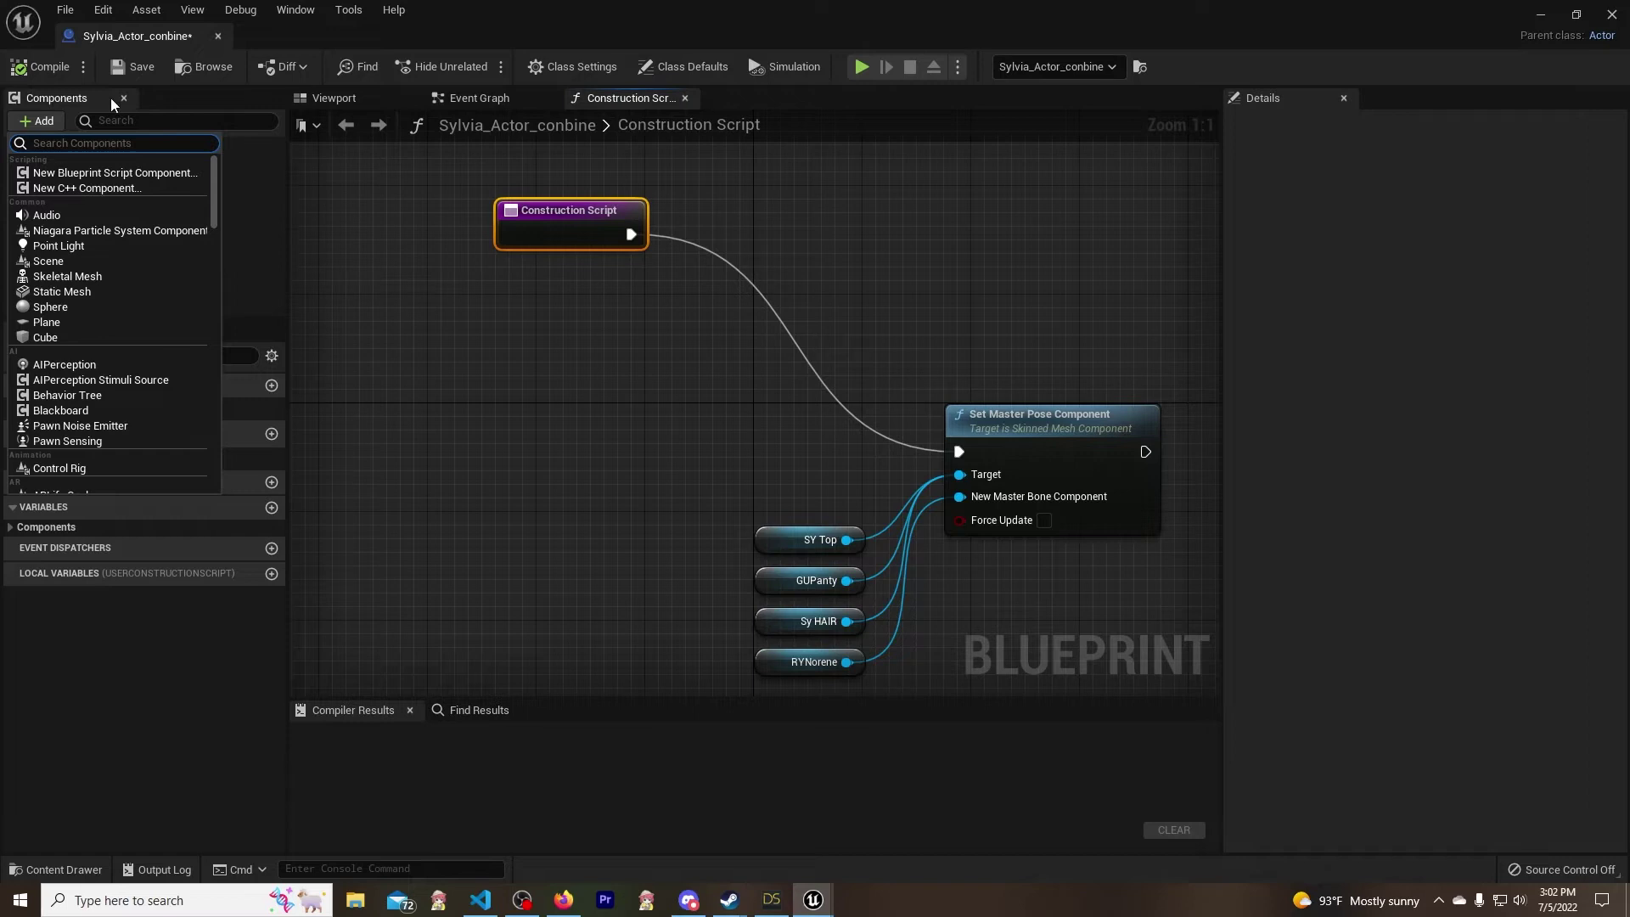
click(63, 100)
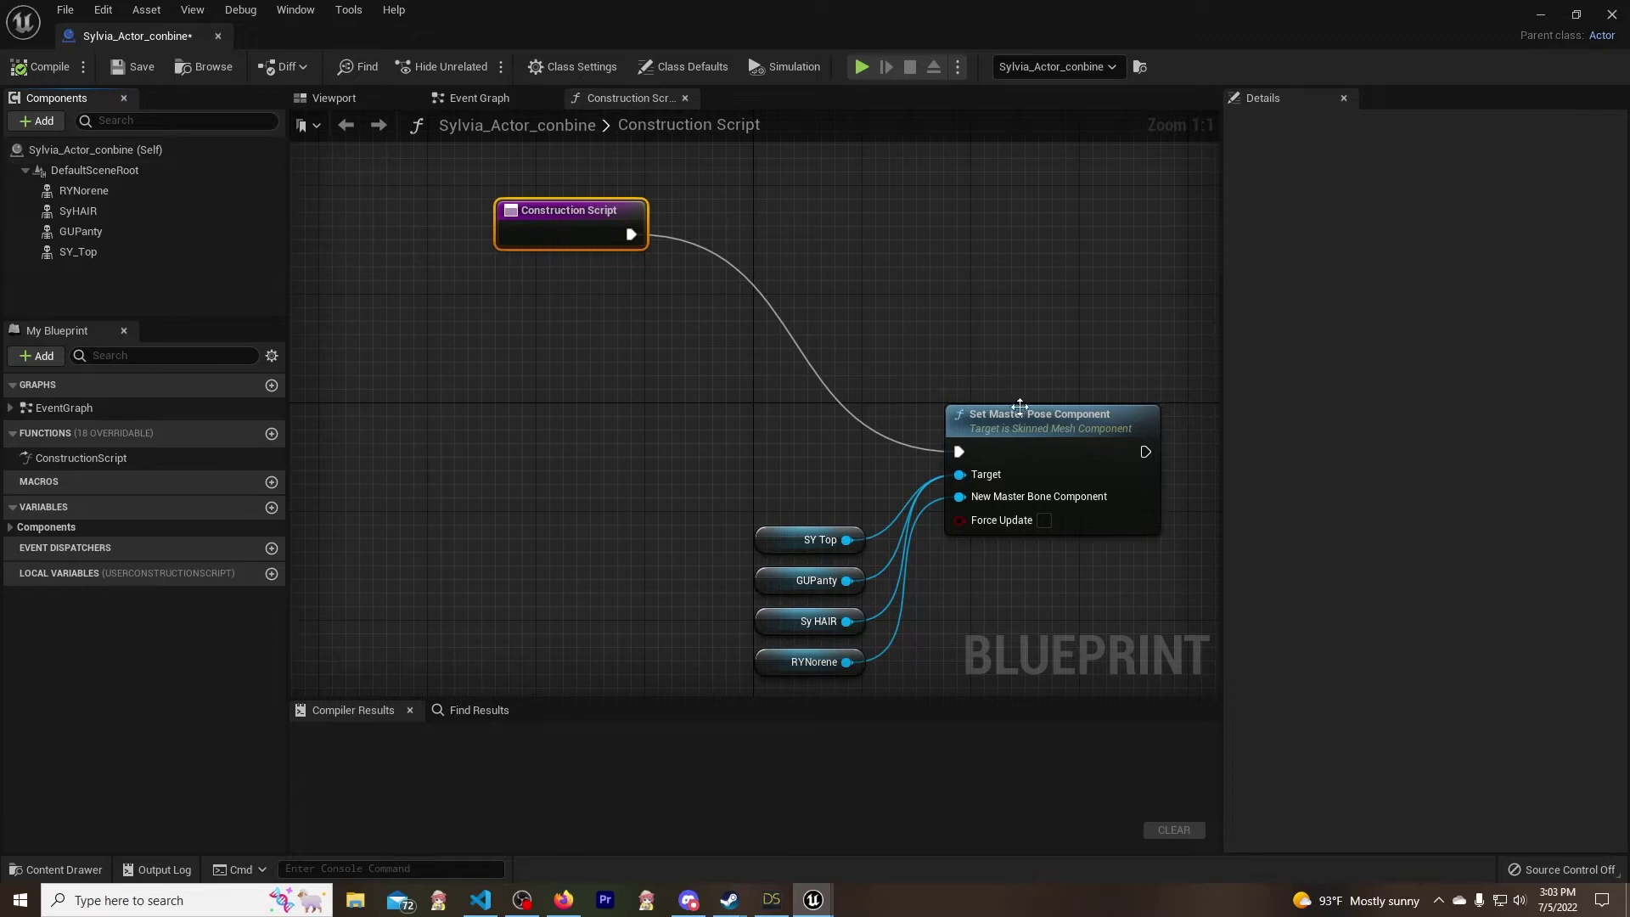
- Shift the Set Master Pose Component node right and down, and pan the graph
drag(1033, 418, 1181, 458)
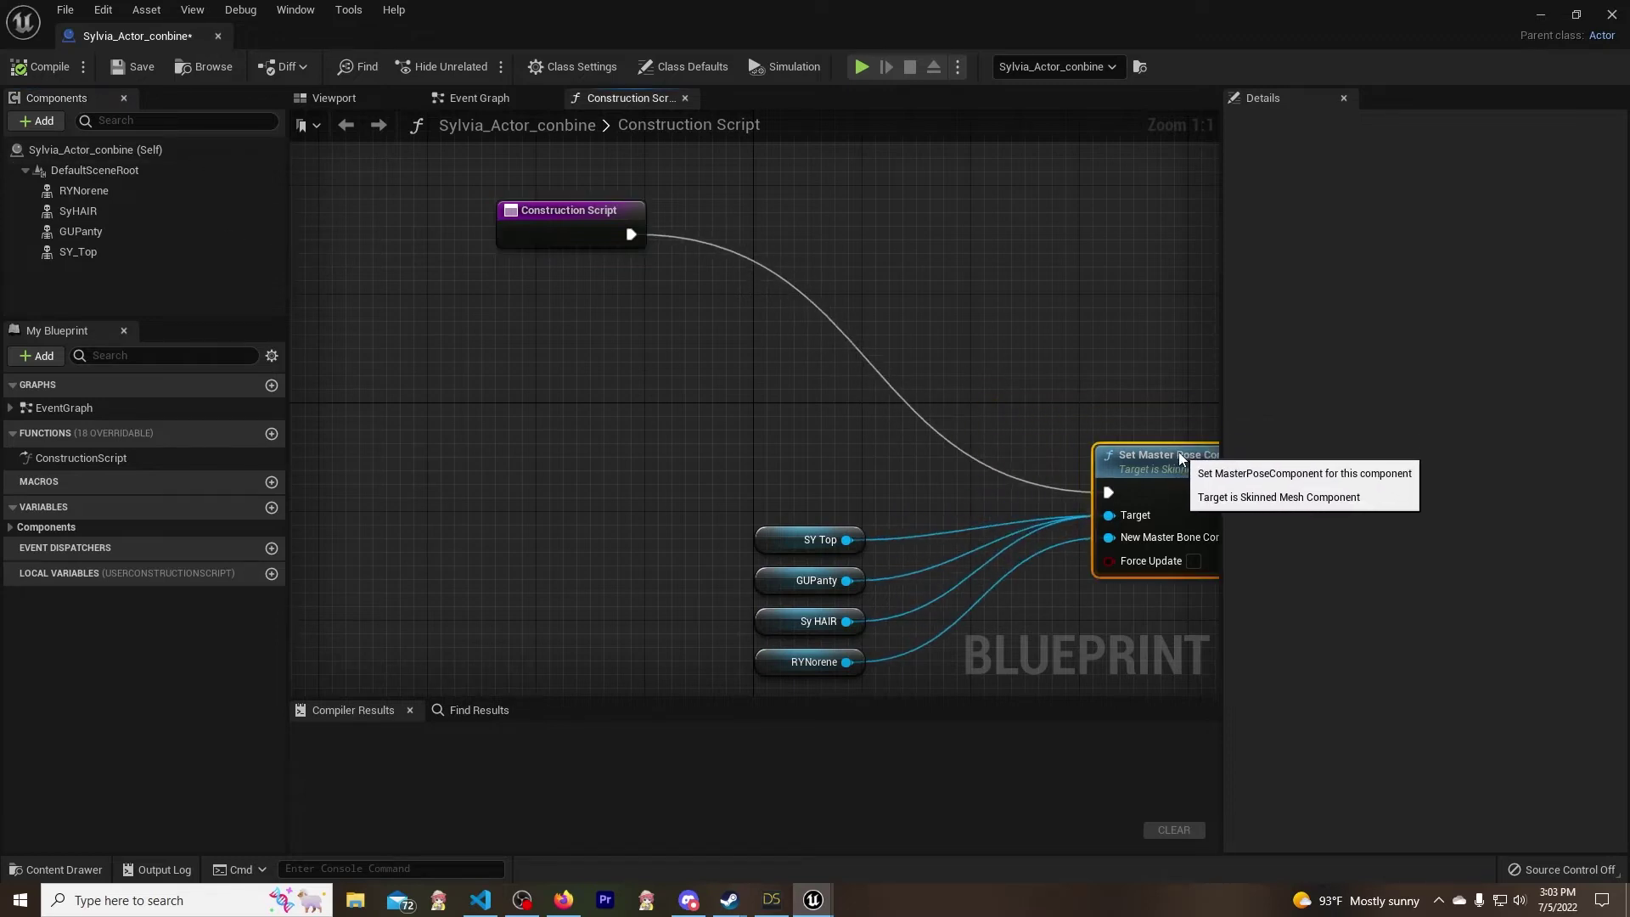
click(1094, 380)
right_drag(1098, 368, 769, 257)
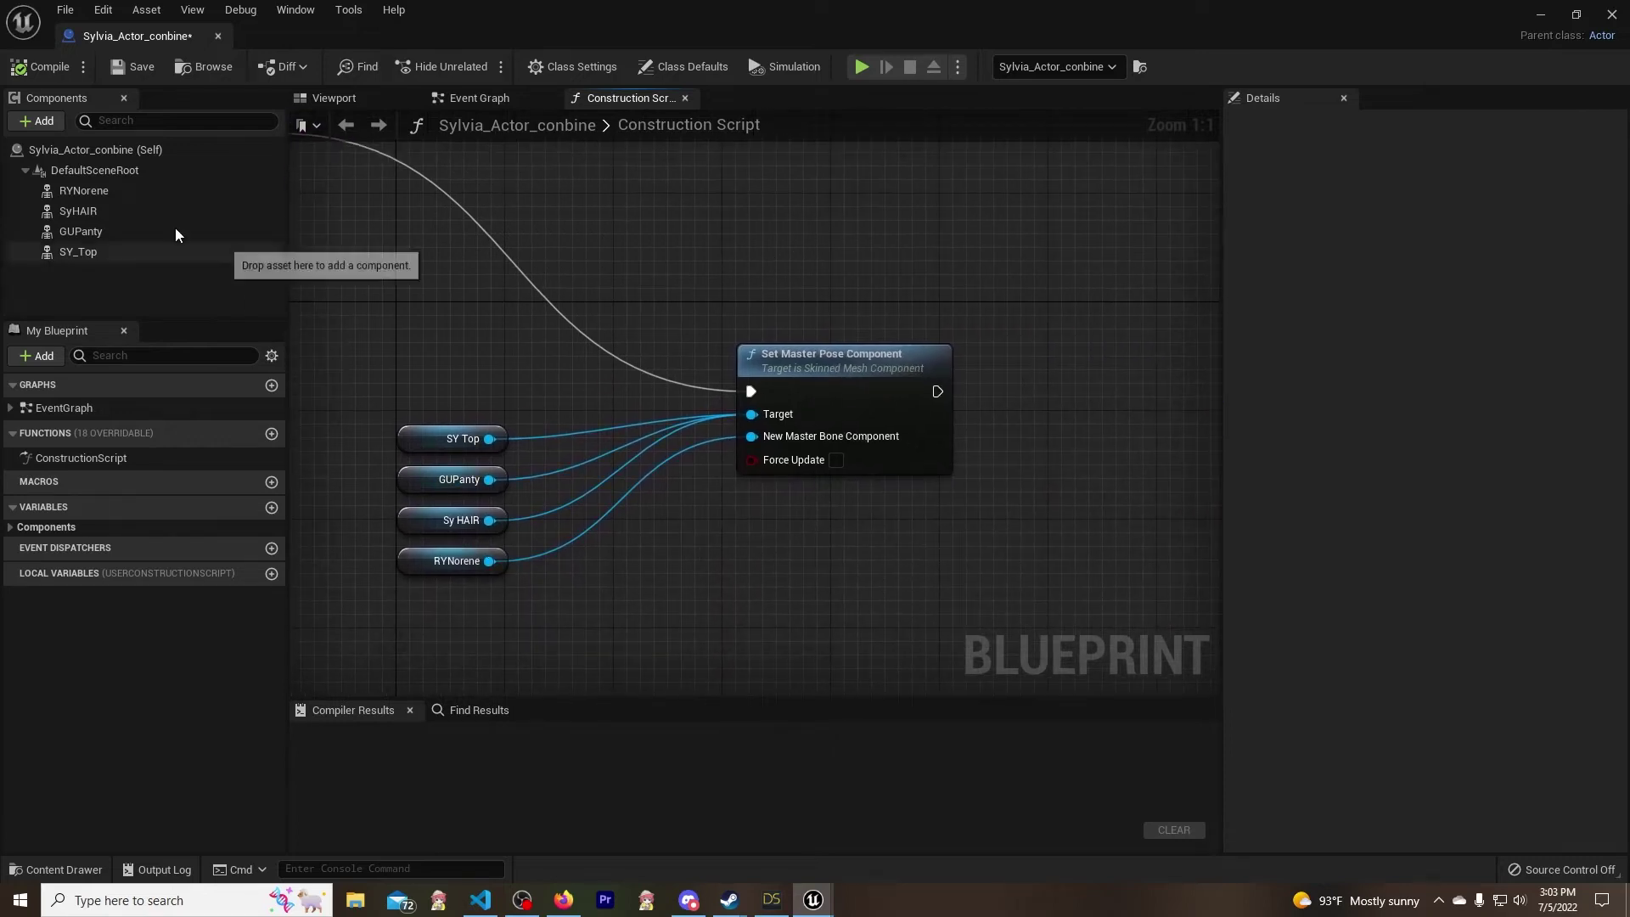
- Add a RYNorene getter and wire it into a new Set Master Pose Component node
click(76, 192)
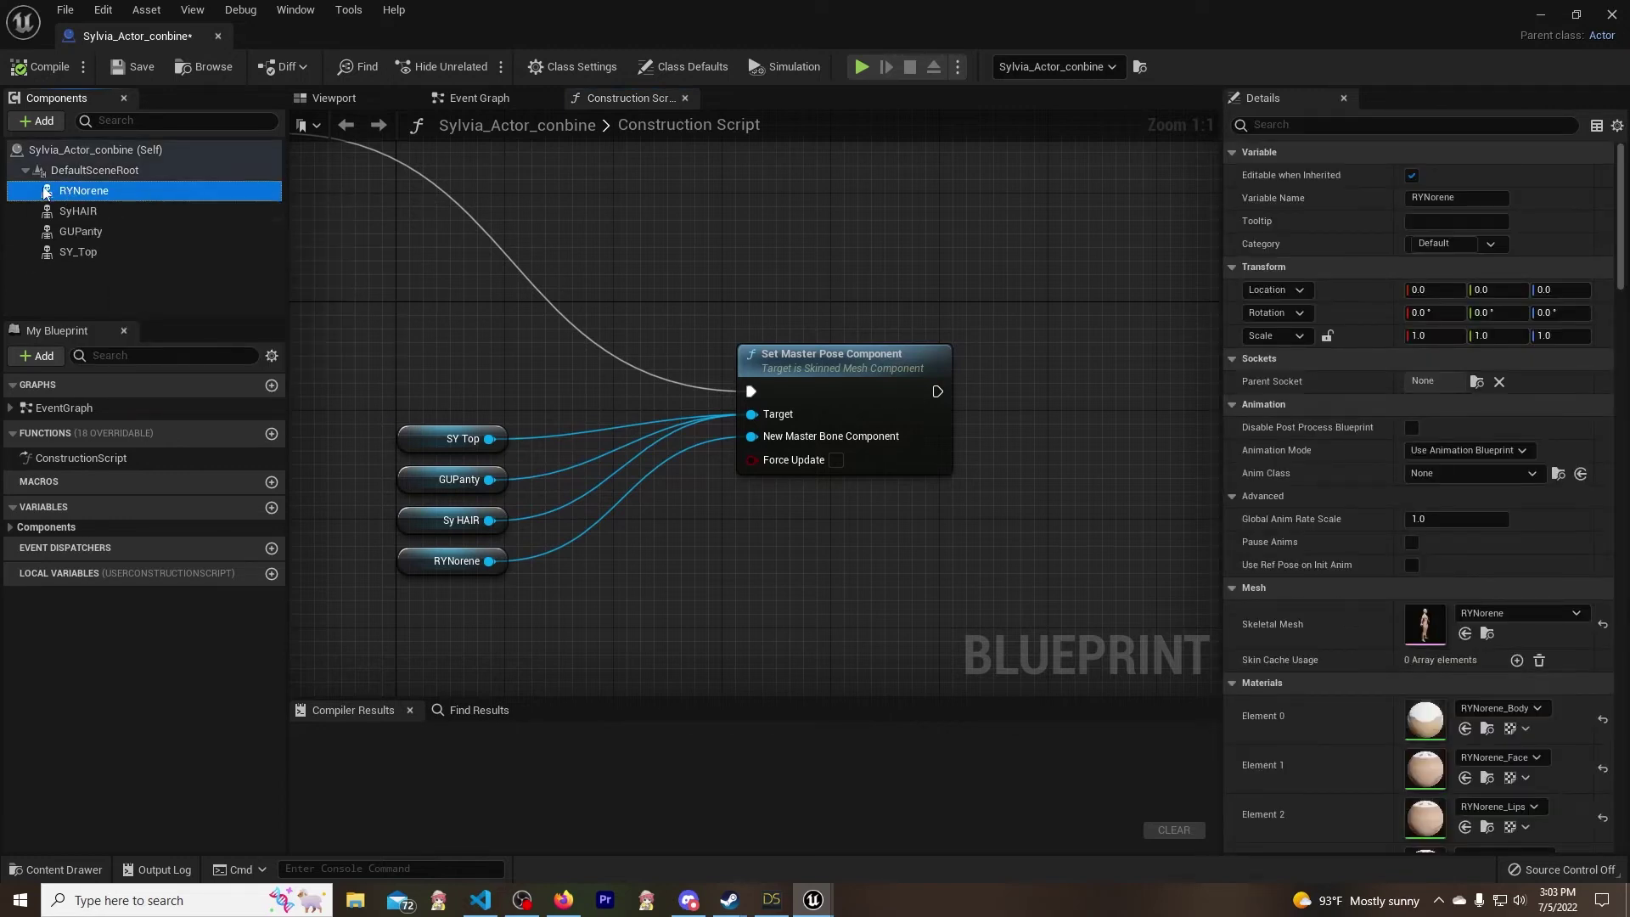
drag(76, 191, 696, 645)
click(754, 661)
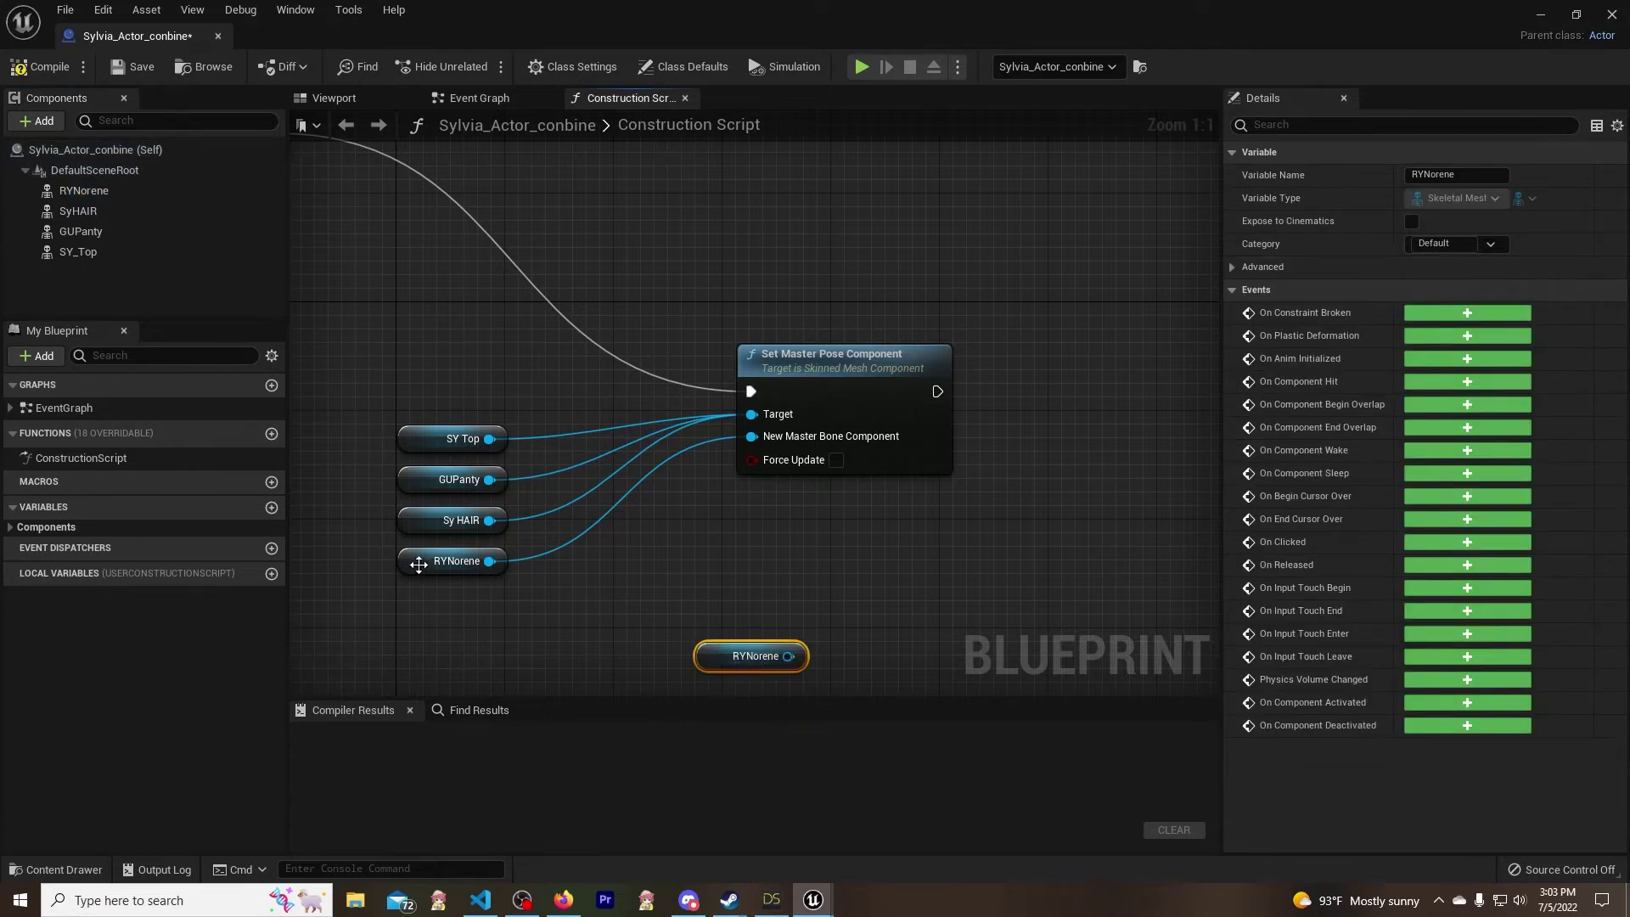
drag(789, 656, 995, 566)
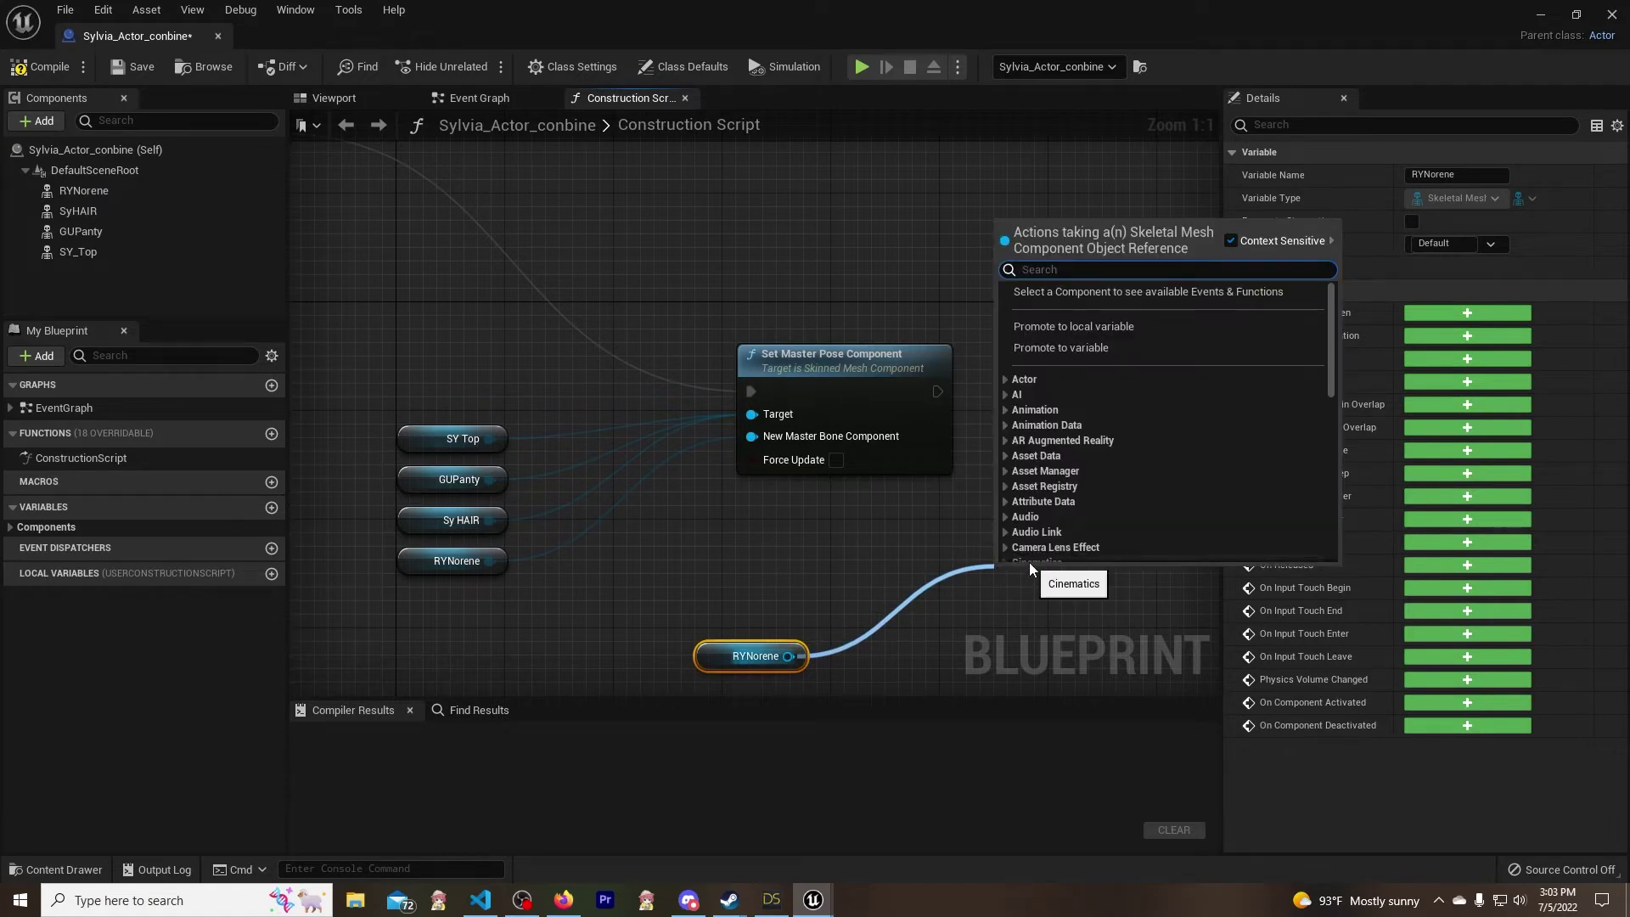
text(set mas)
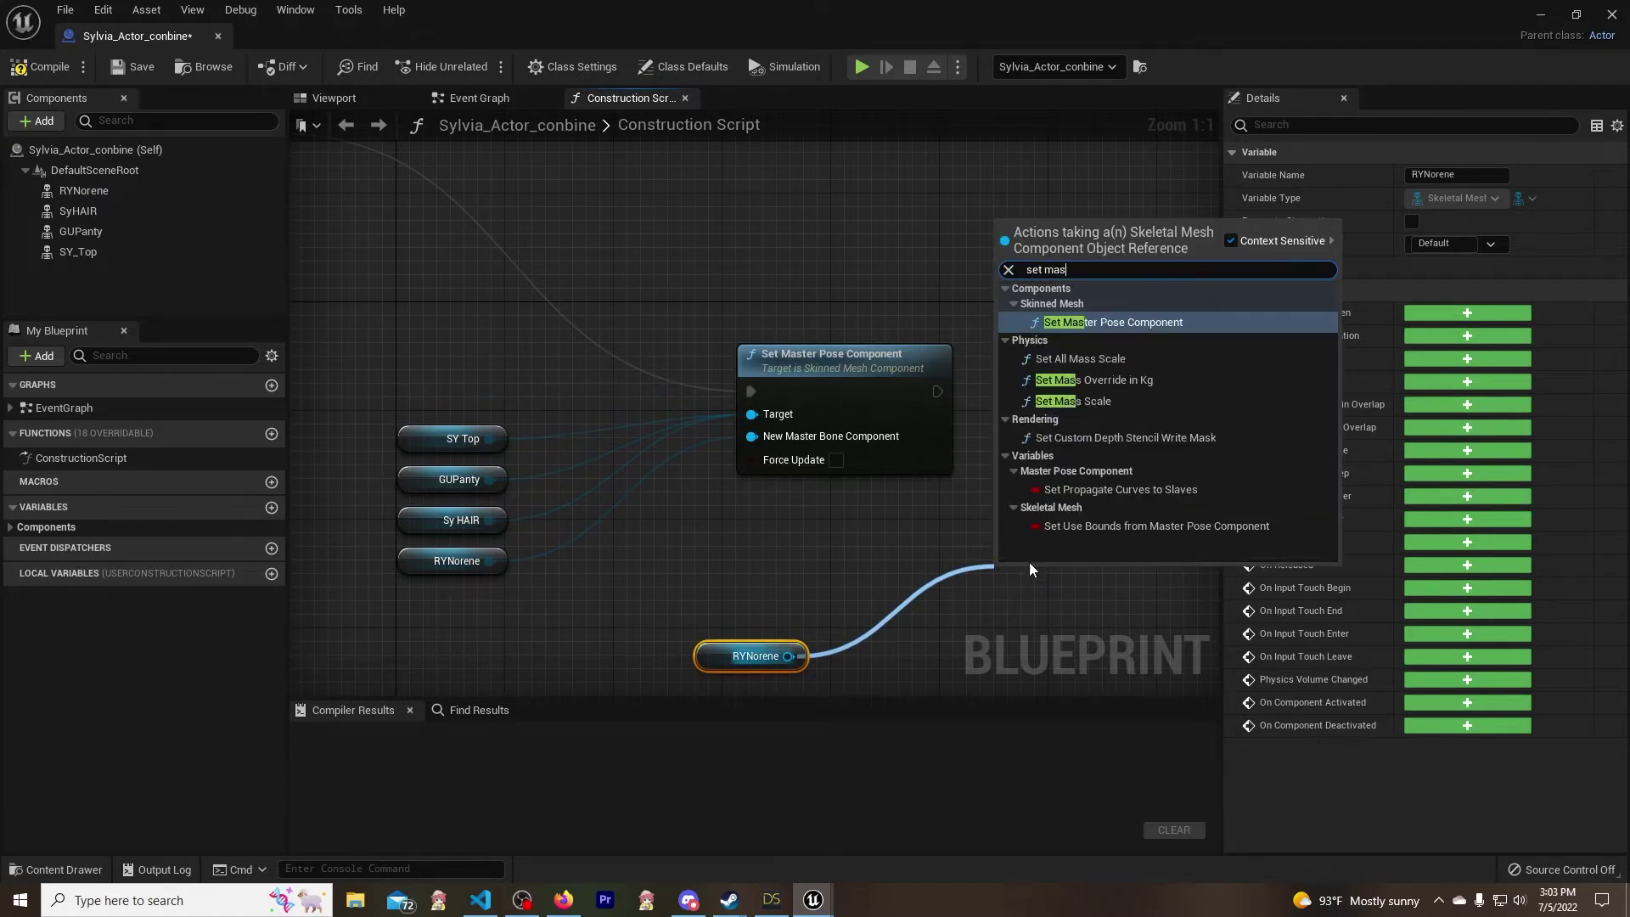
text(ter)
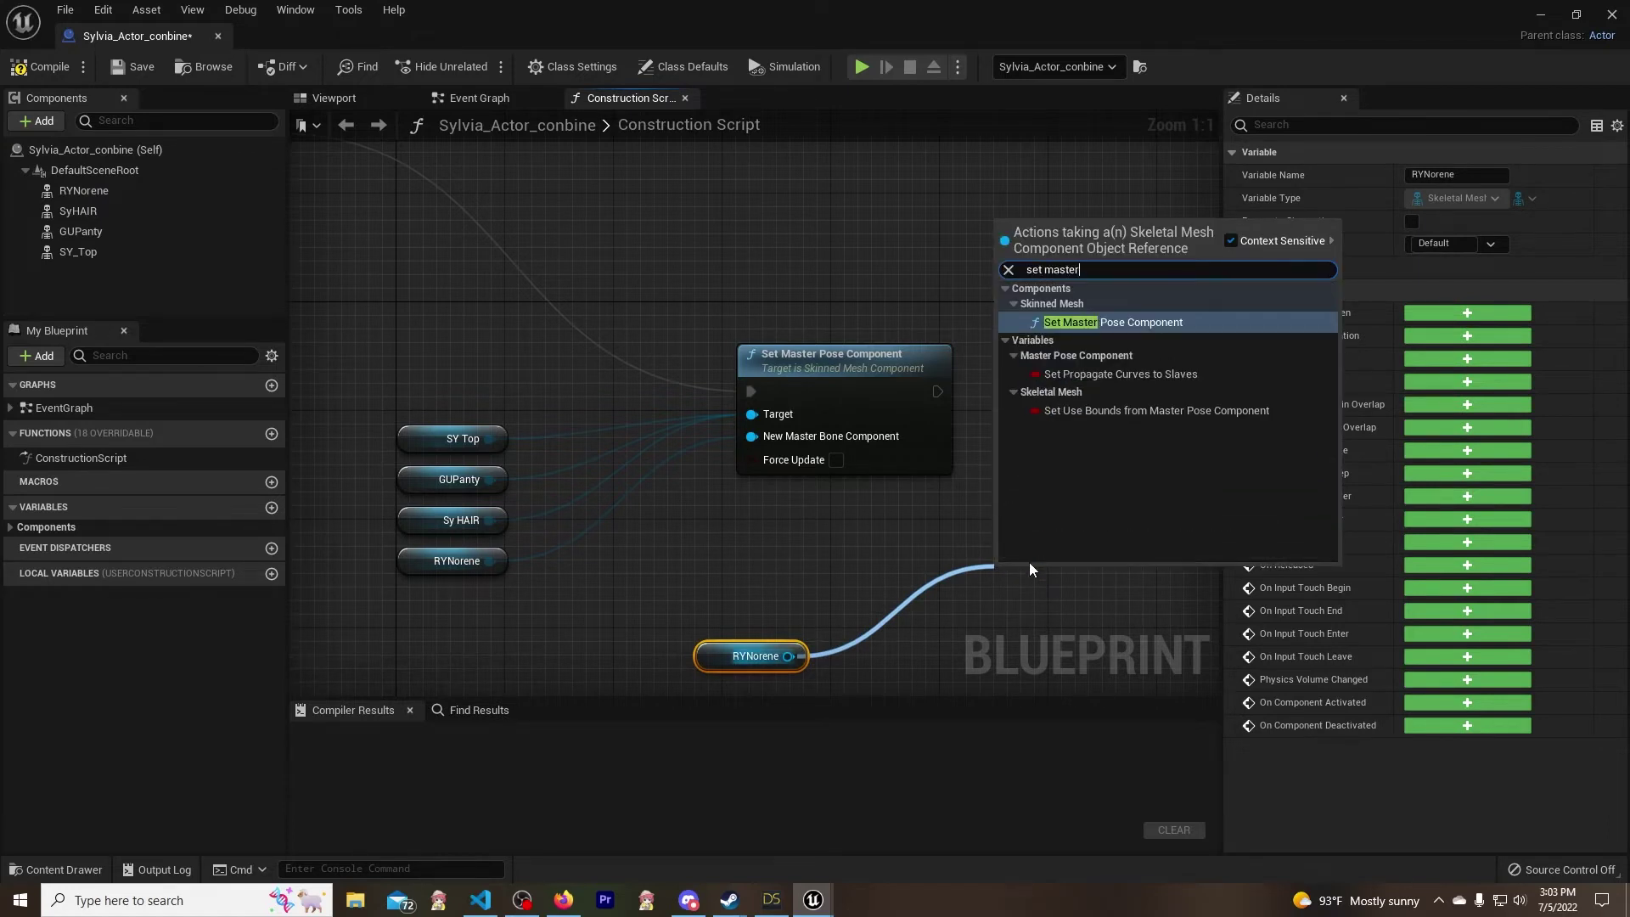
click(1141, 319)
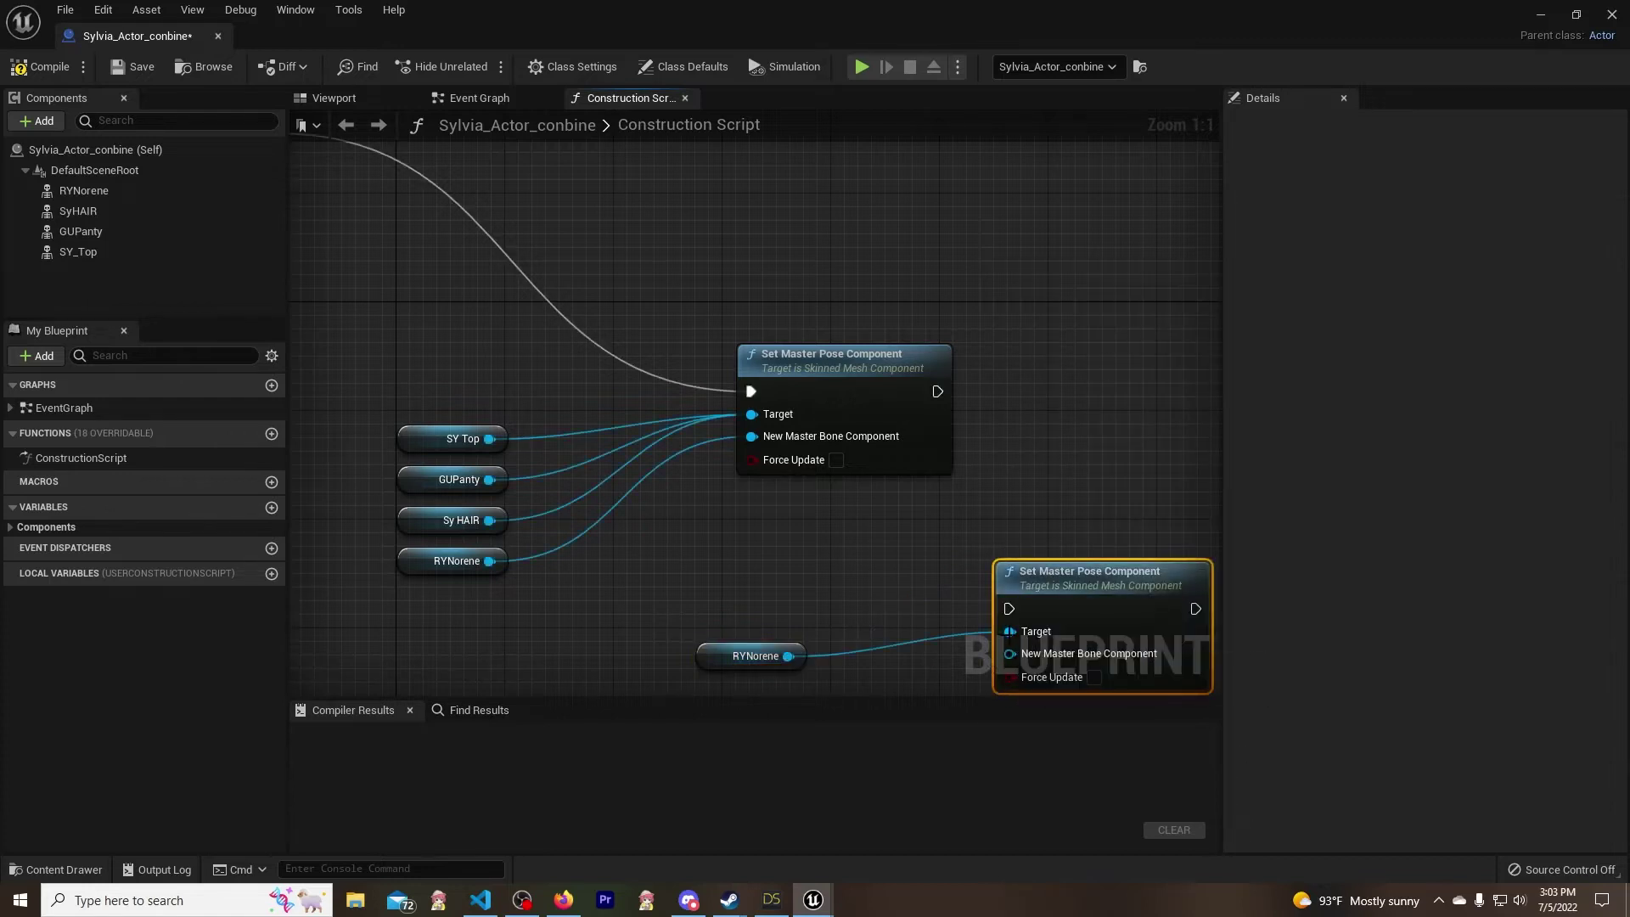
- Rewire RYNorene to New Master Bone Component and add an SY Top getter beside it
alt+click(828, 652)
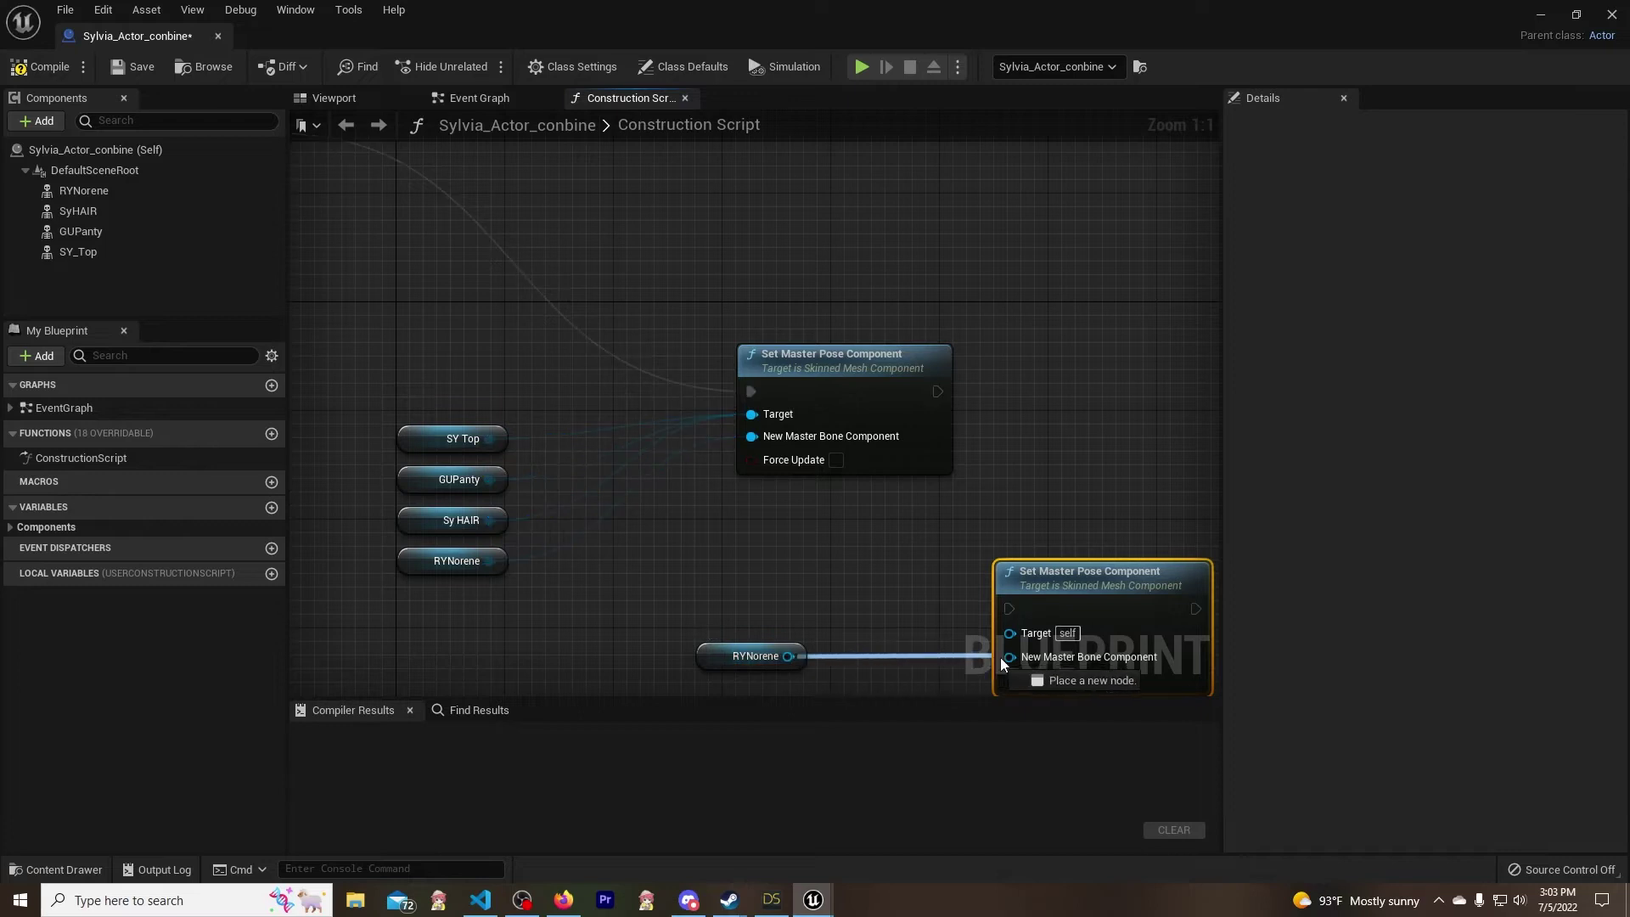
drag(1013, 660, 1020, 659)
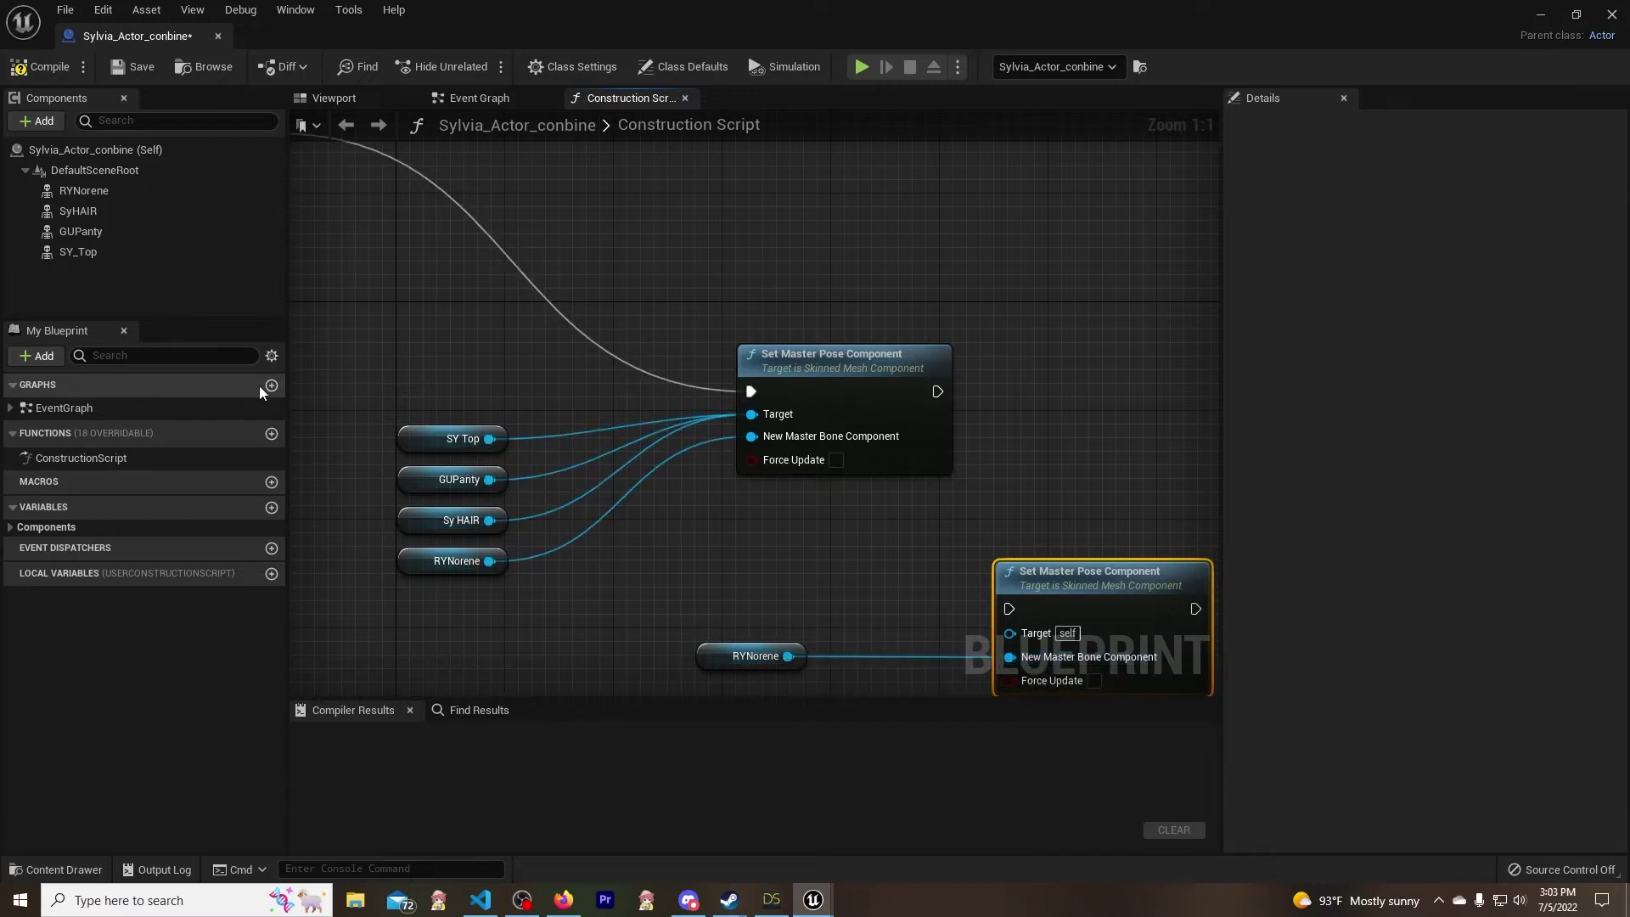
click(60, 252)
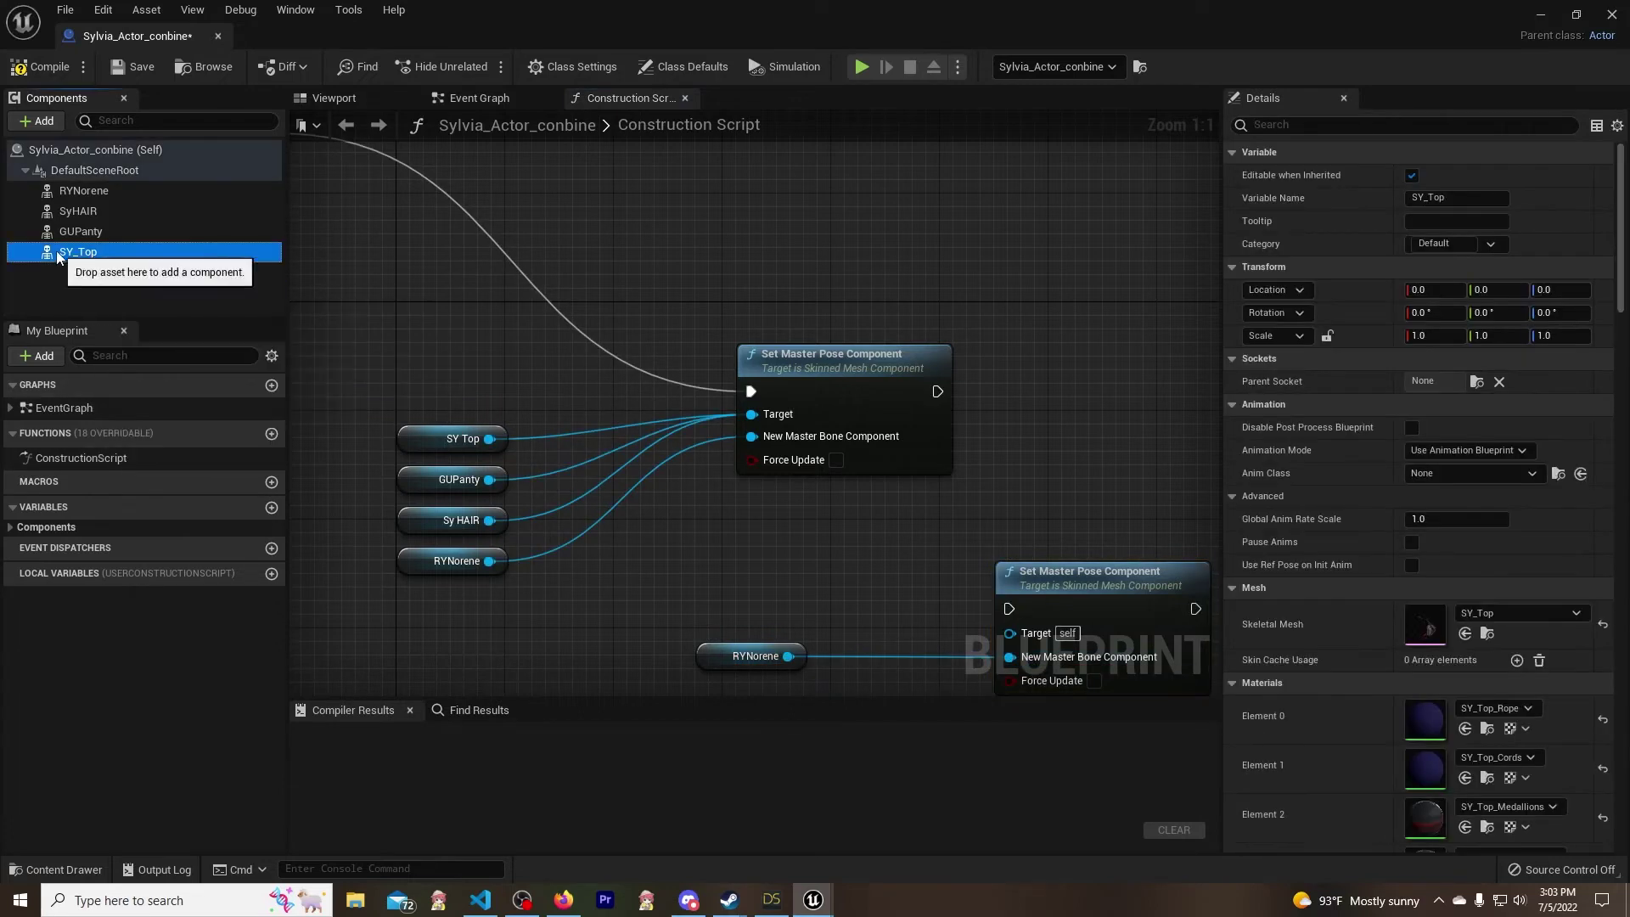
drag(57, 257, 643, 476)
drag(728, 575, 1009, 635)
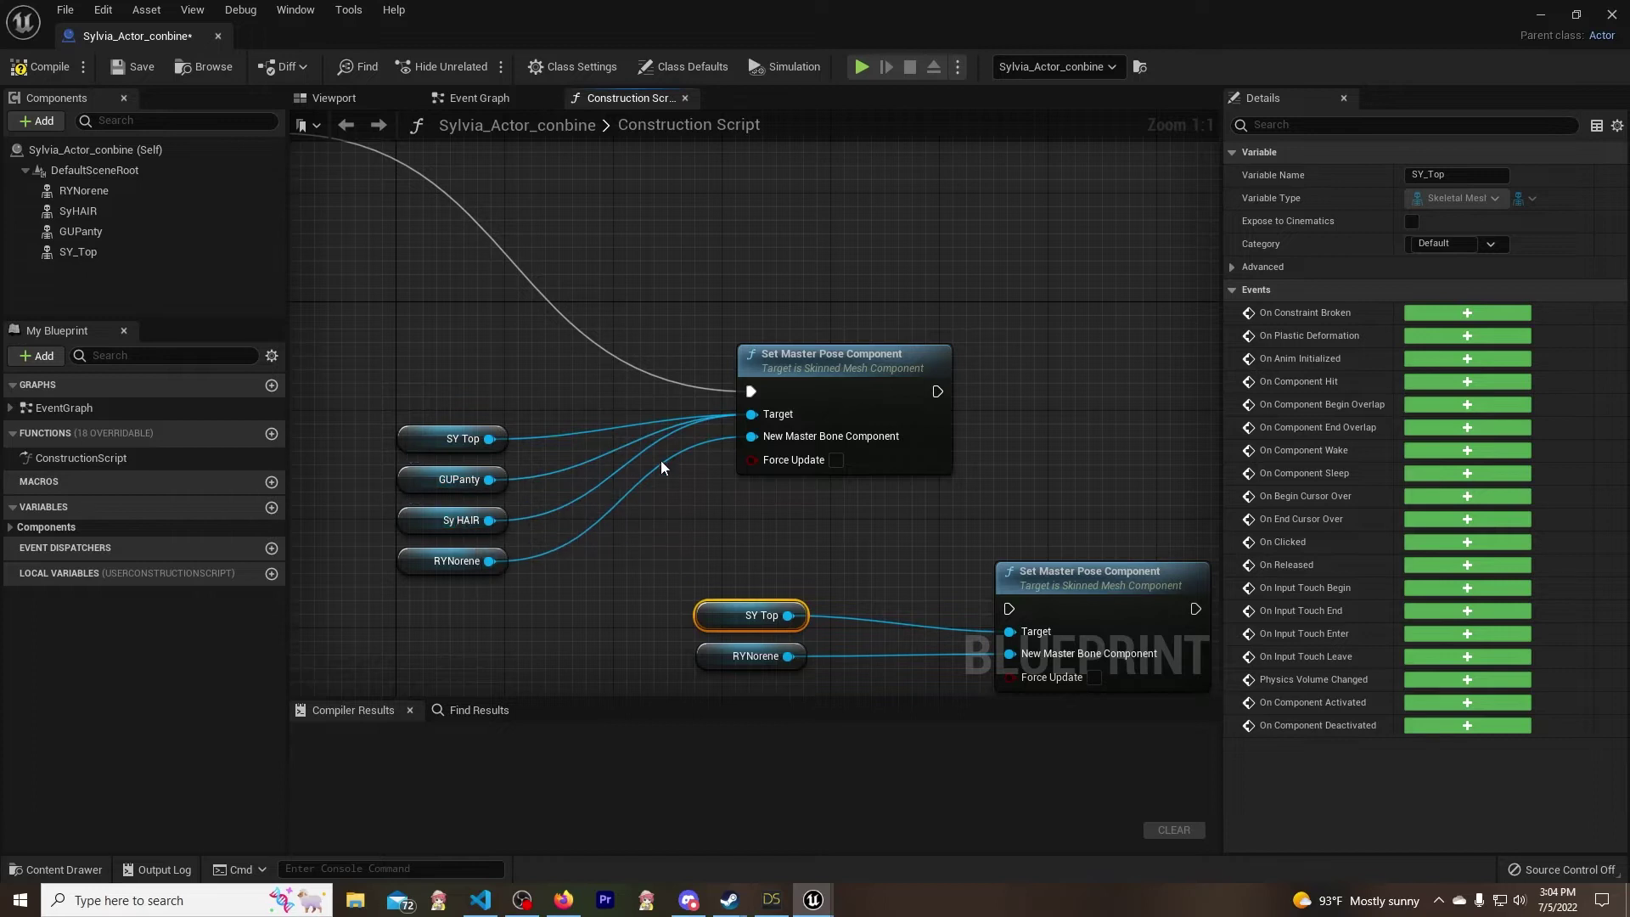
- Delete the new getters and duplicate Set Master Pose node, returning to the original nodes
drag(855, 674, 852, 429)
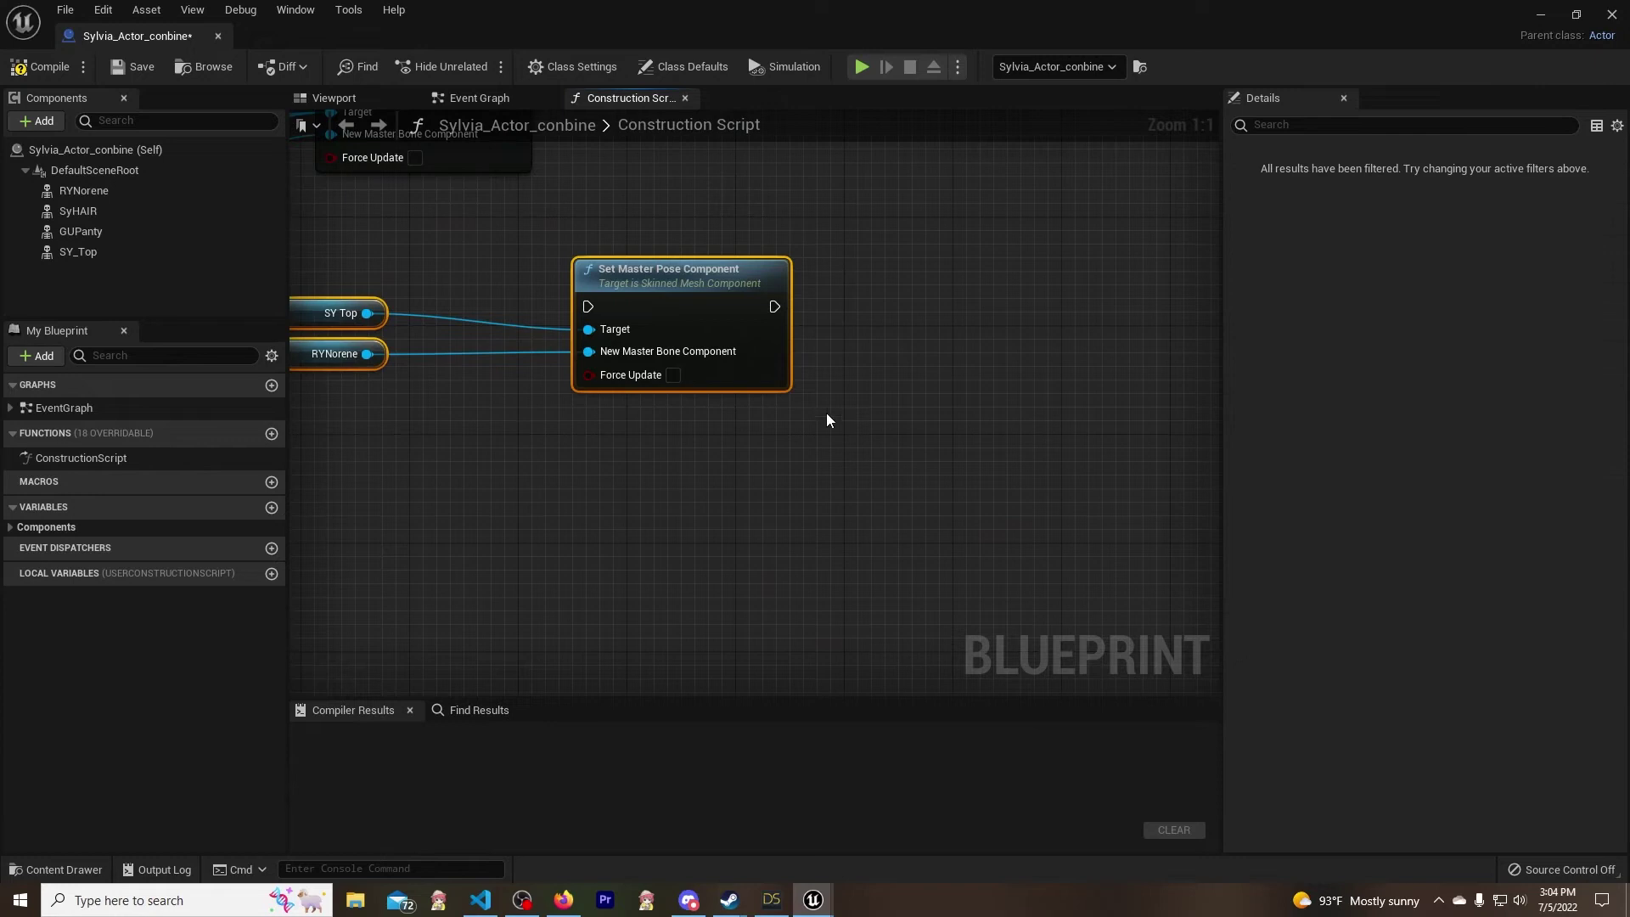
key(Delete)
right_drag(463, 369, 924, 608)
right_drag(857, 388, 745, 435)
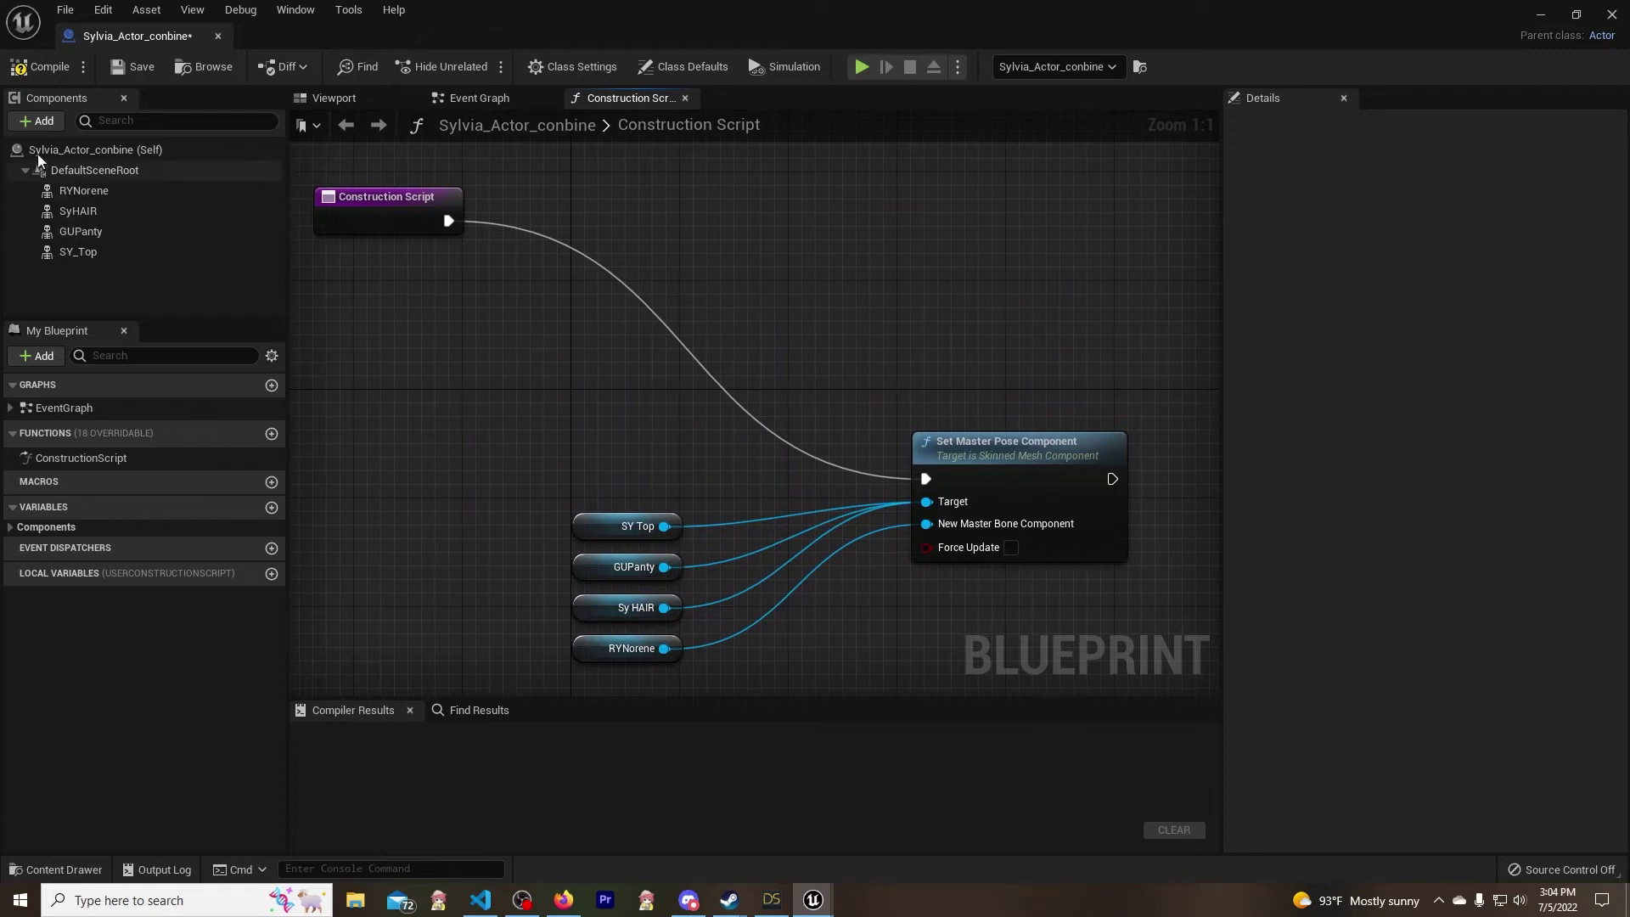
- Add a new Skeletal Mesh component named SY_ to Sylvia_Actor_conbine
click(38, 121)
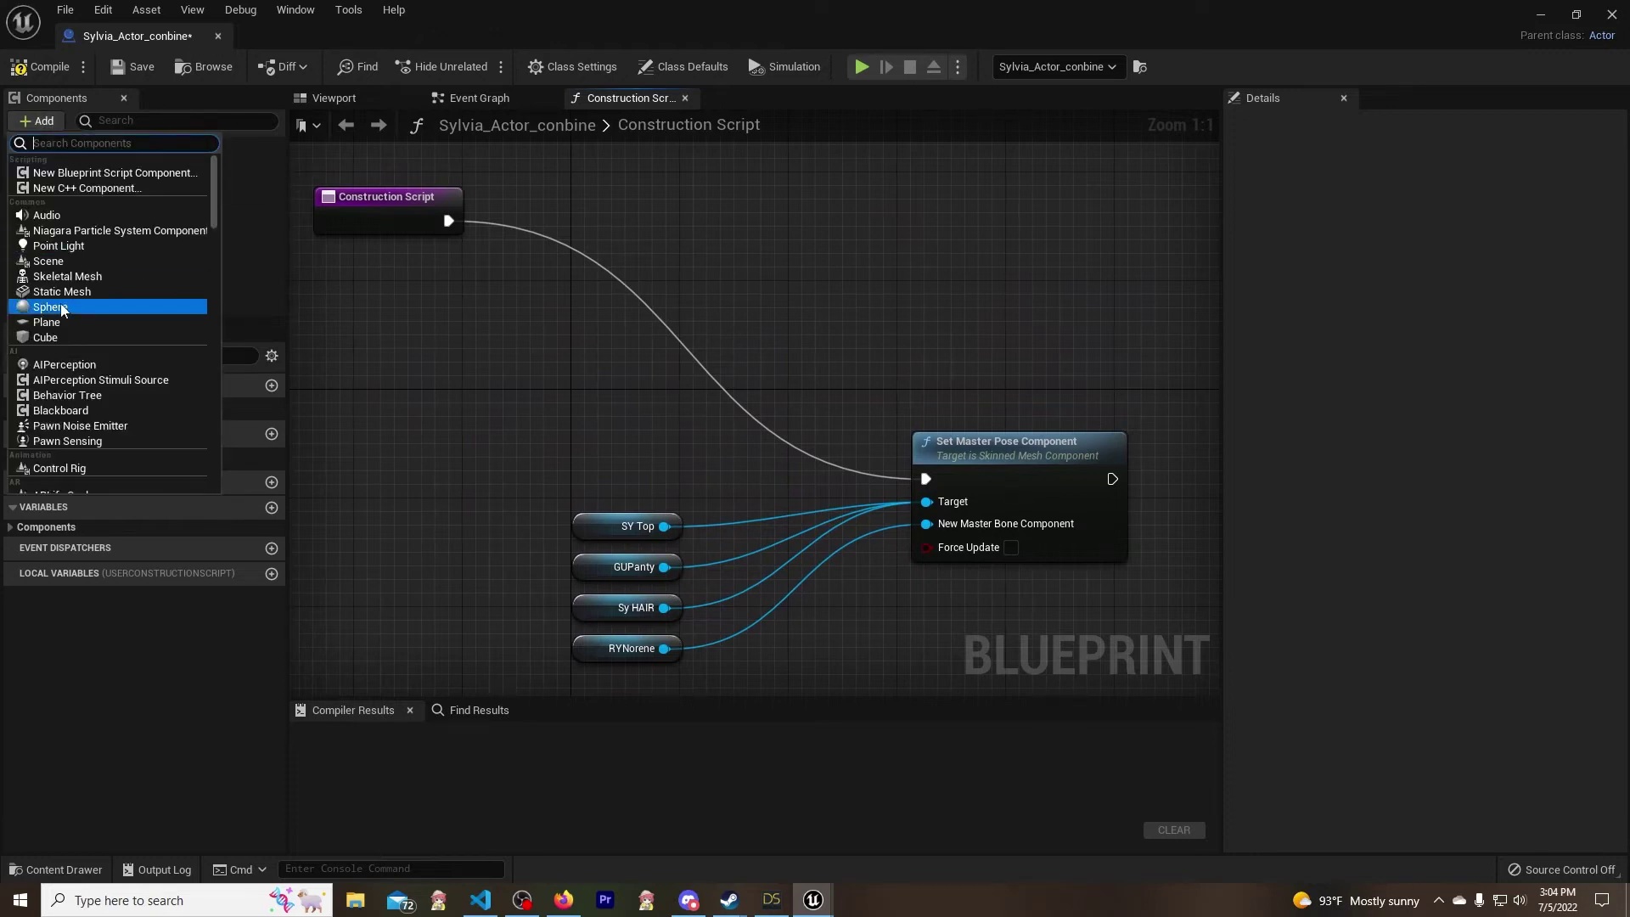
click(83, 284)
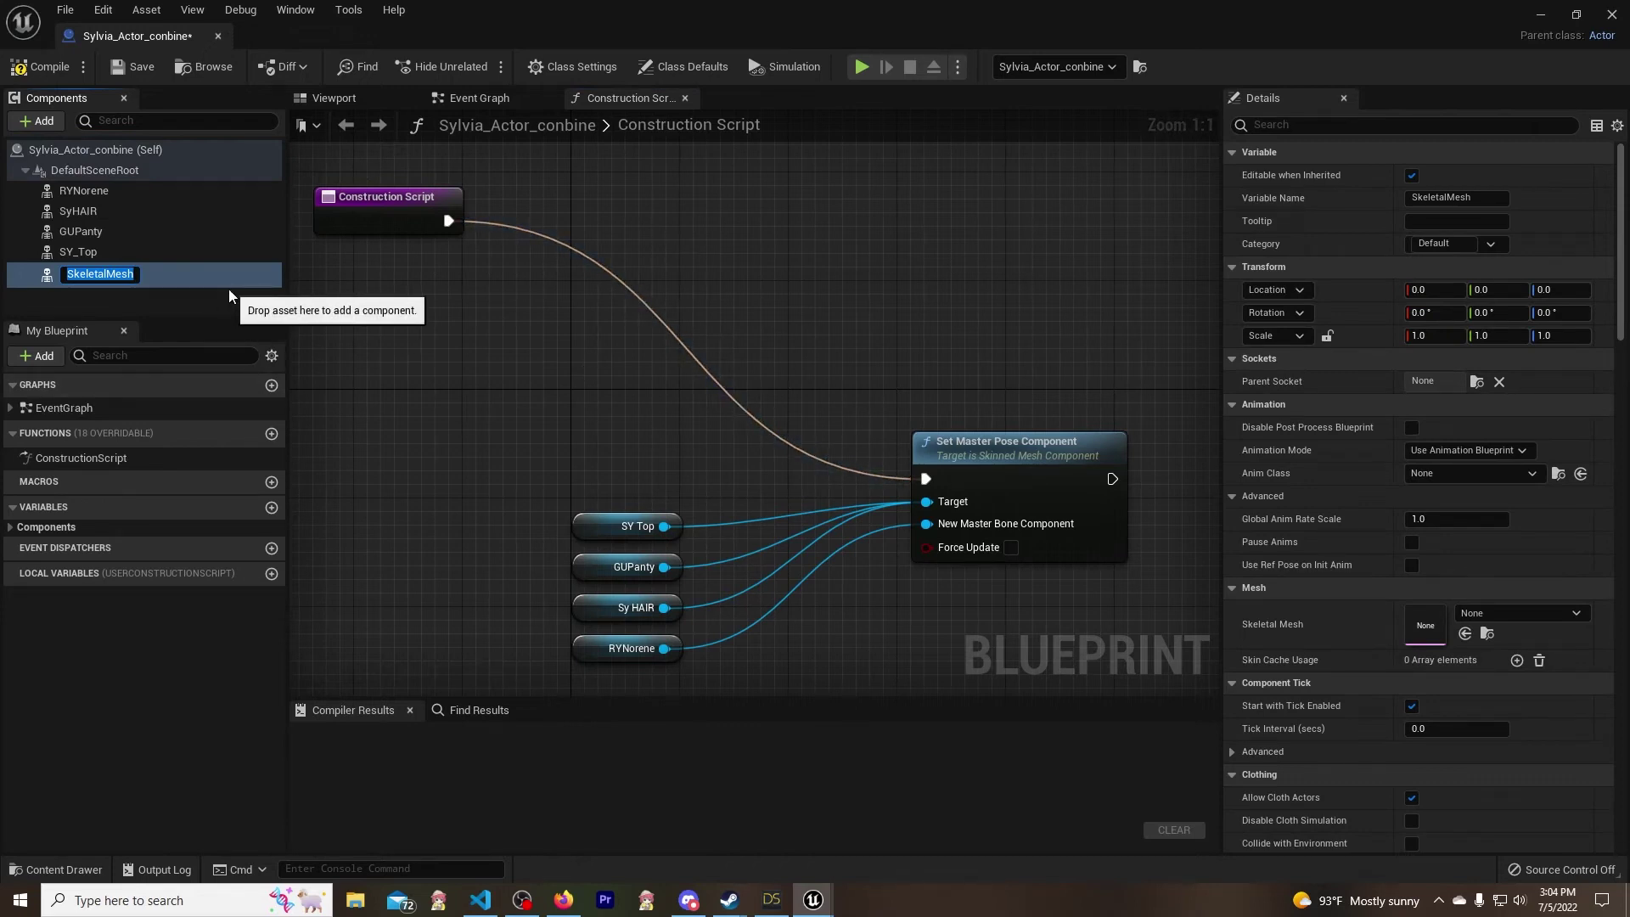
text(SY_)
click(61, 866)
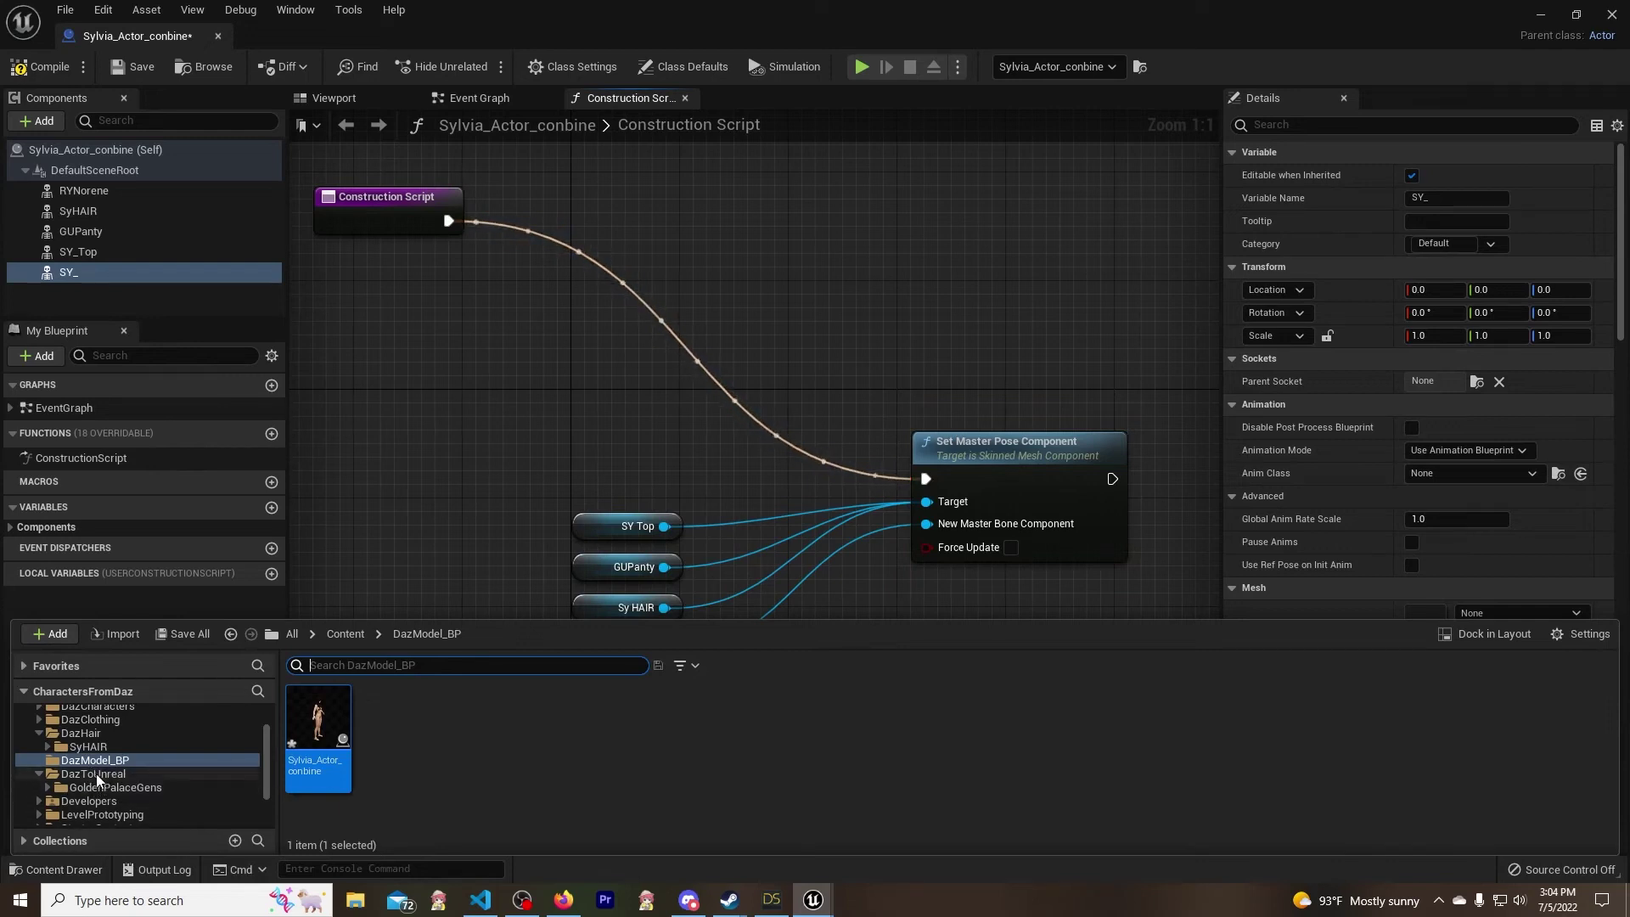
click(38, 719)
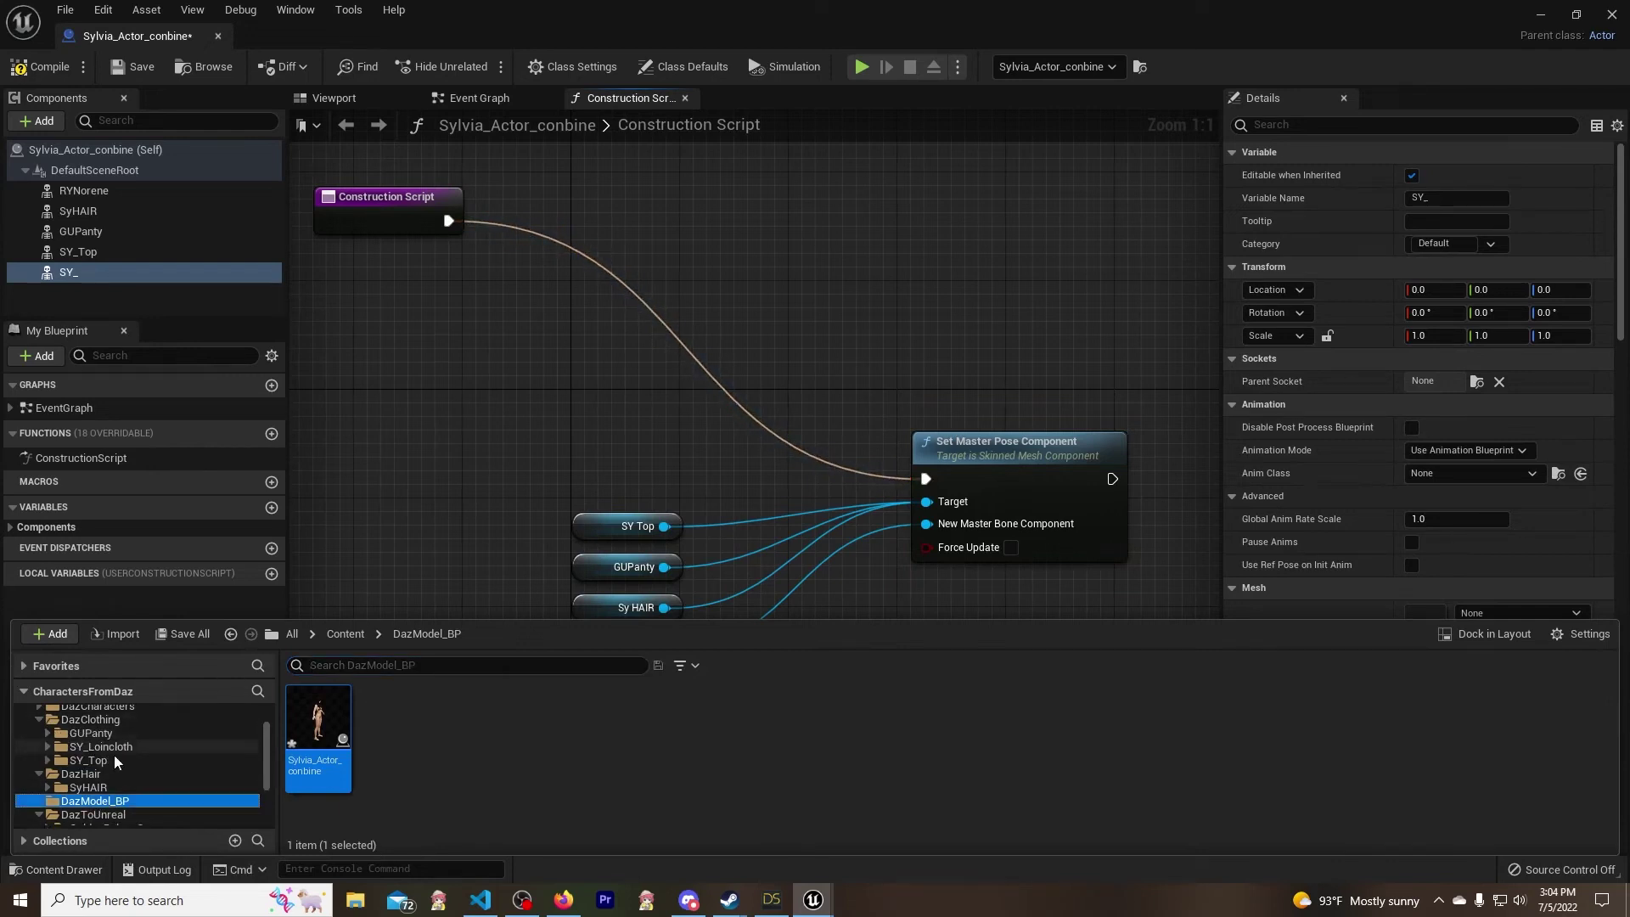
click(86, 275)
- Rename the SY_ component to SY_Loincloth and drop its reference node into the construction graph
right_click(87, 273)
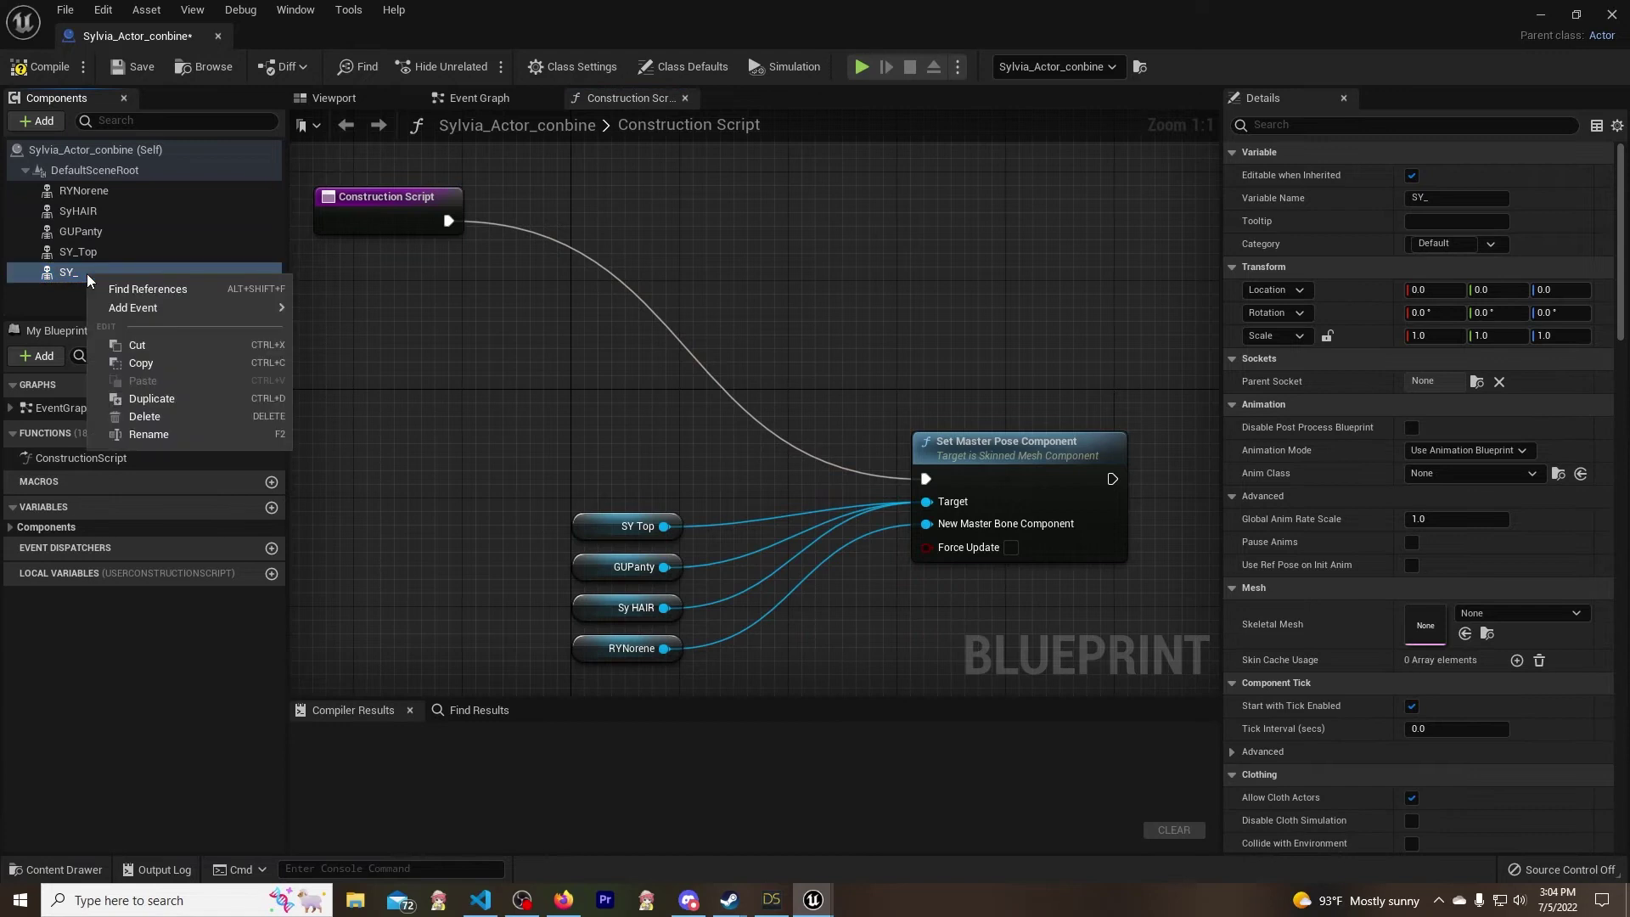
click(171, 430)
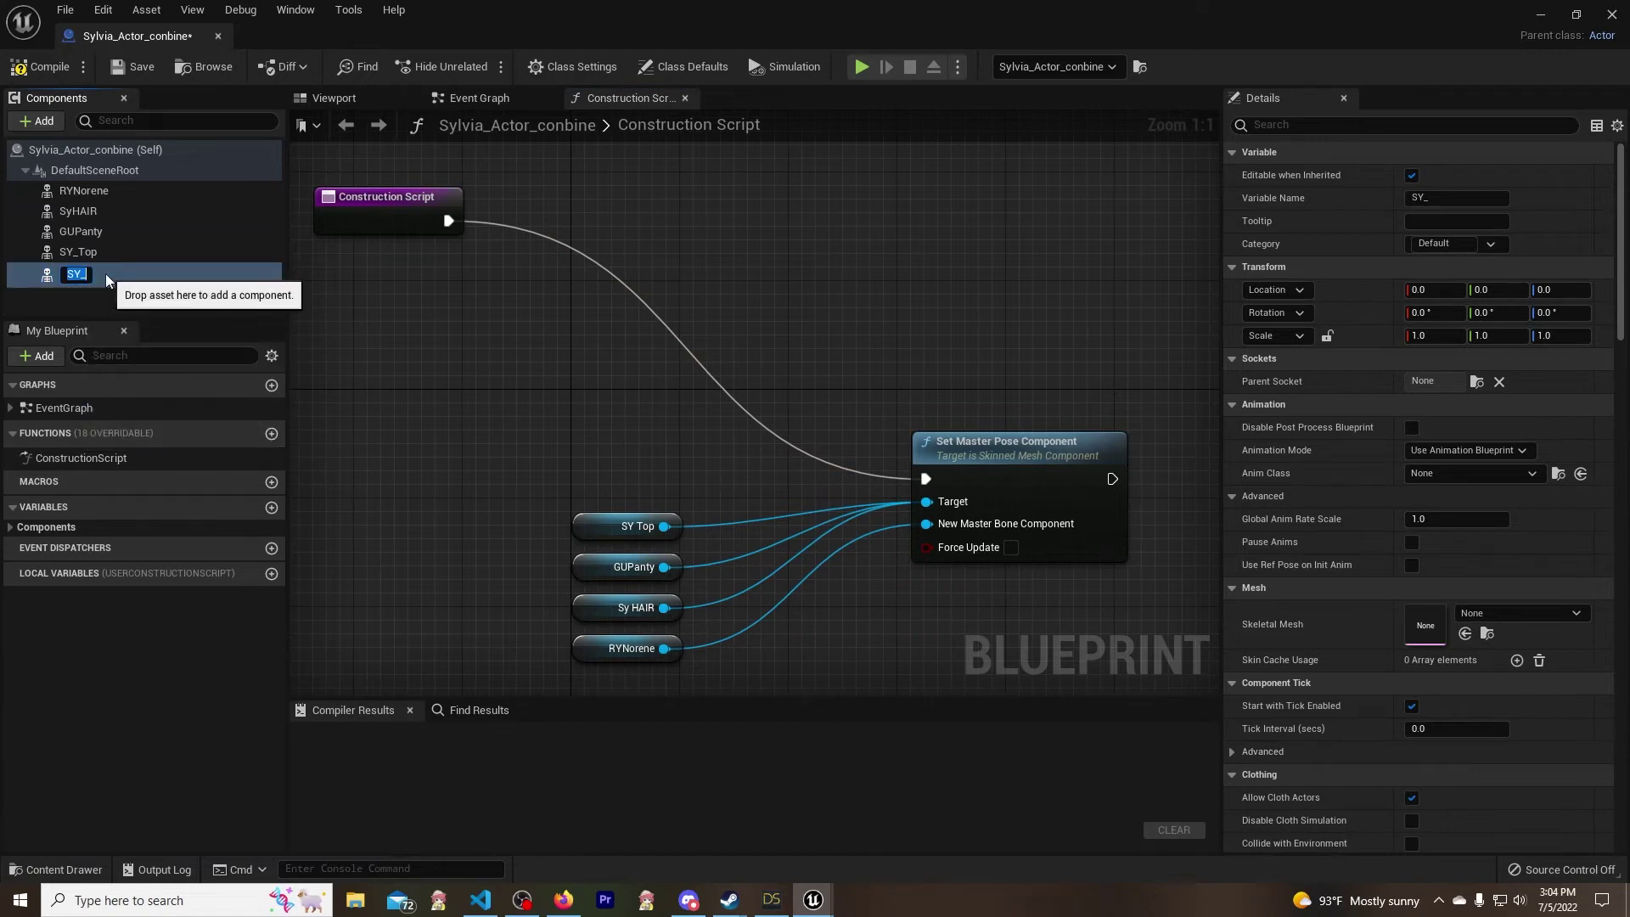
key(End)
text(L)
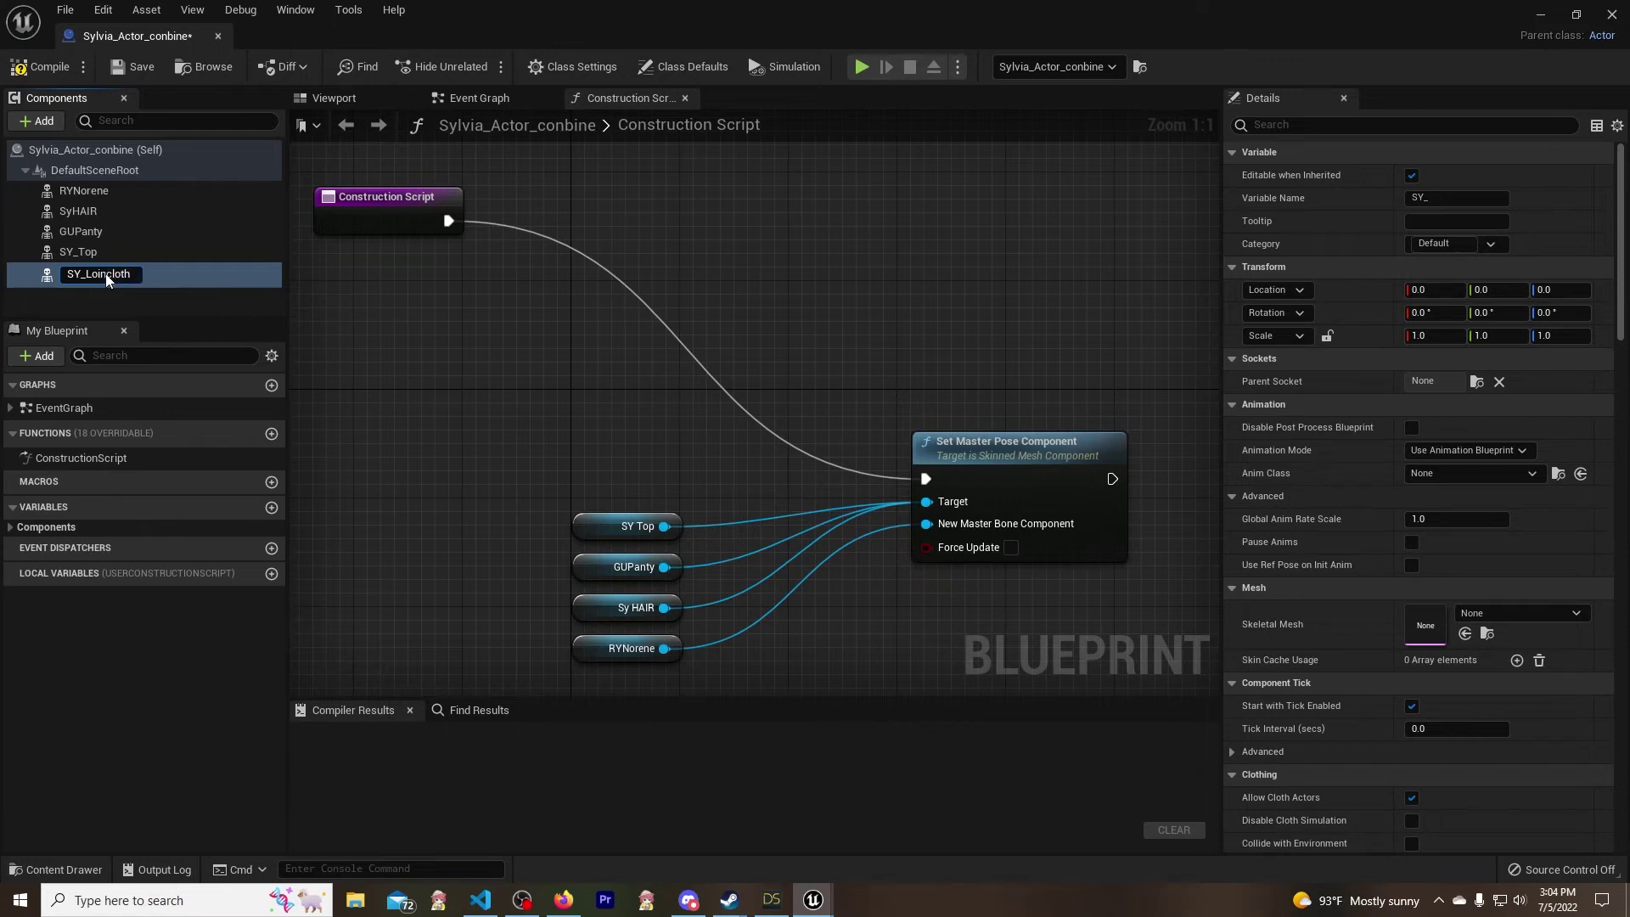
key(Return)
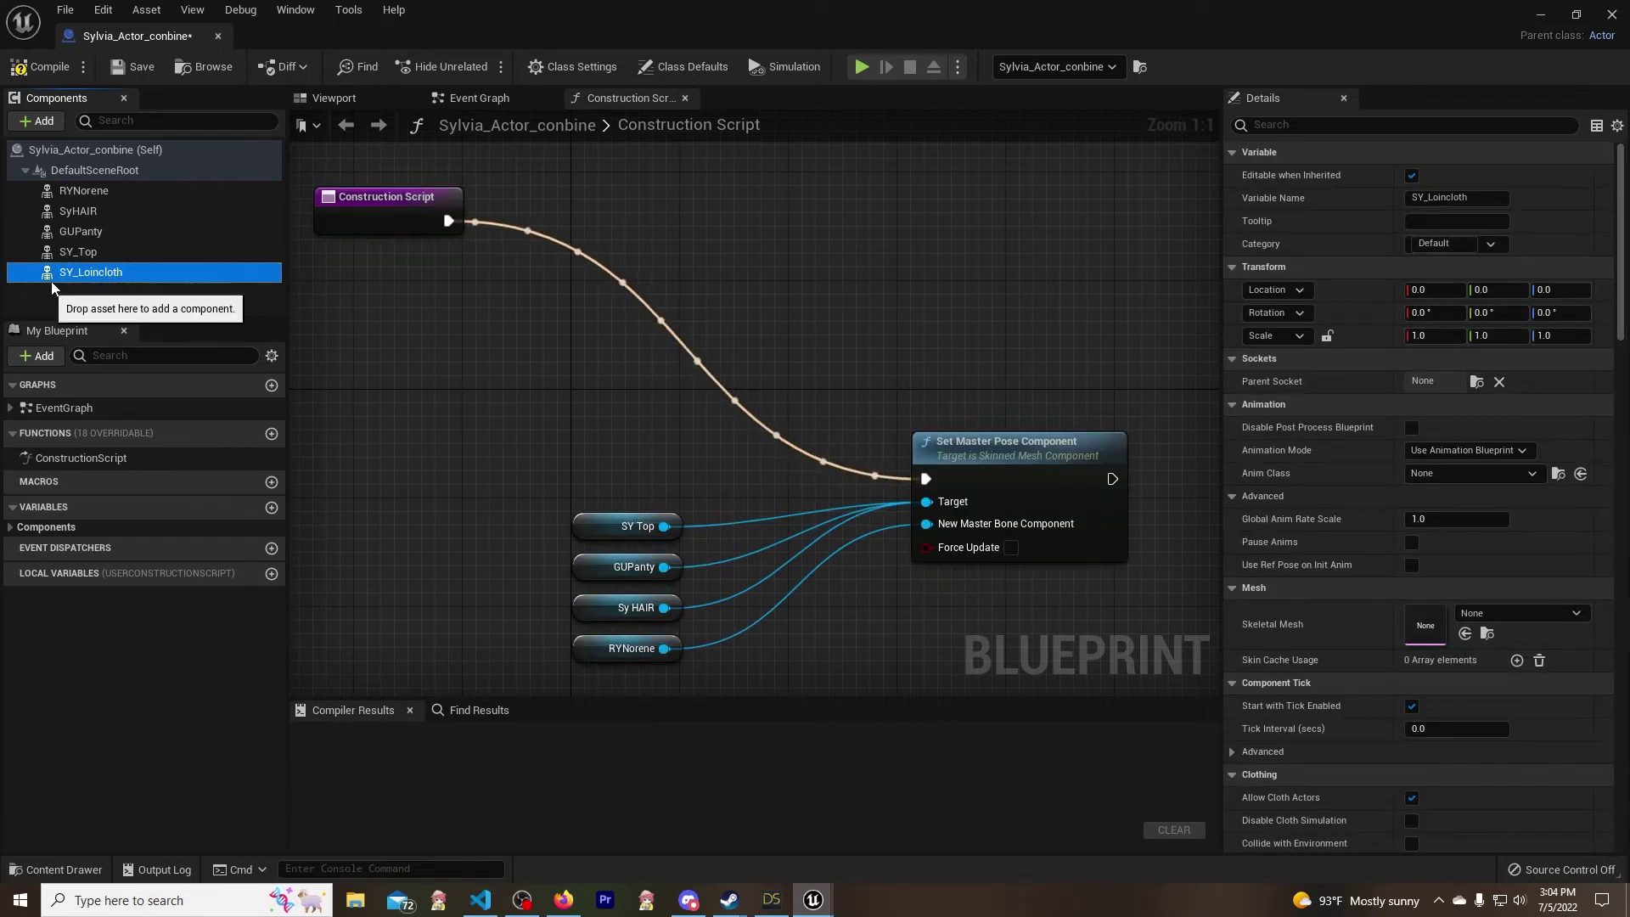
drag(58, 273, 929, 506)
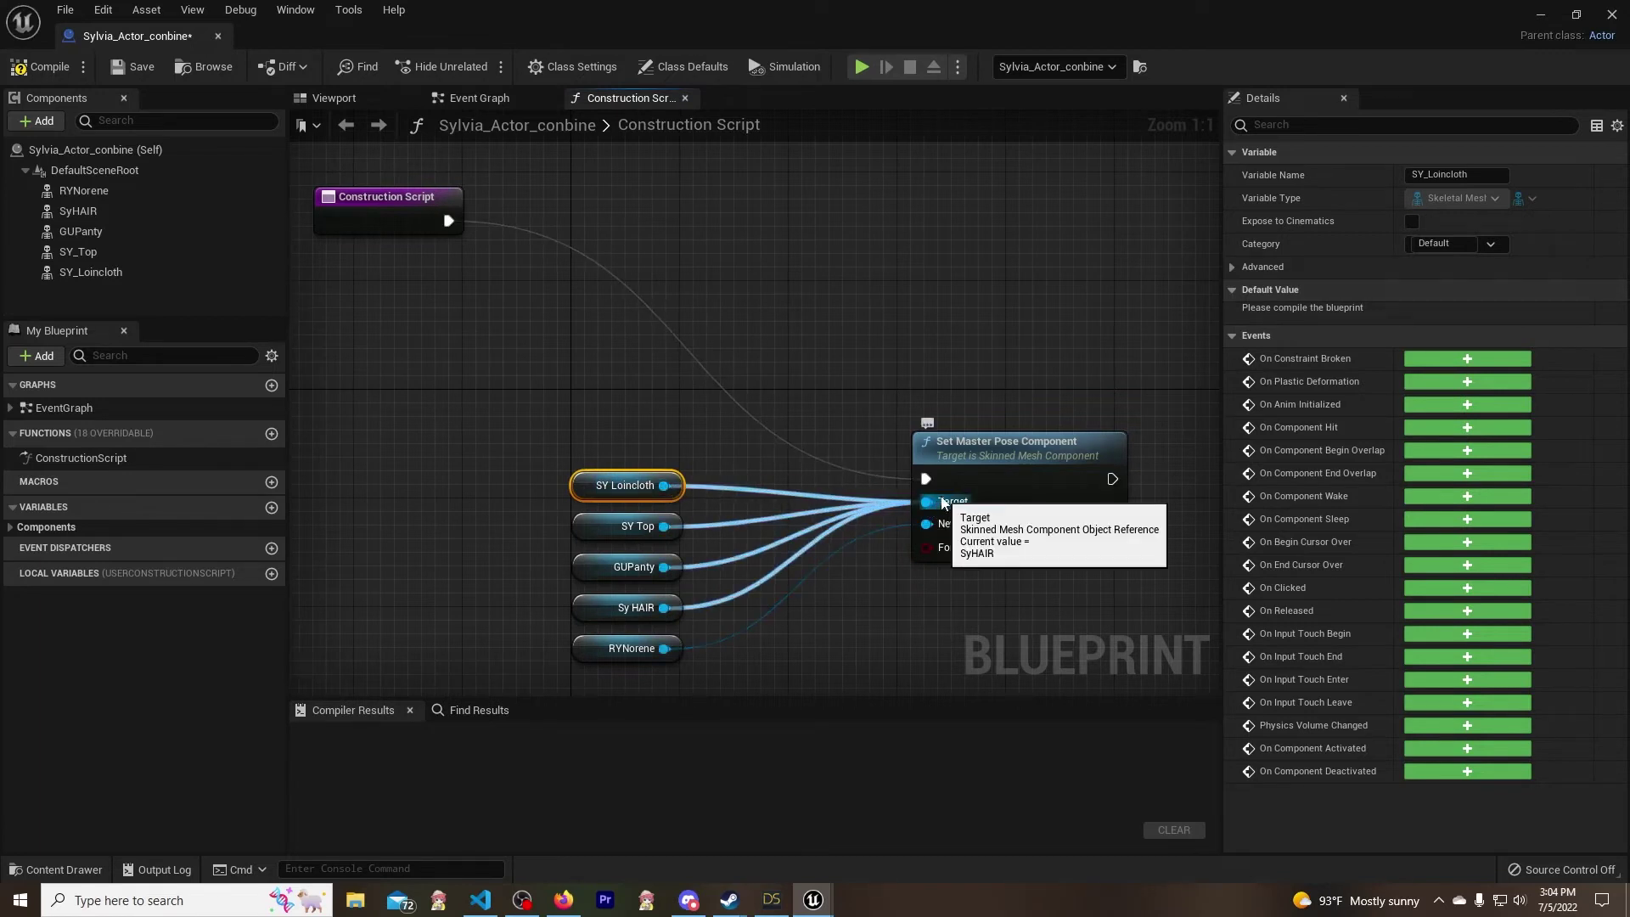
- Set the SY_Loincloth component's Skeletal Mesh to the SY_Loincloth asset from the clothing folder
click(85, 272)
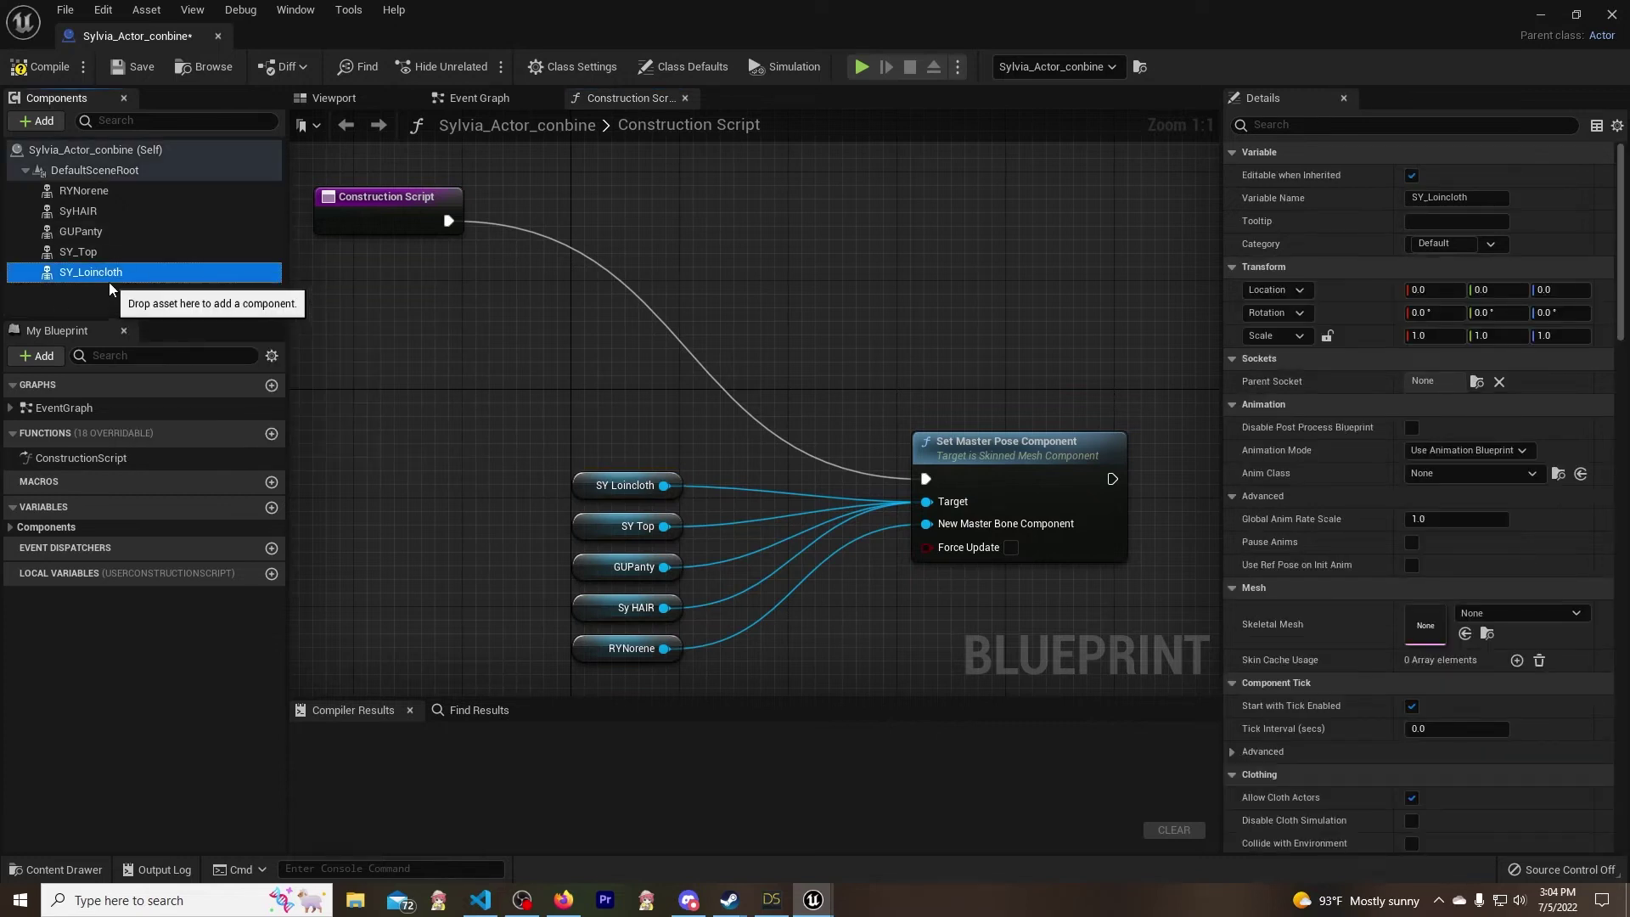
click(83, 871)
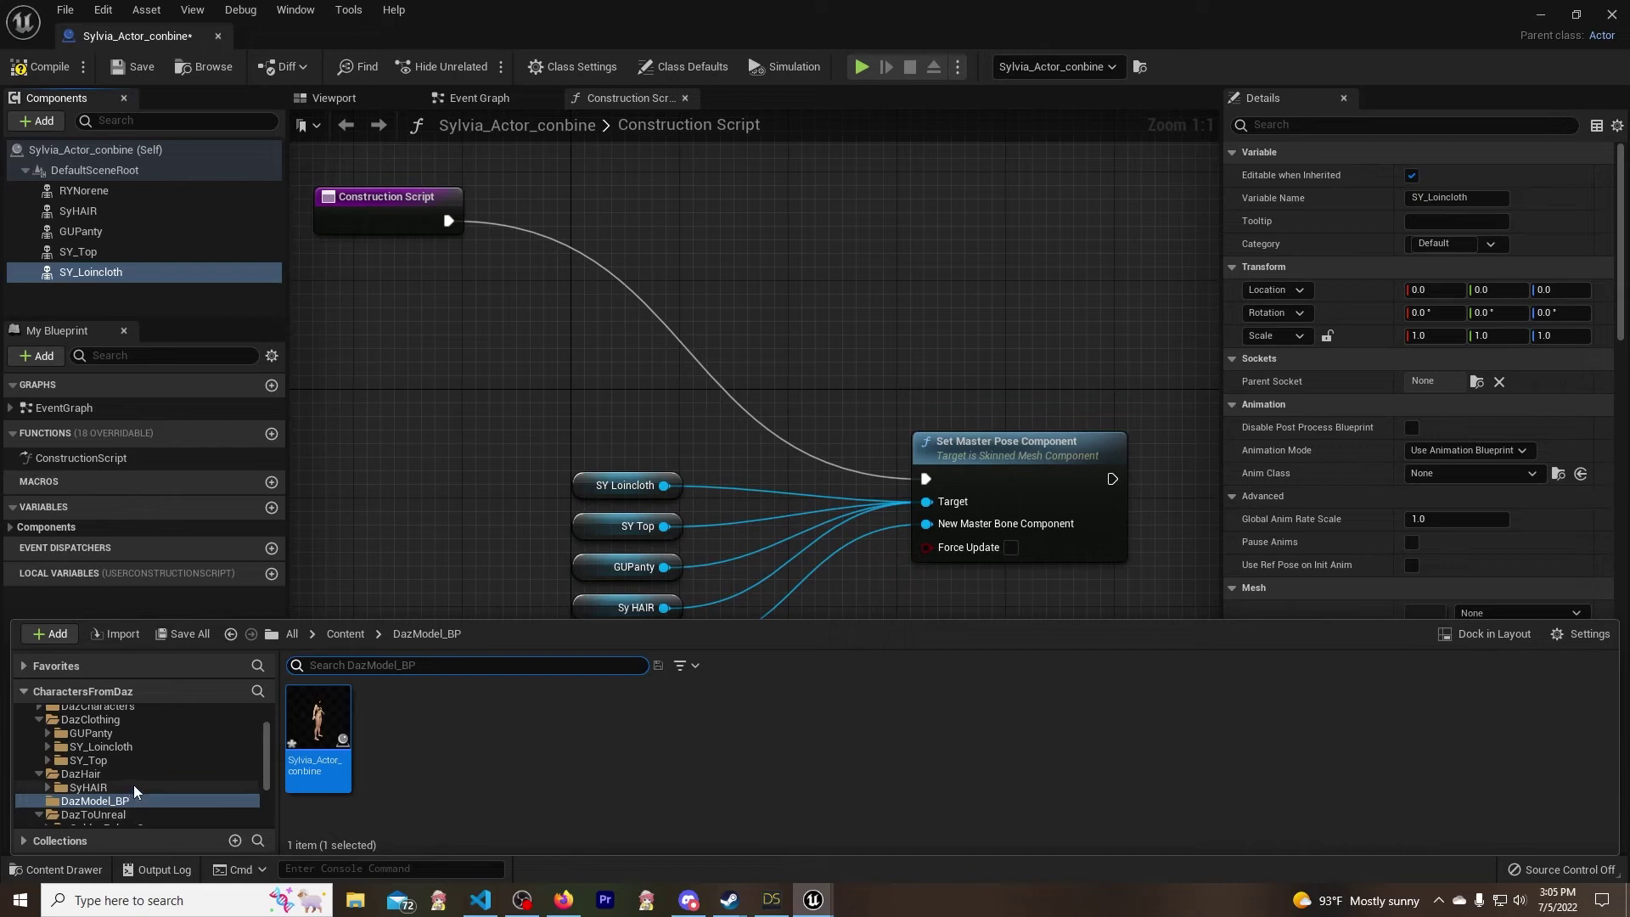
scroll(134, 784, down, 1)
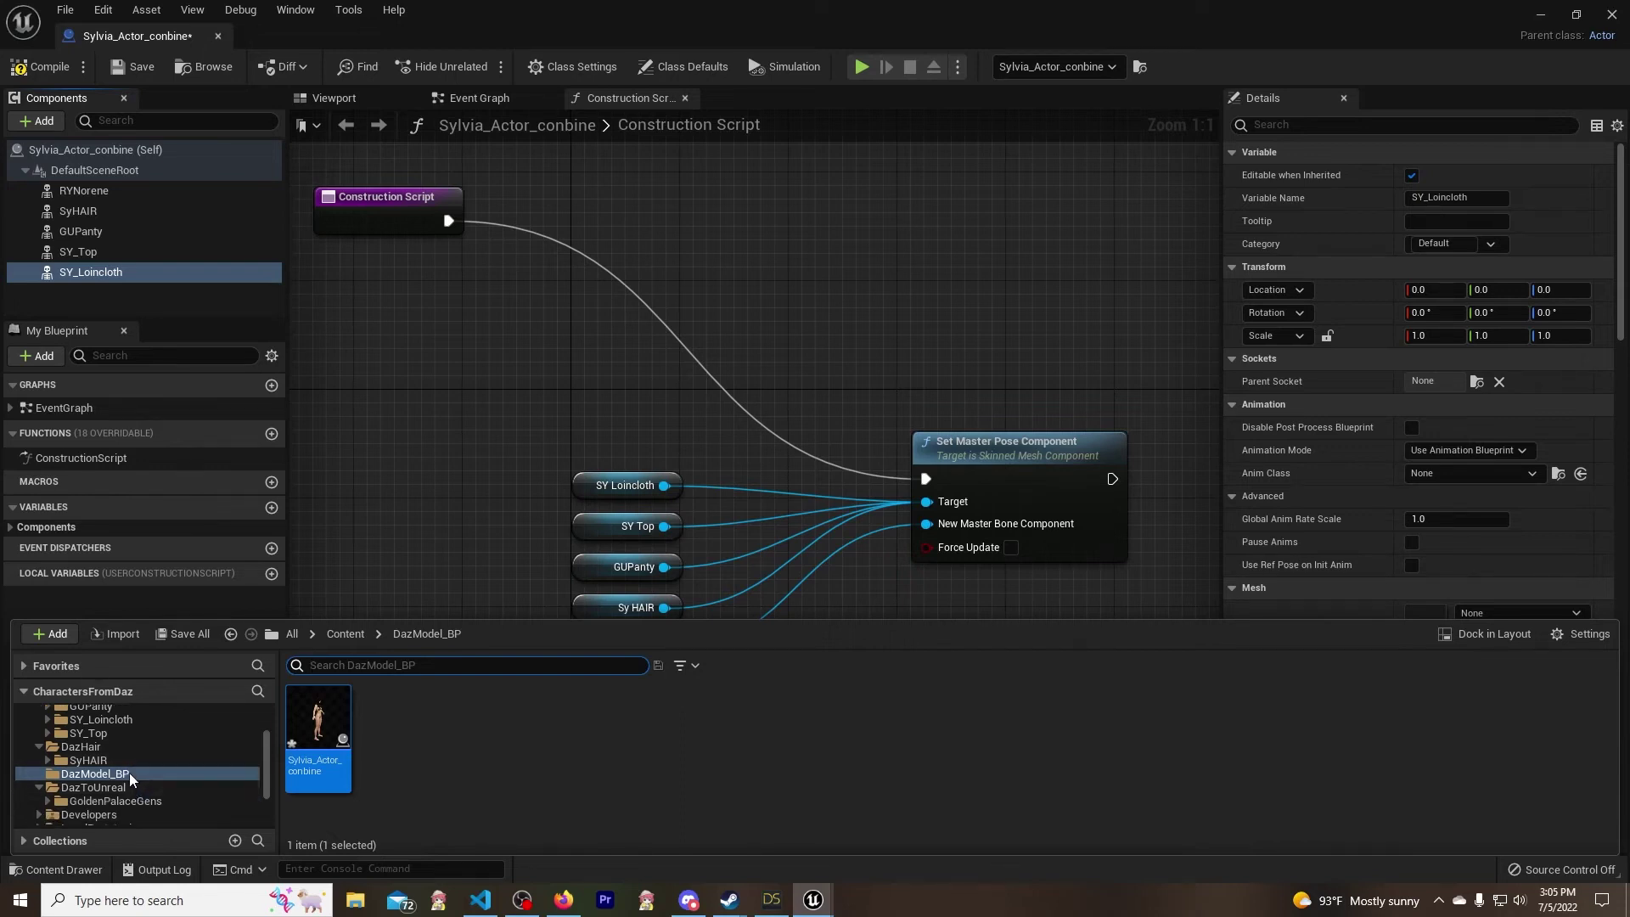
scroll(129, 772, up, 1)
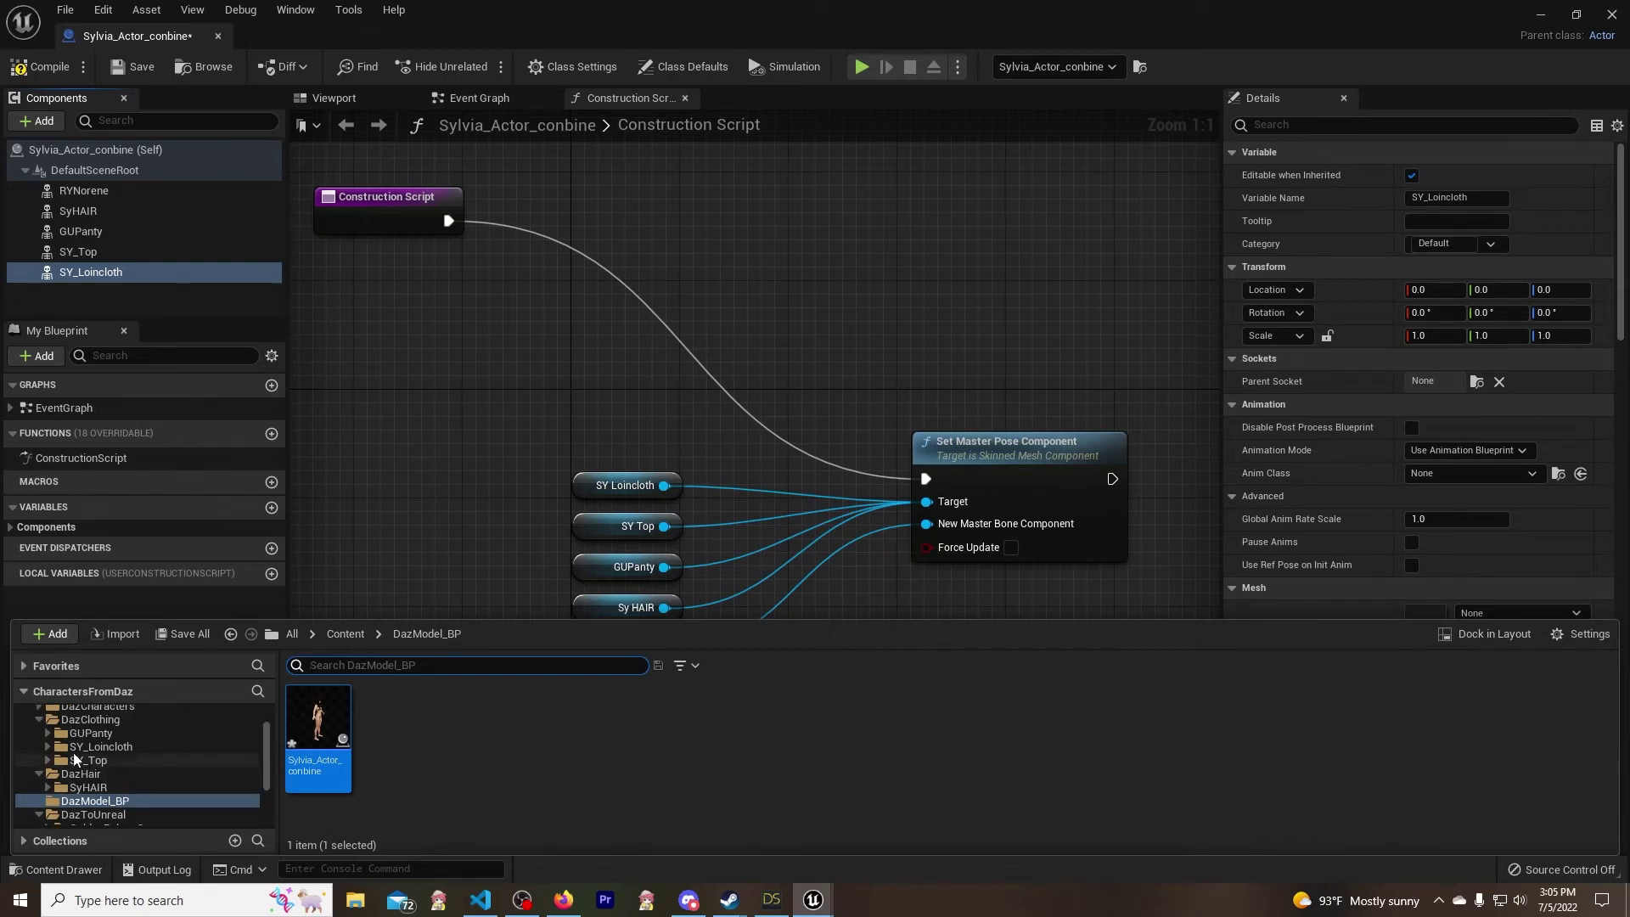
click(48, 746)
click(100, 746)
scroll(1443, 462, down, 3)
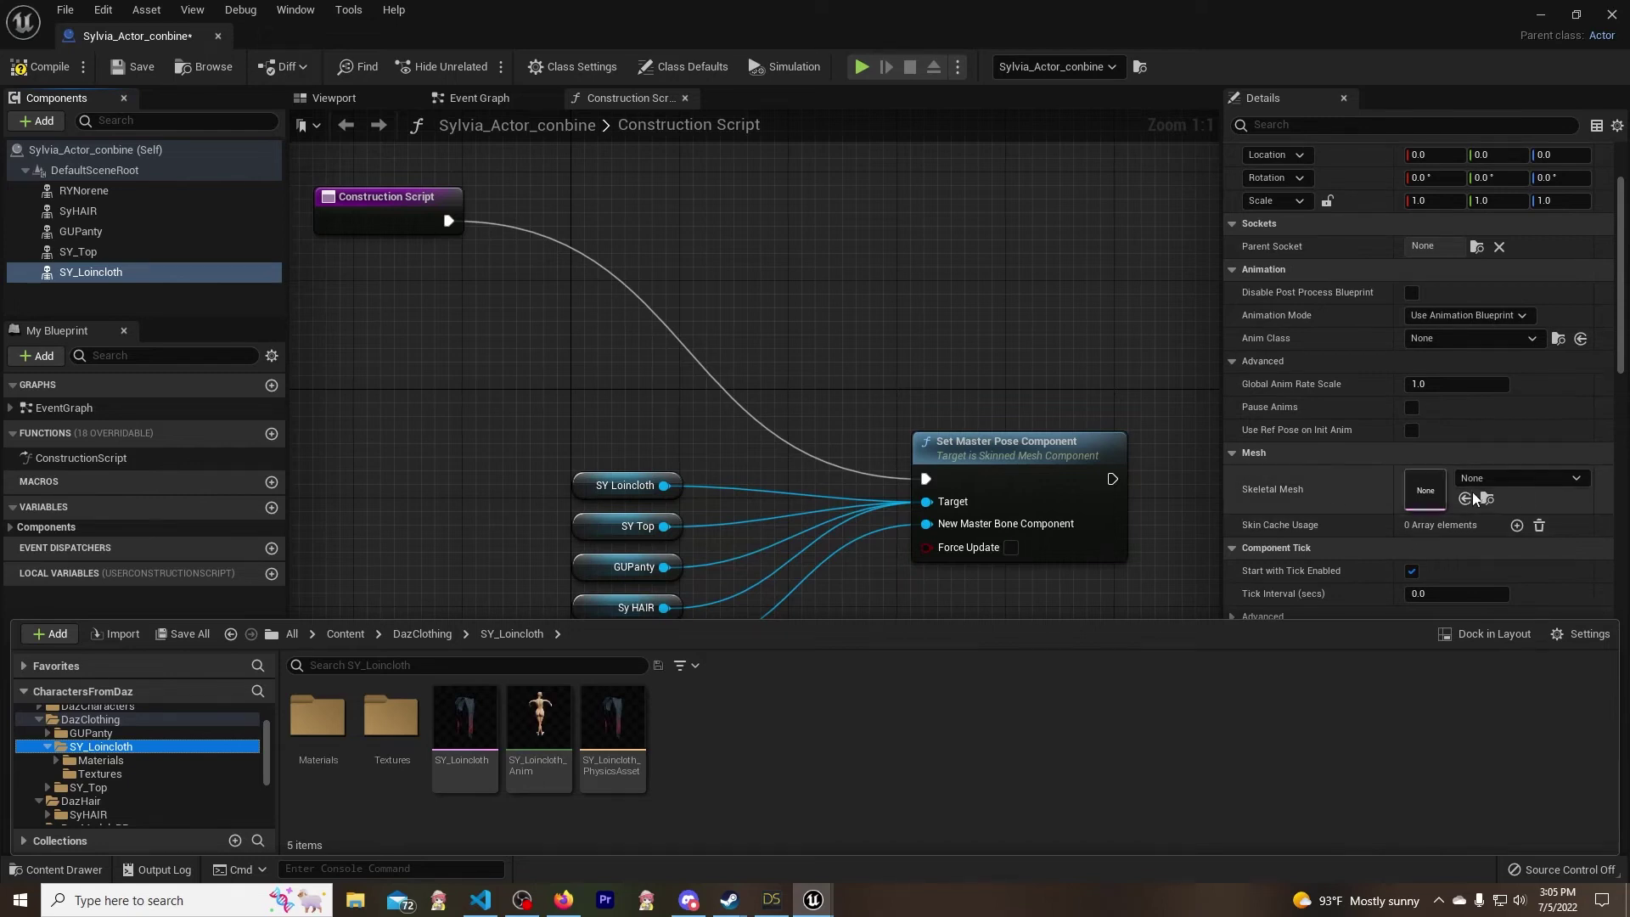
drag(464, 730, 1435, 497)
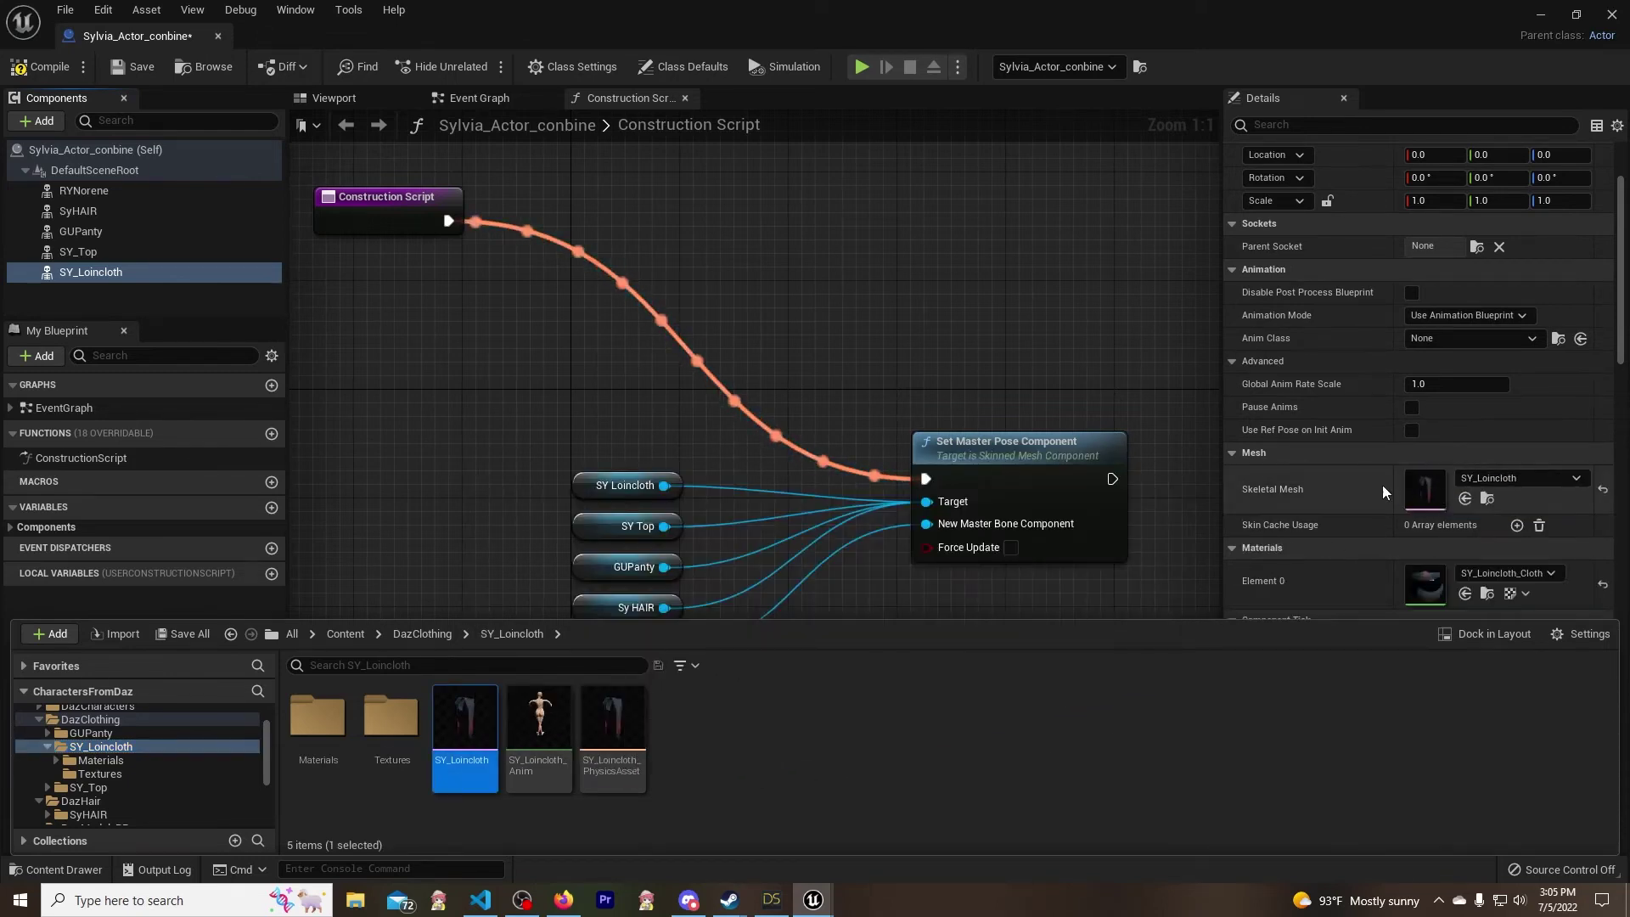
- Compile Sylvia_Actor_conbine, move the Construction Script node closer to the others, and save
click(36, 69)
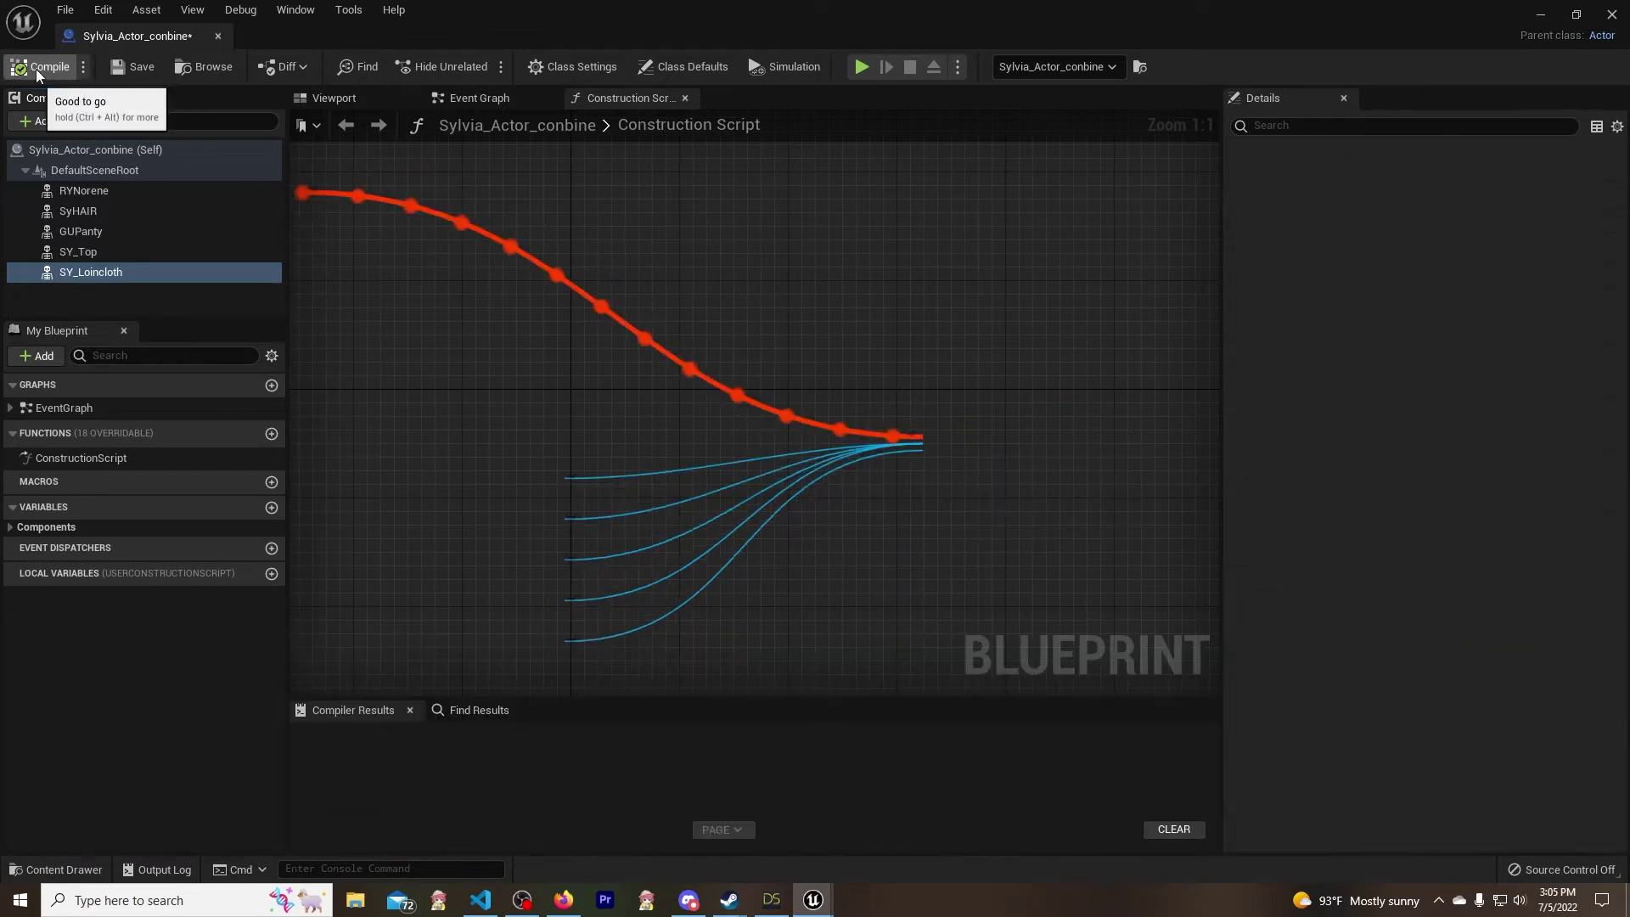
drag(380, 205, 632, 415)
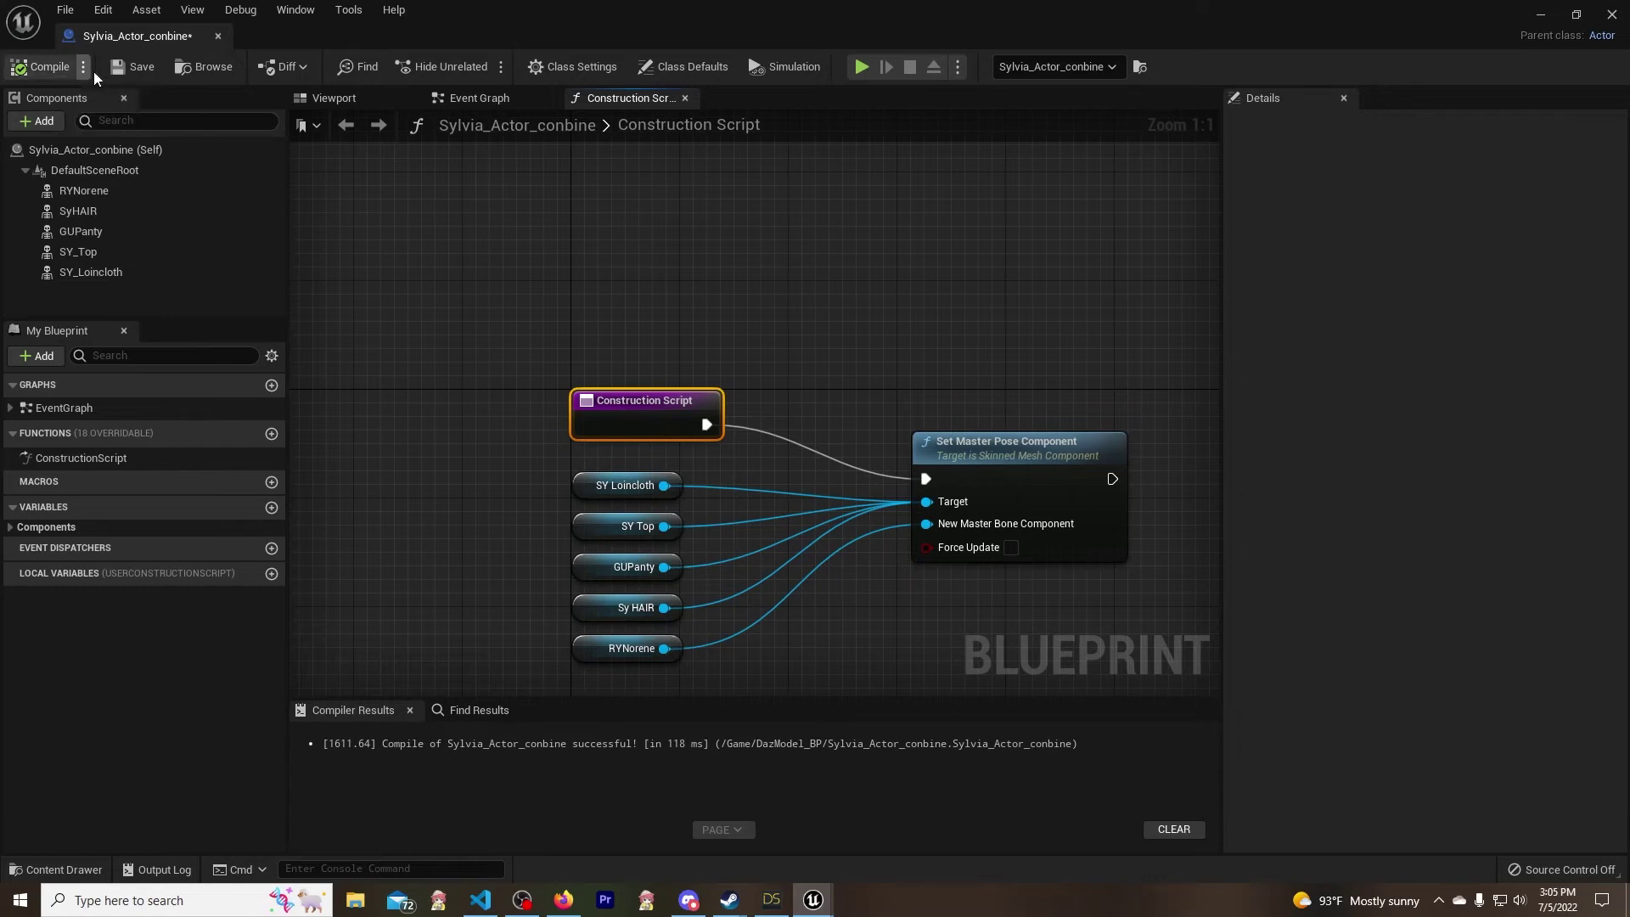
click(125, 67)
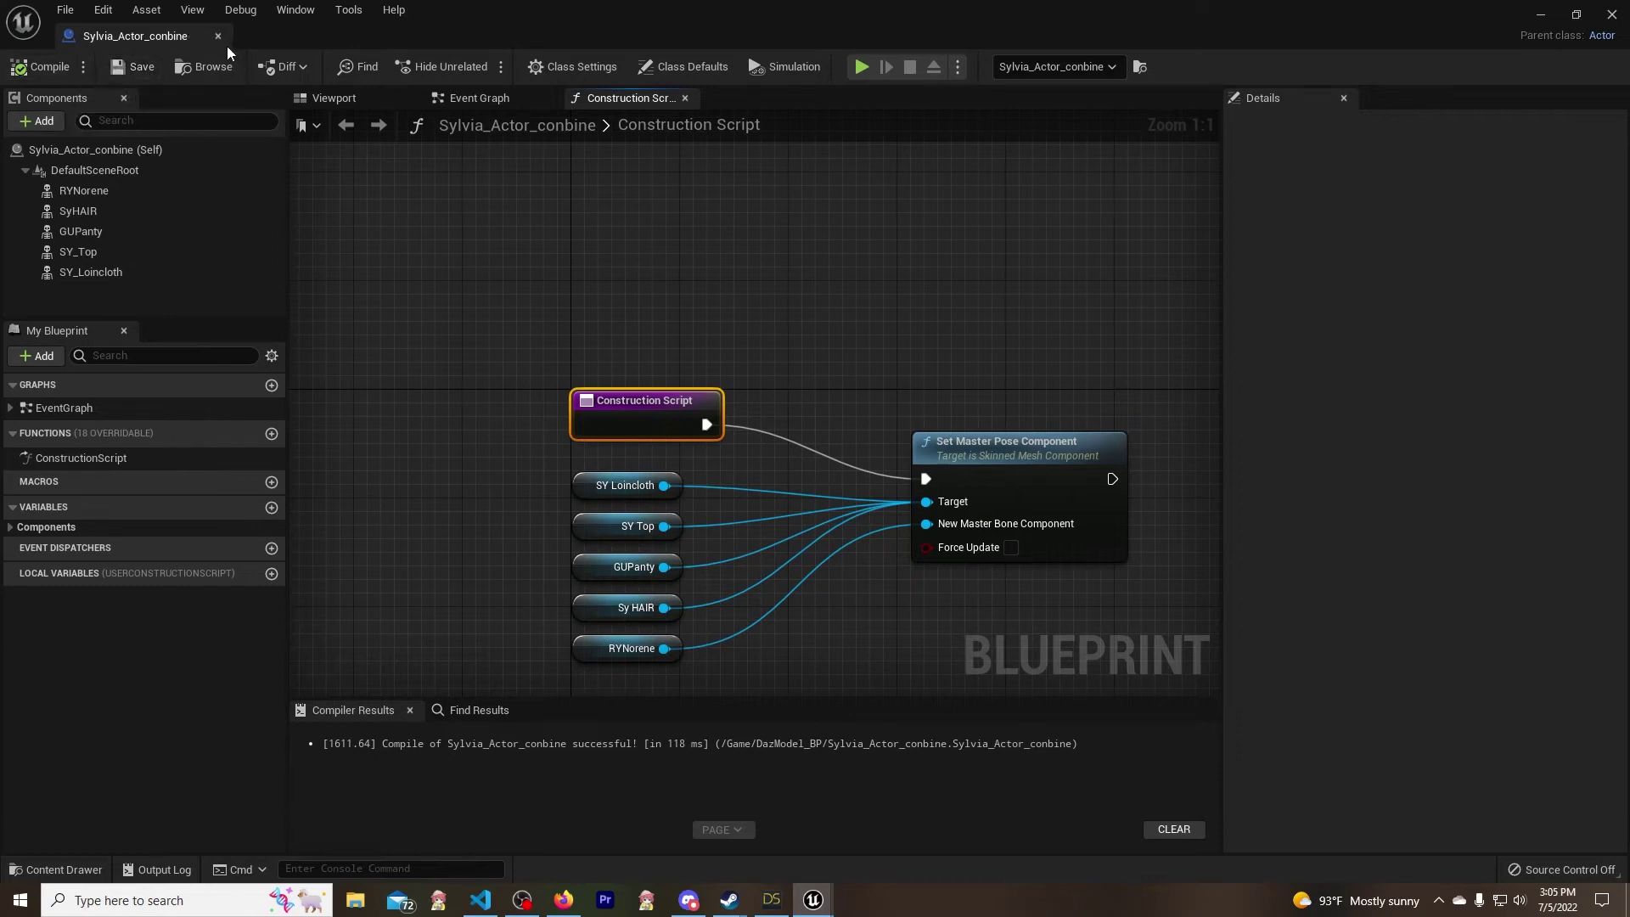
click(216, 34)
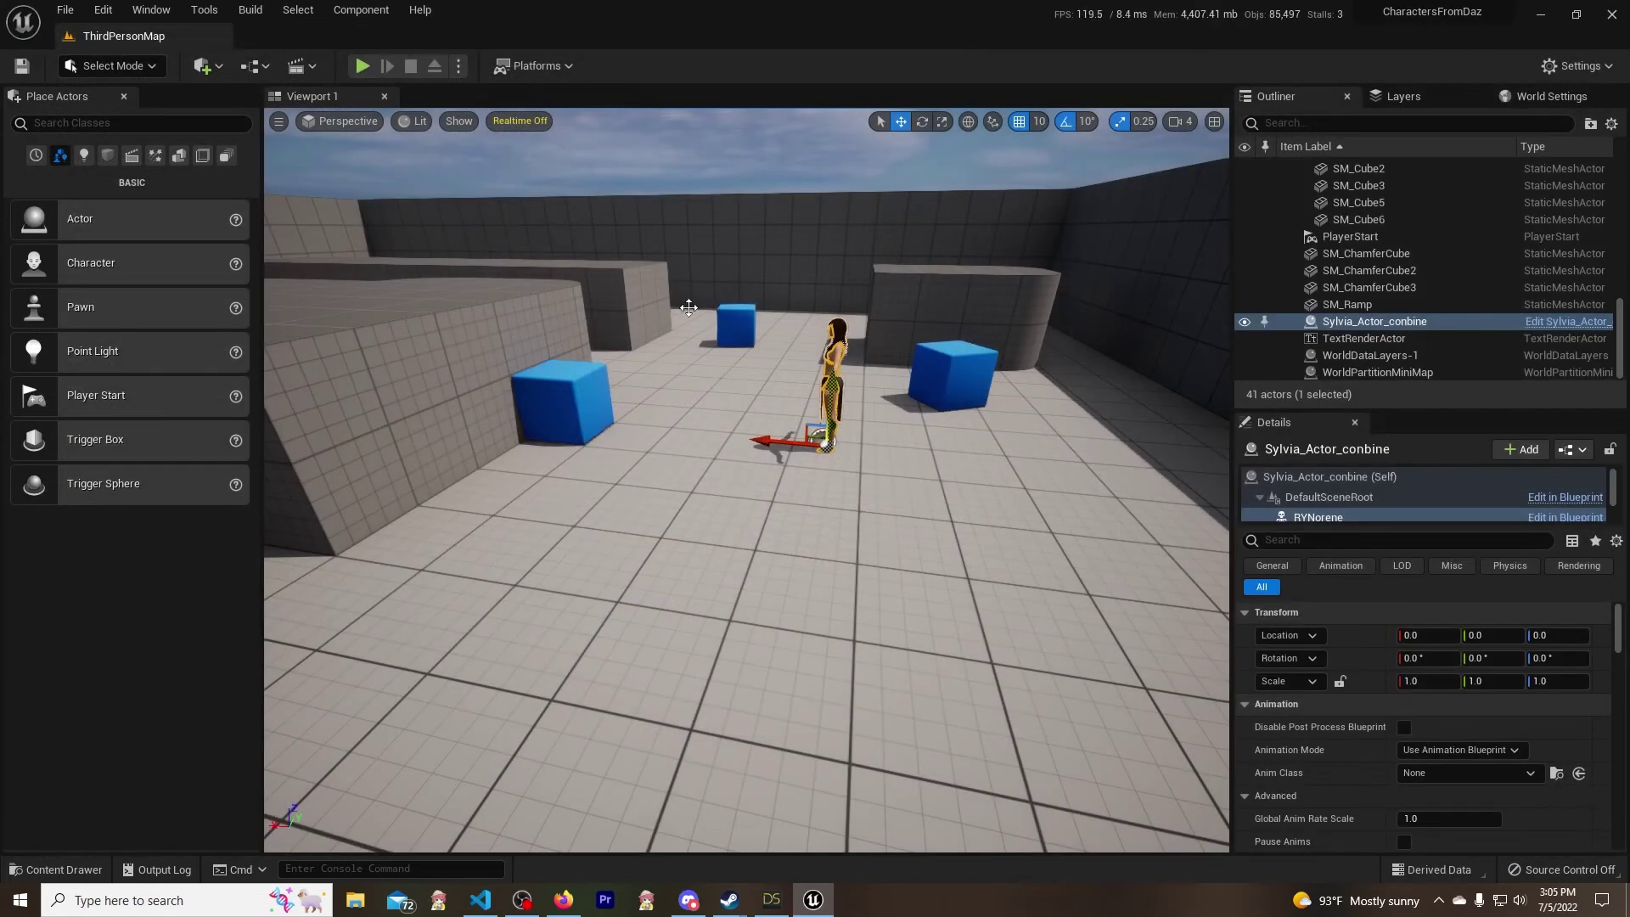
right_drag(688, 306, 629, 313)
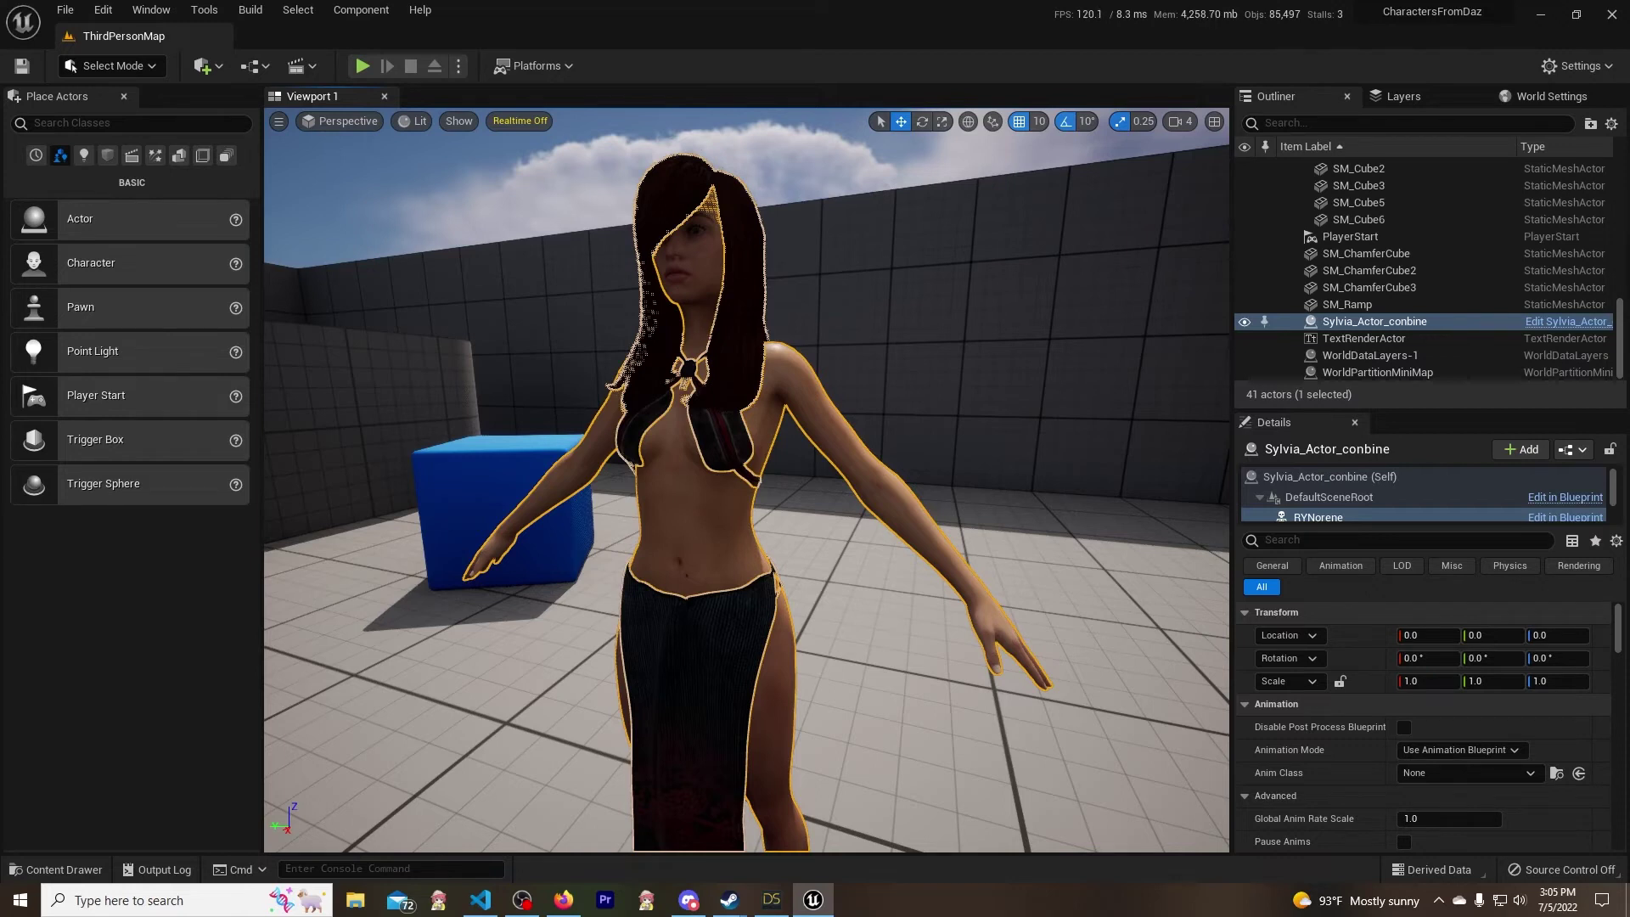
right_drag(629, 313, 628, 314)
- Open BP_ThirdPersonCharacter from the ThirdPerson > Blueprints folder in the Content Drawer
click(55, 869)
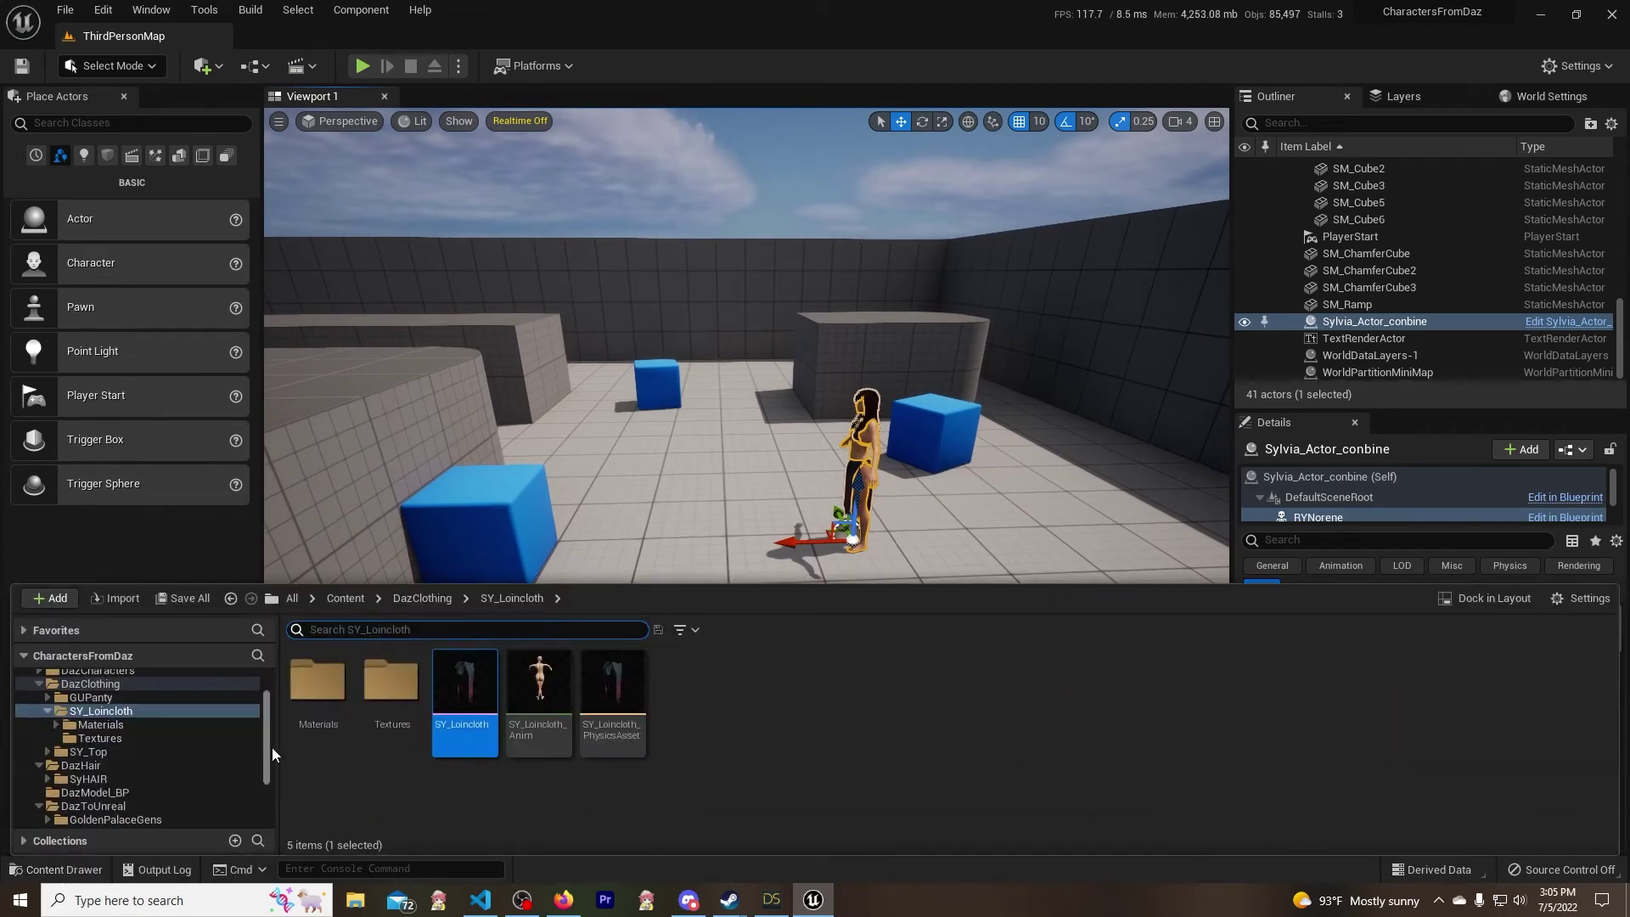
scroll(140, 757, down, 3)
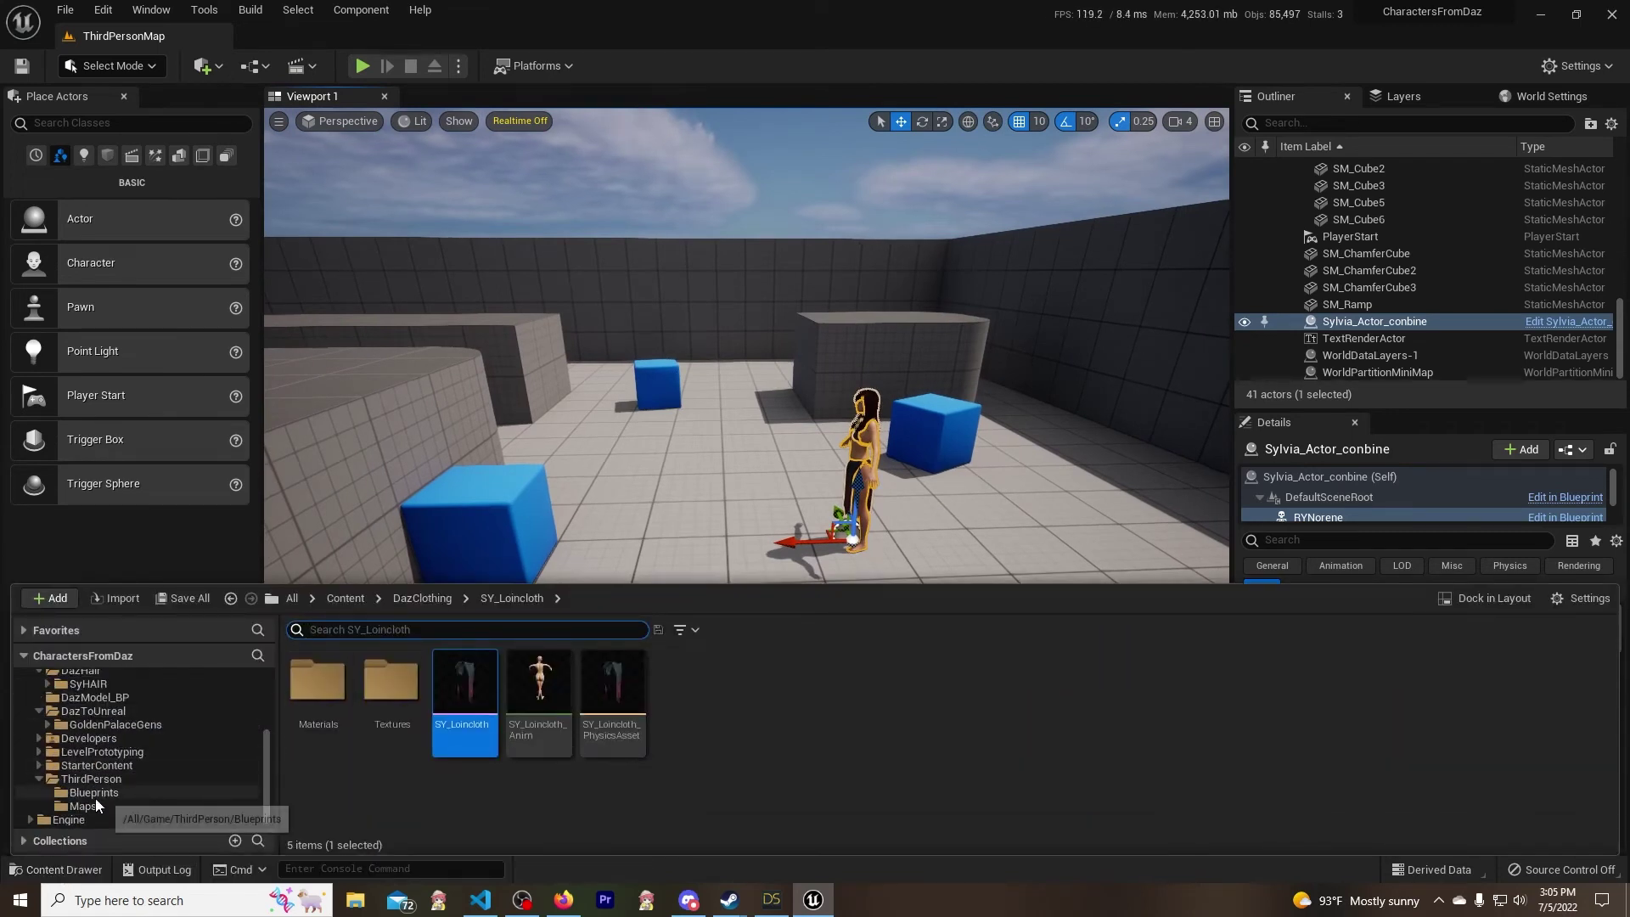
click(95, 793)
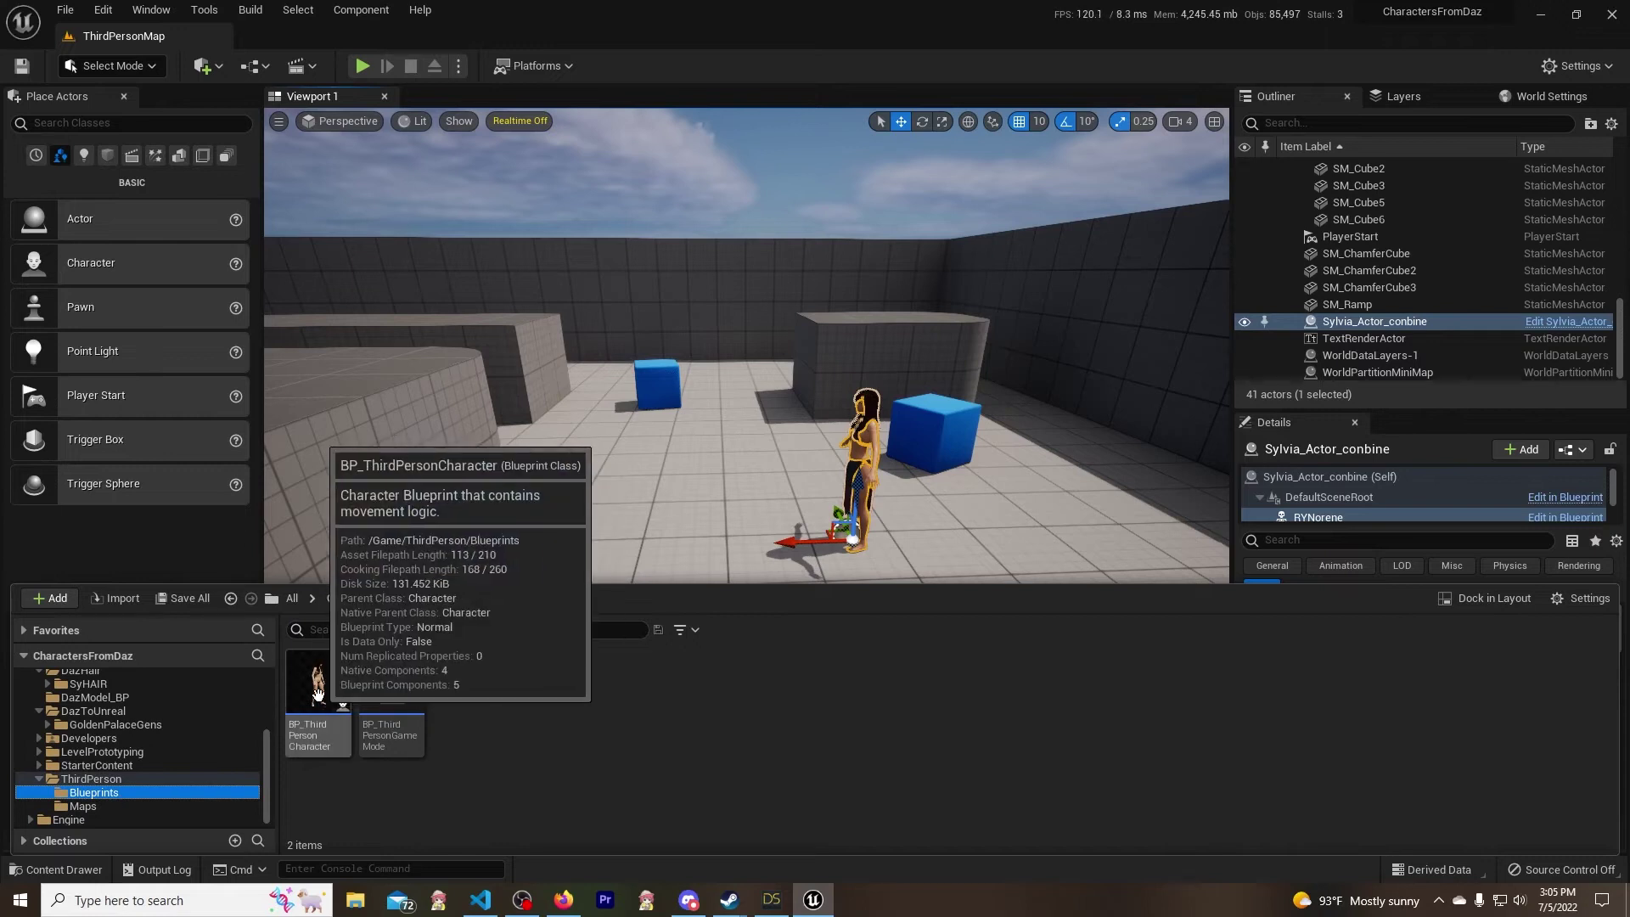
double_click(308, 689)
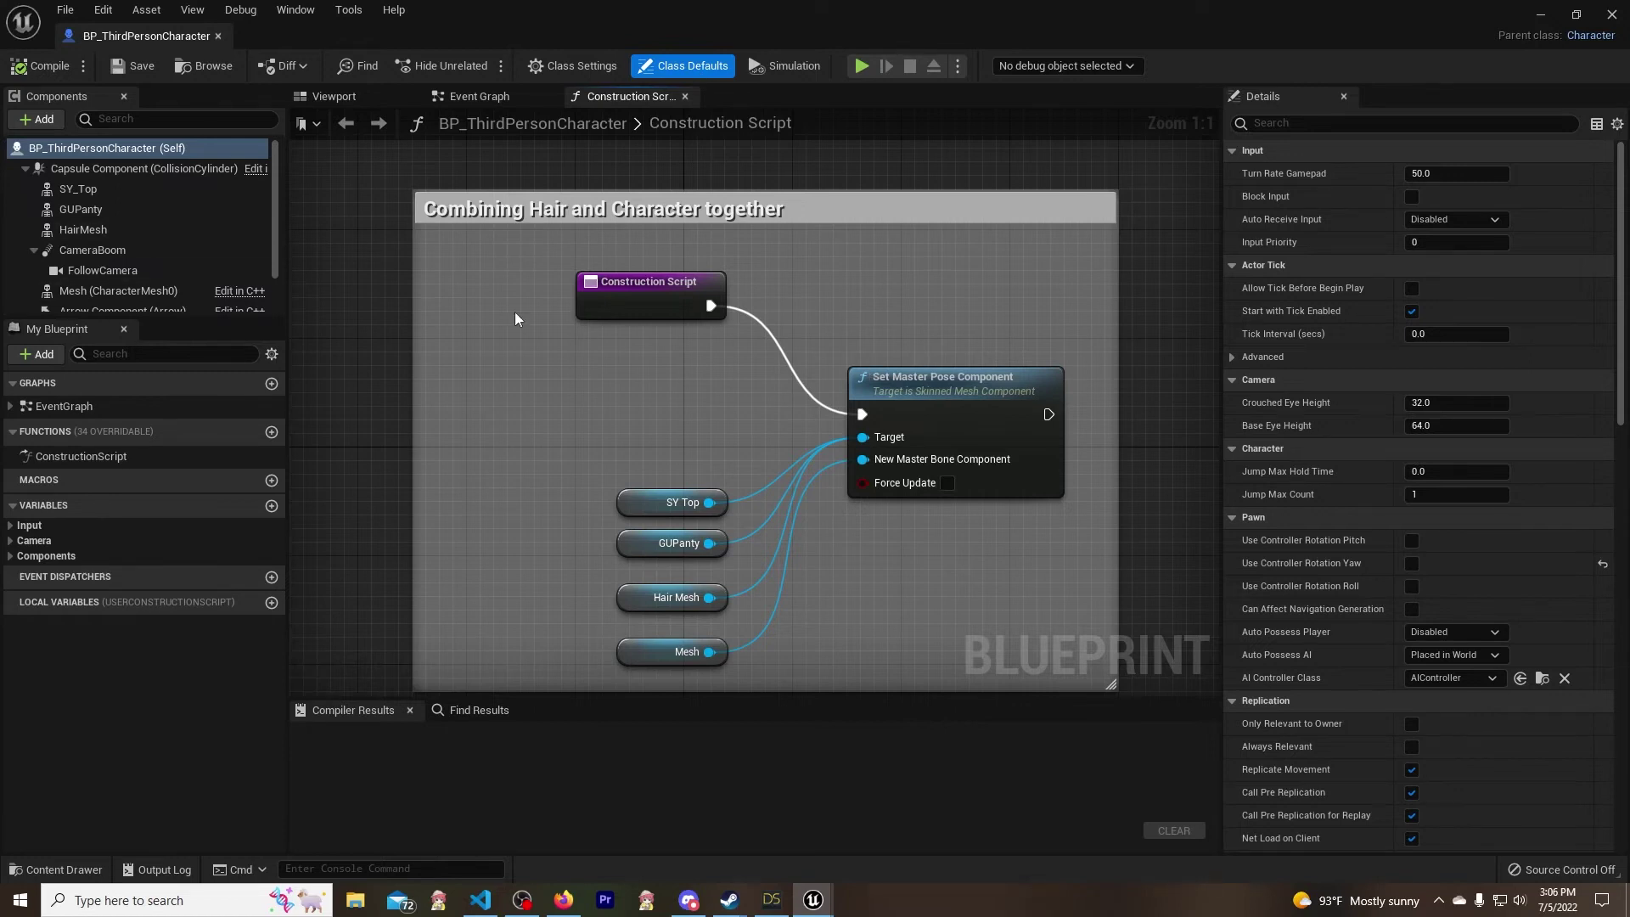
- Add a Skeletal Mesh component named SY_Loincloth to the character blueprint
click(49, 119)
click(67, 274)
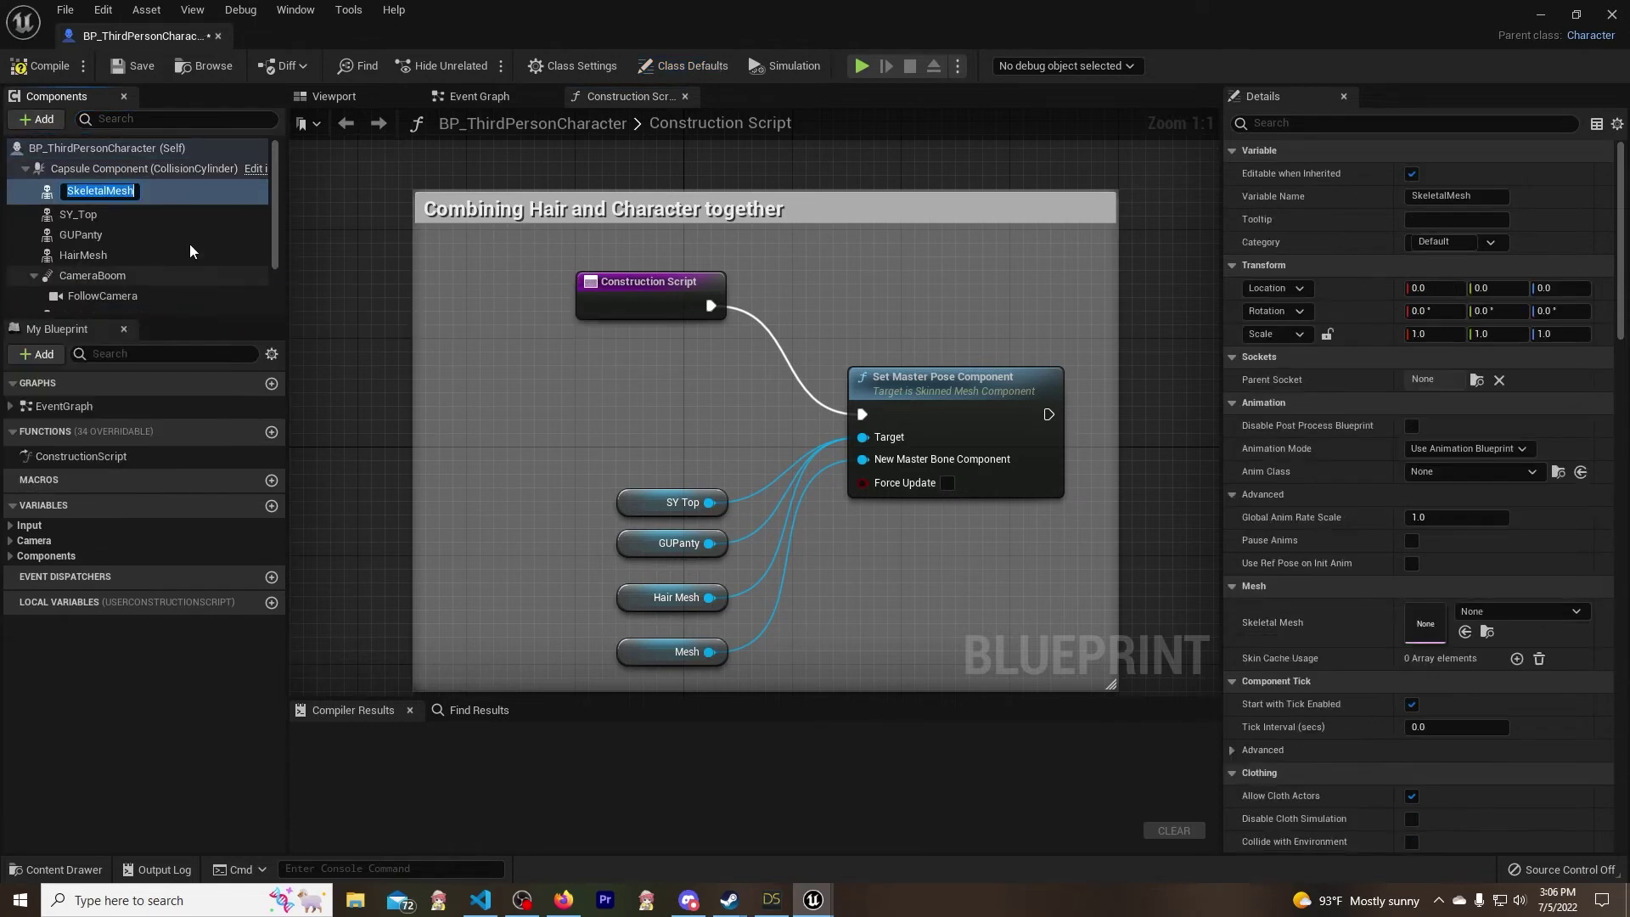
text(SY_L)
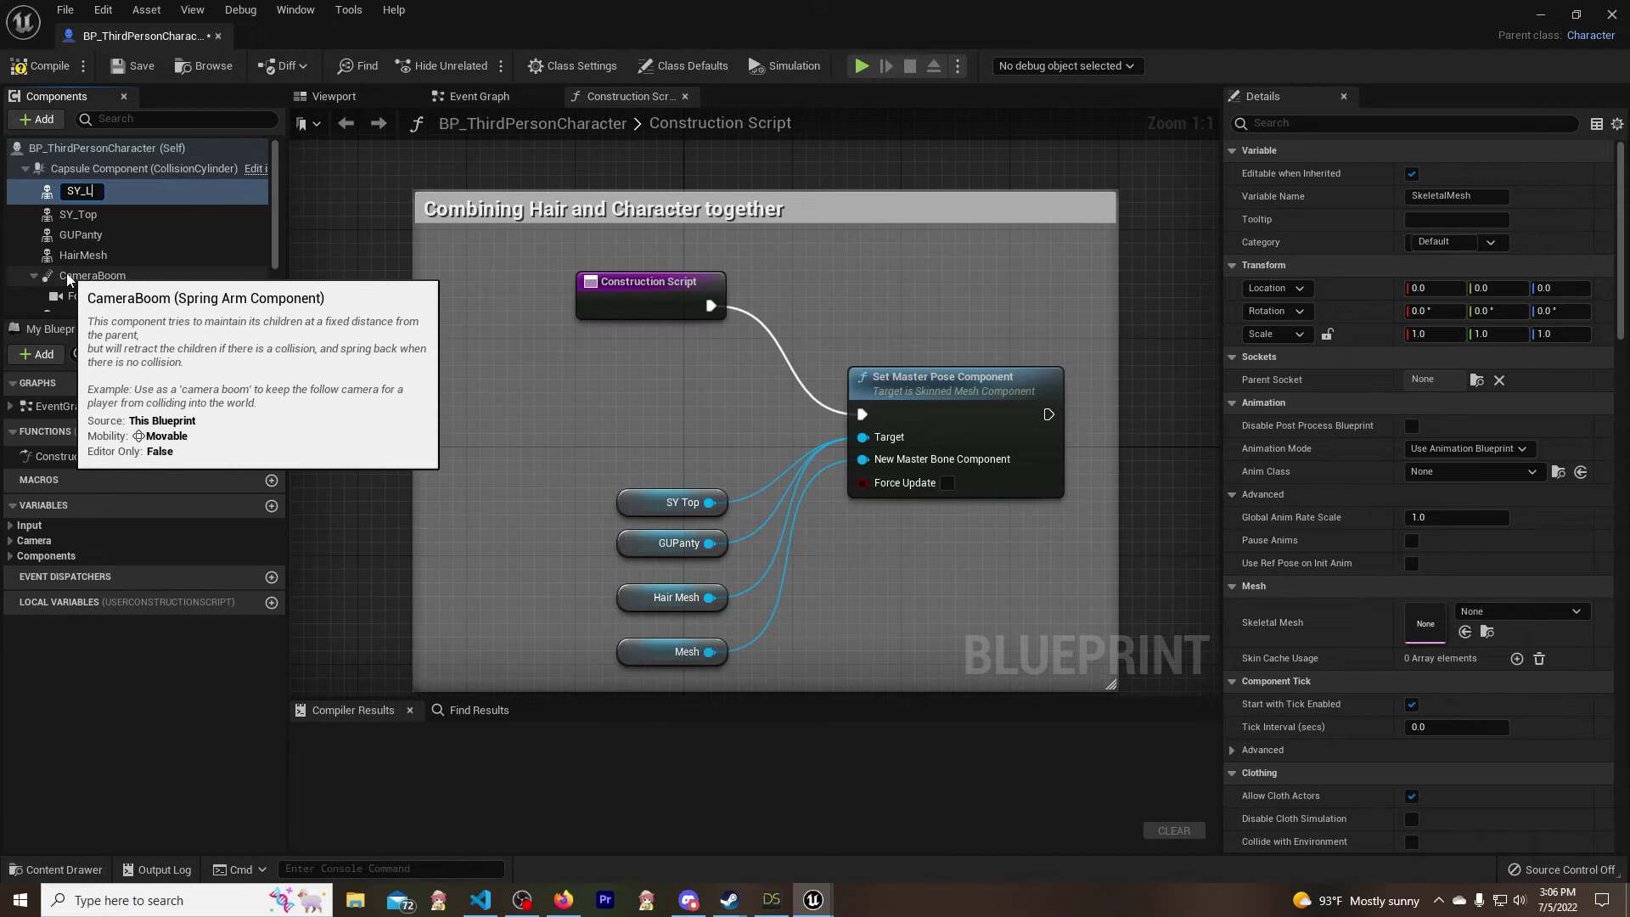
text(oincloth)
key(Return)
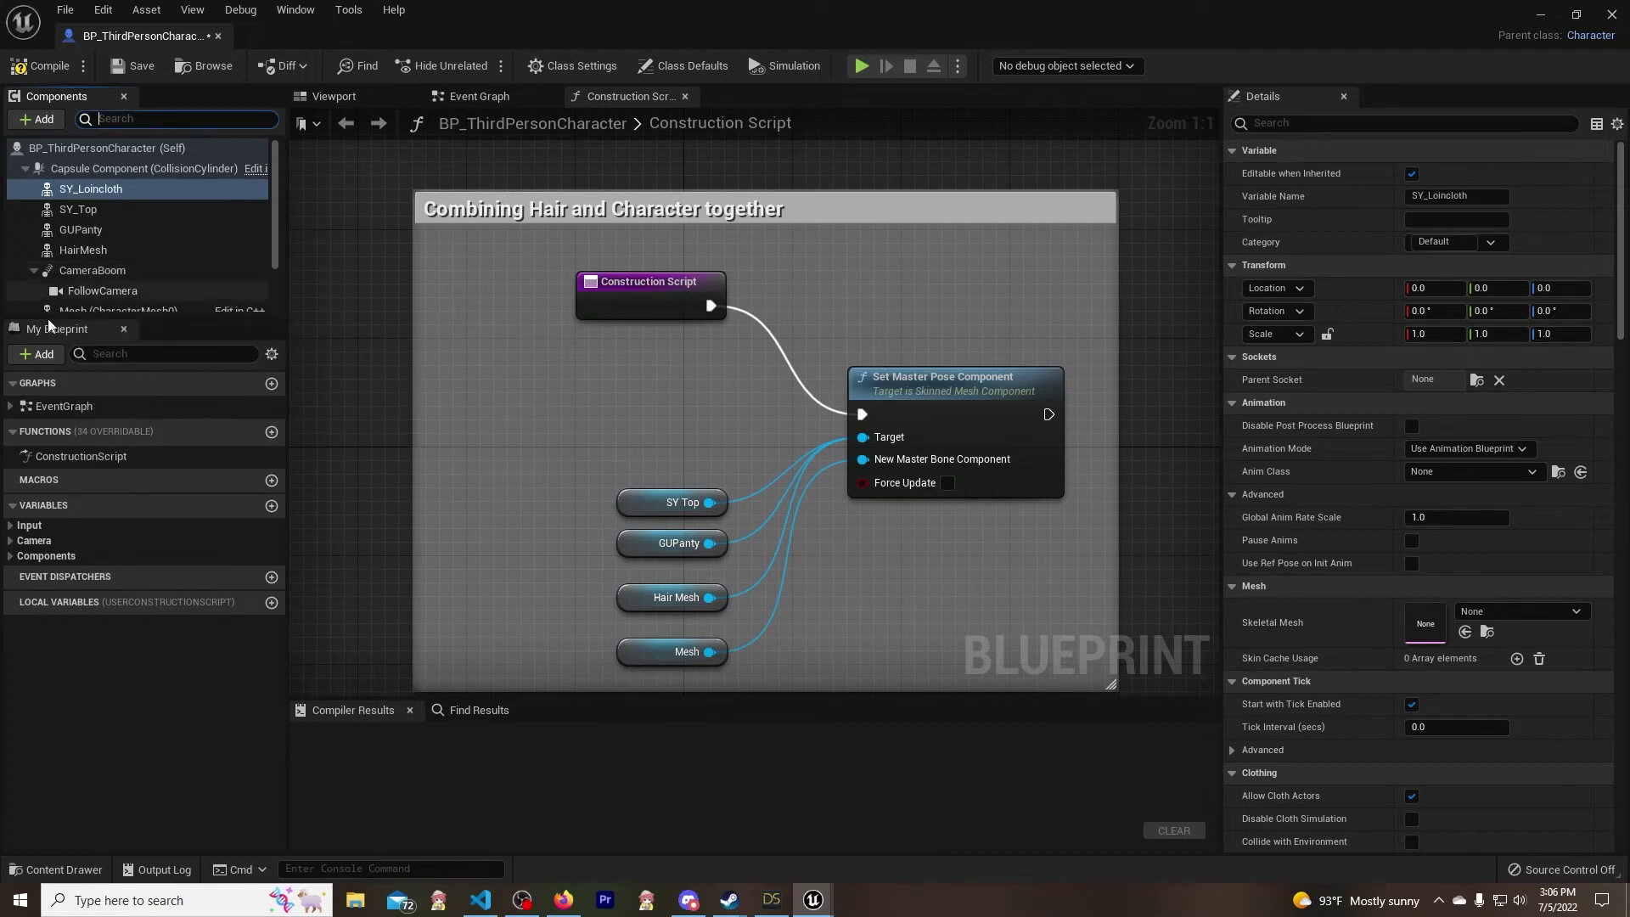
- Assign the SY_Loincloth mesh asset from the Content Drawer to the new component
click(56, 870)
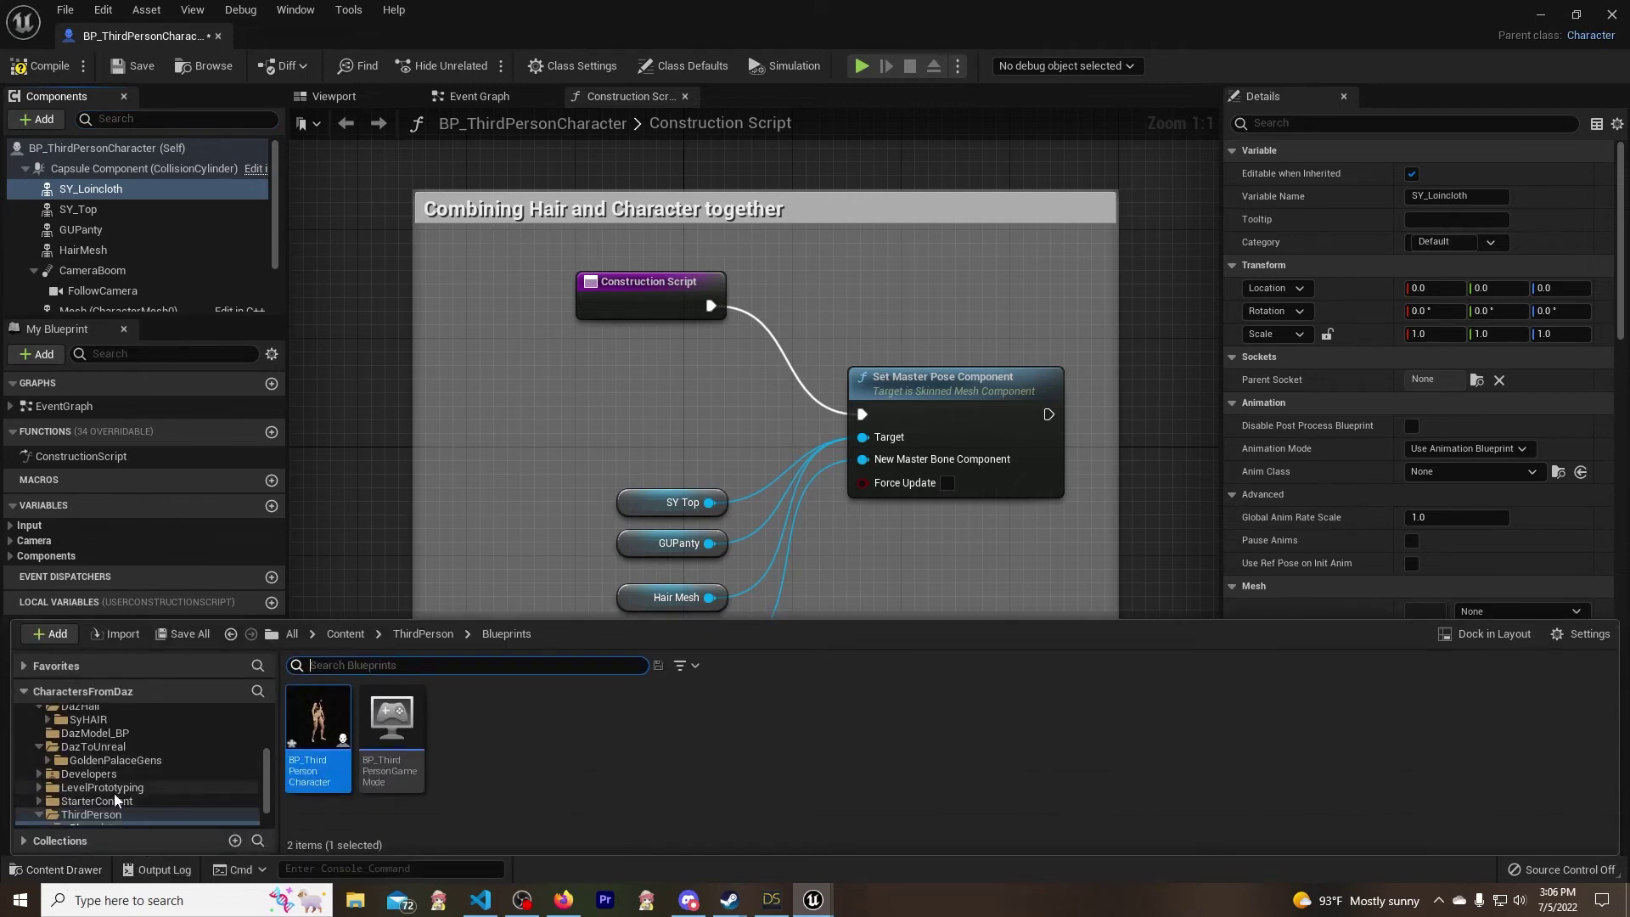
scroll(114, 791, up, 2)
click(101, 732)
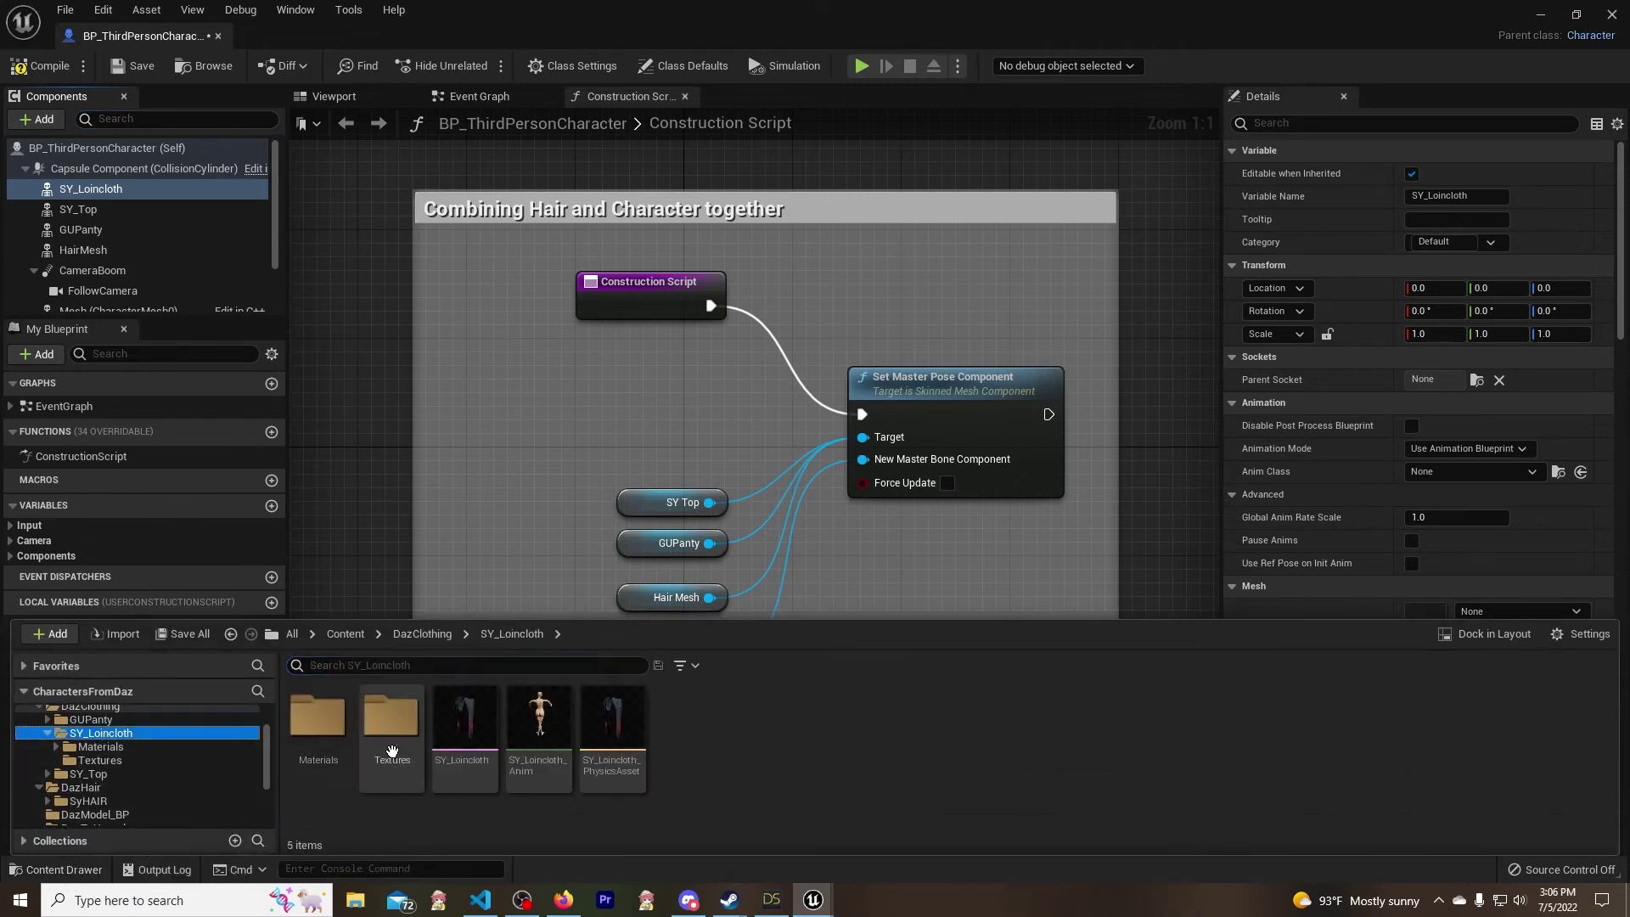
scroll(1484, 481, down, 3)
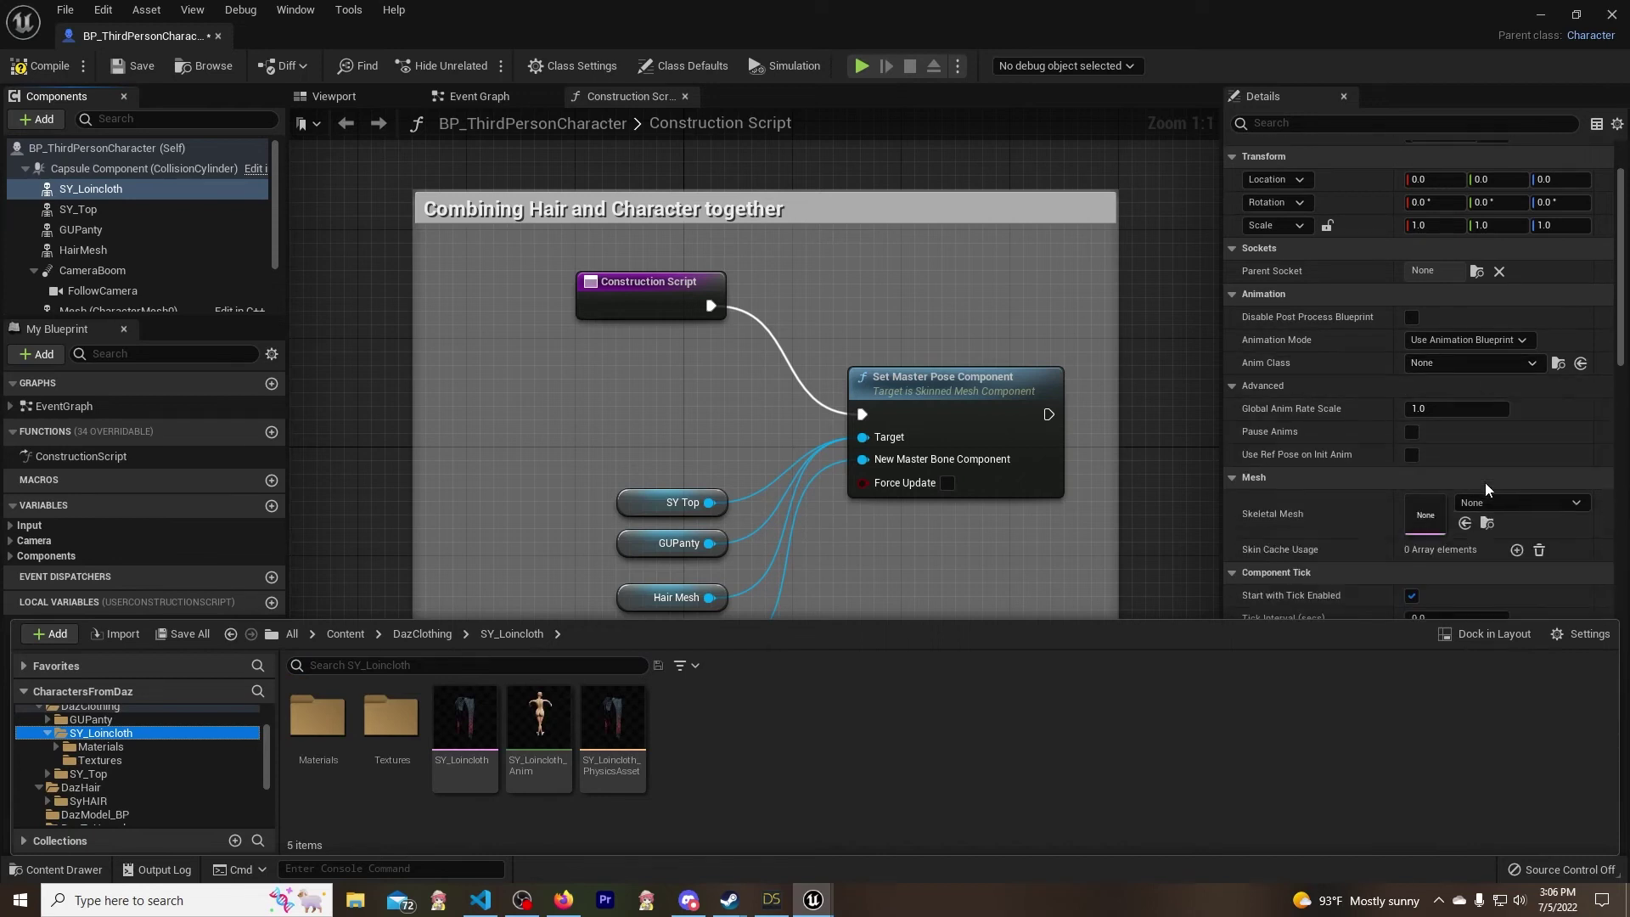
drag(465, 734, 1430, 513)
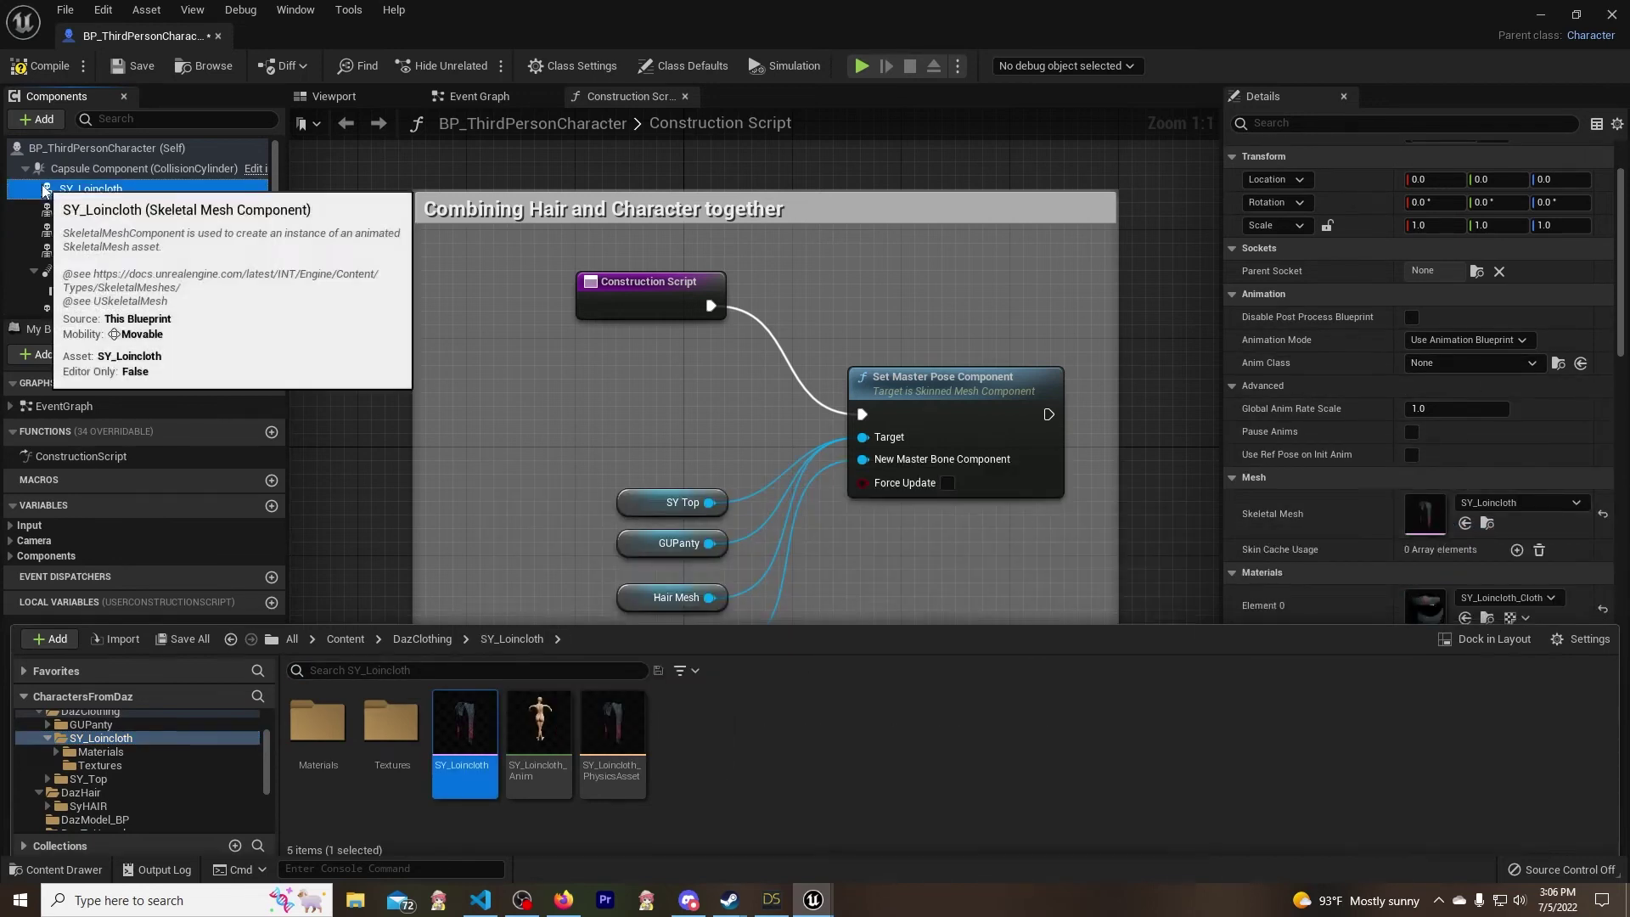
- Wire a SY_Loincloth reference node into the graph, then compile, save and close the blueprint
drag(91, 189, 864, 438)
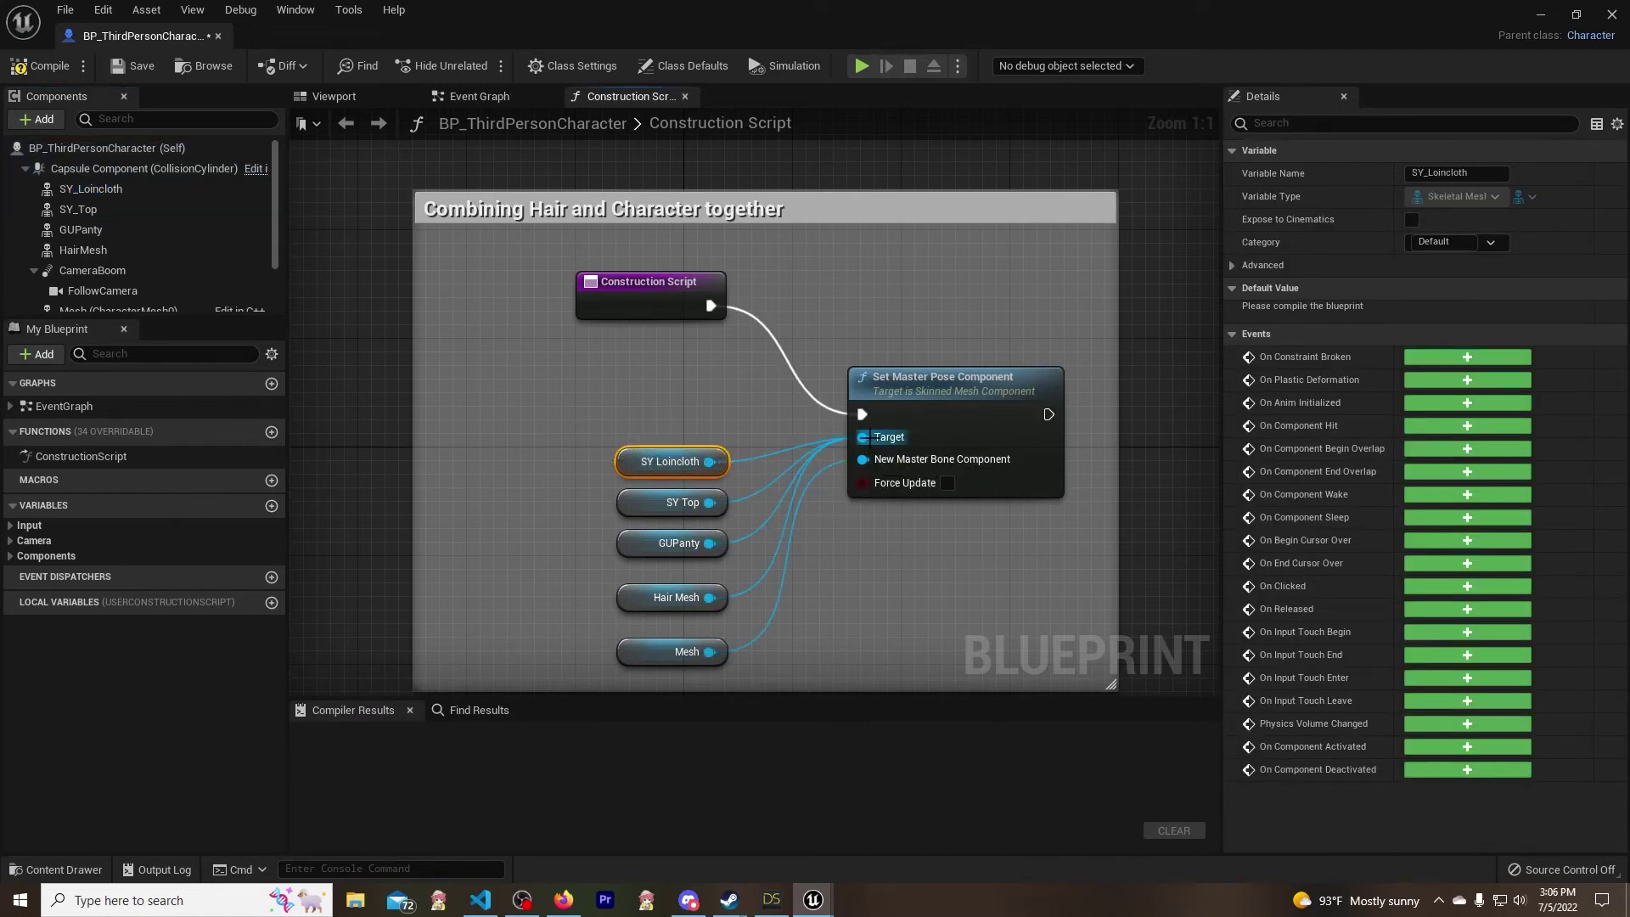
click(29, 71)
click(140, 67)
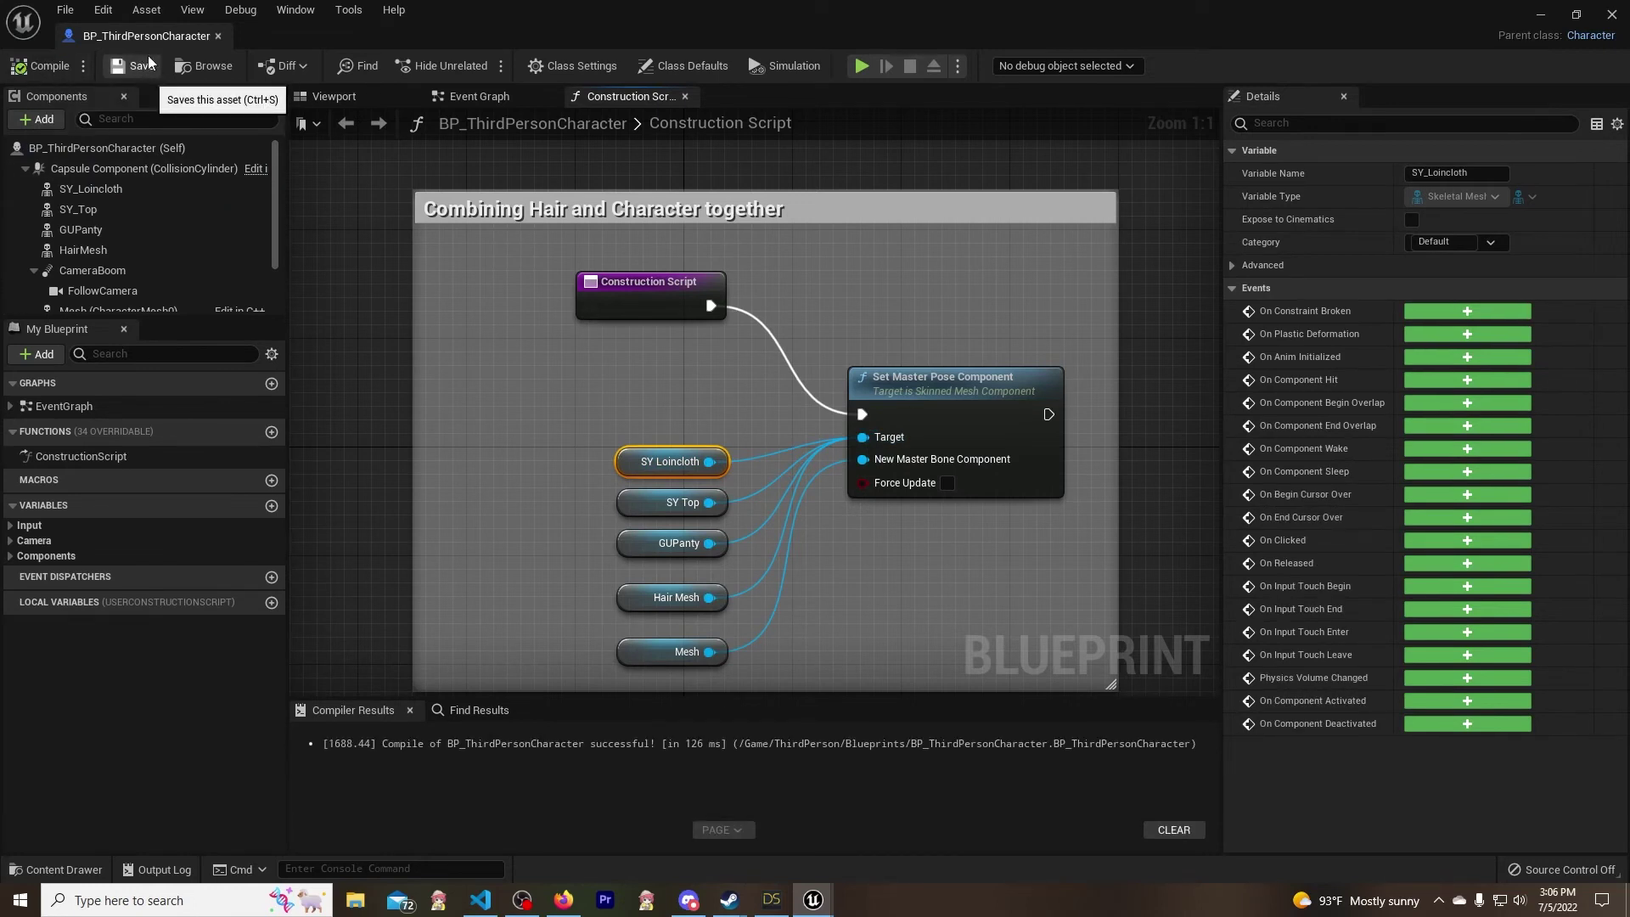
click(218, 36)
- Play the level, run the character forward, then stop the session
click(361, 66)
key(w)
key(w)
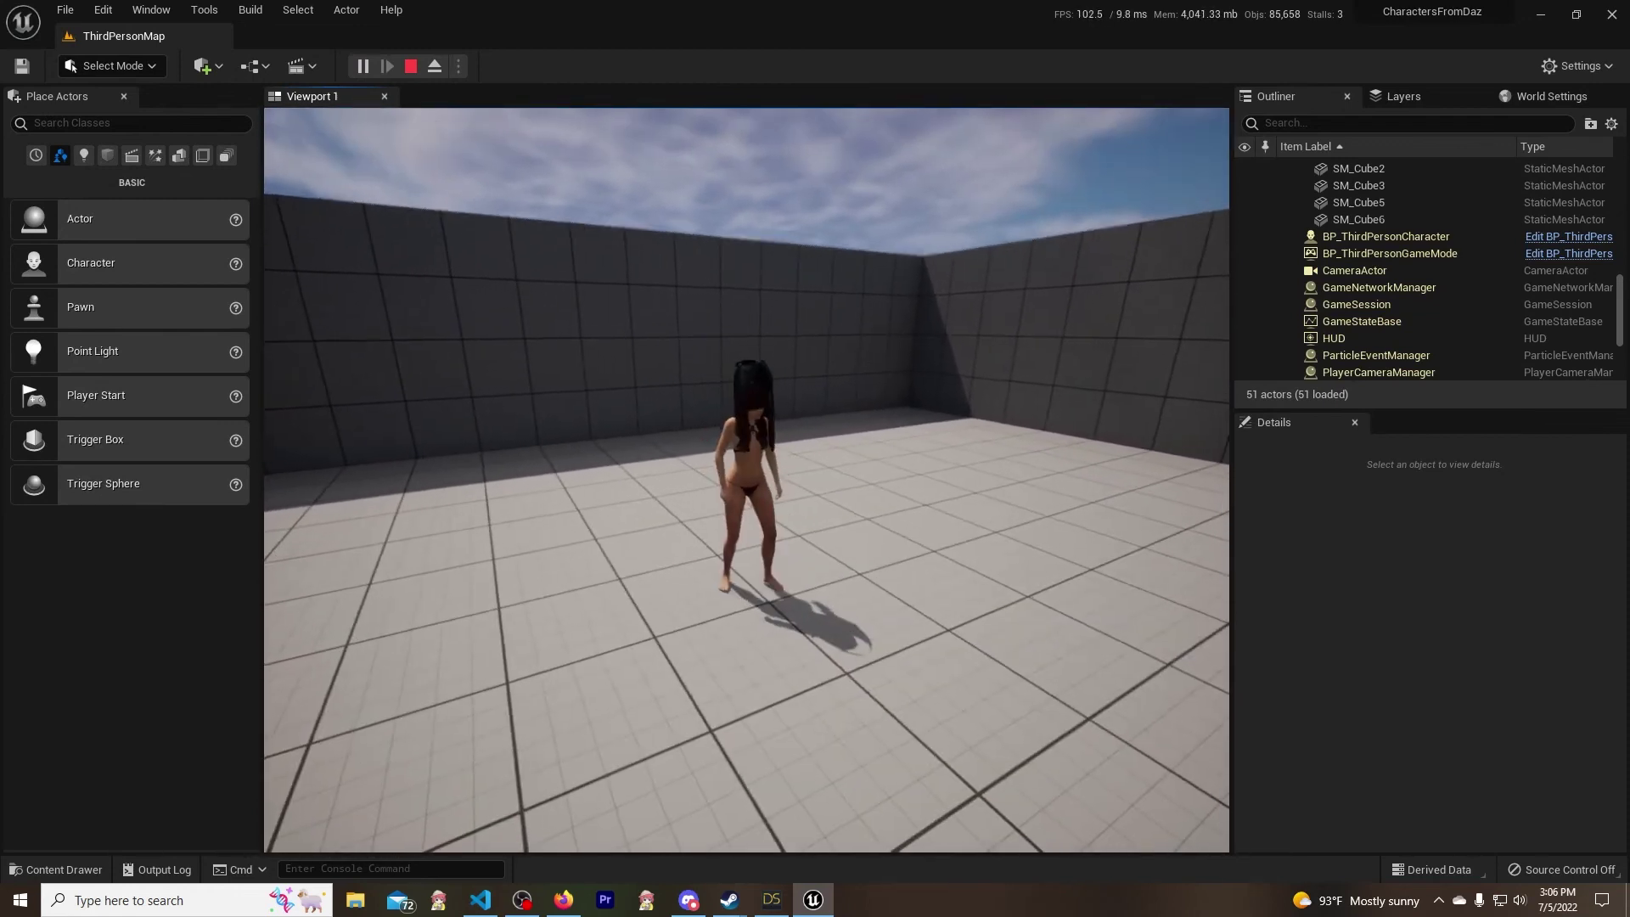
key(Escape)
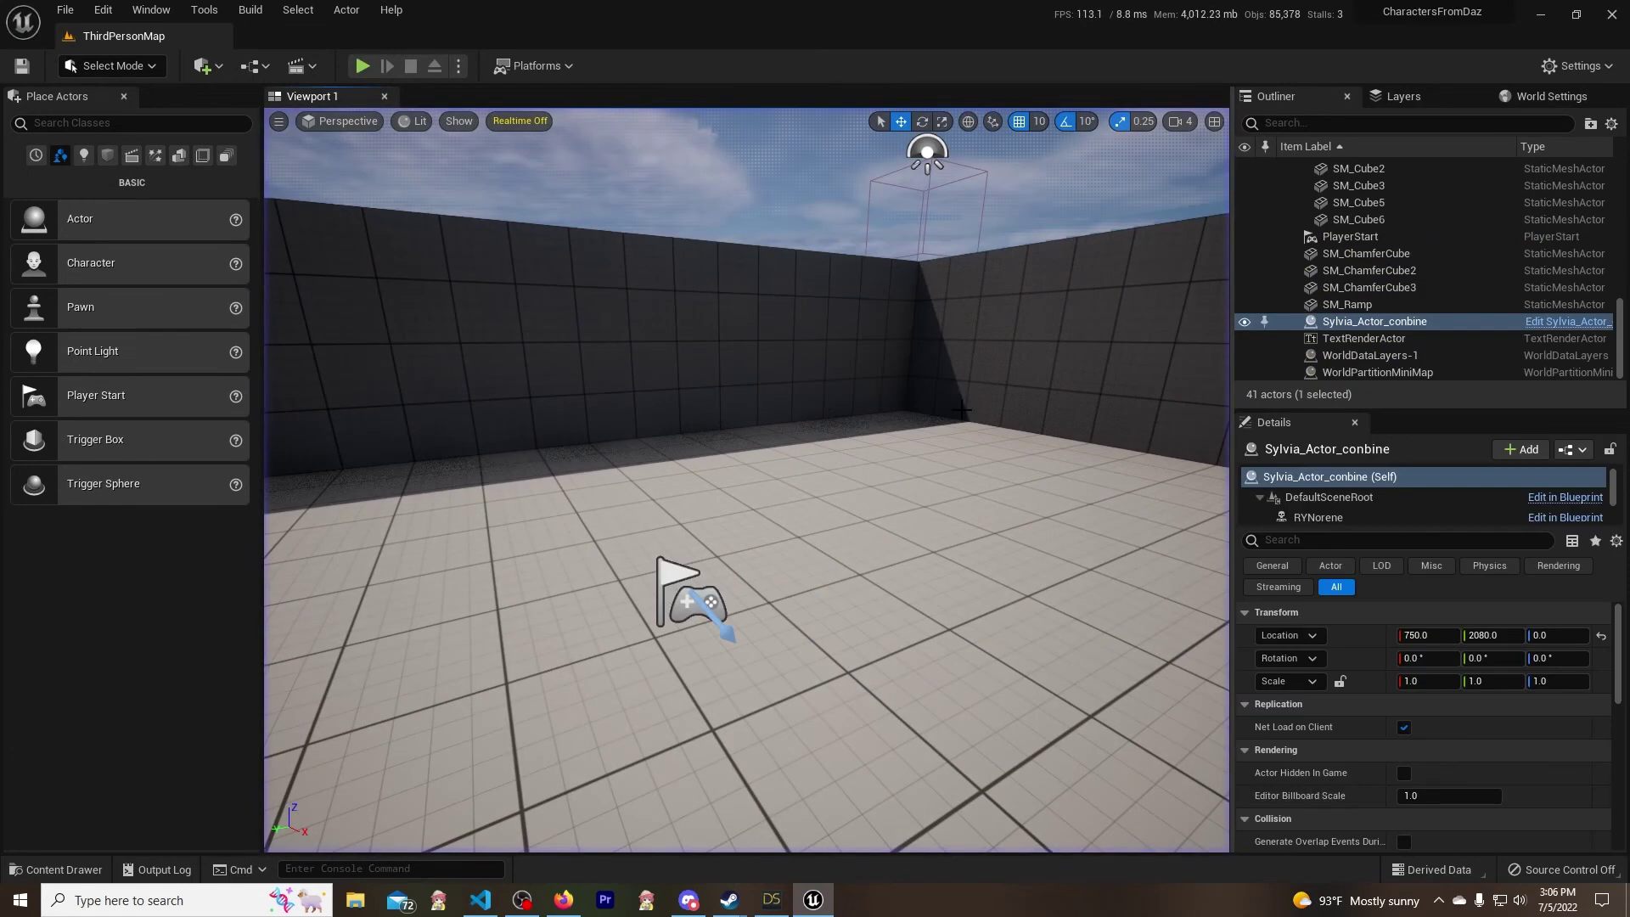
- Reopen BP_ThirdPersonCharacter from the ThirdPerson Blueprints folder
click(64, 869)
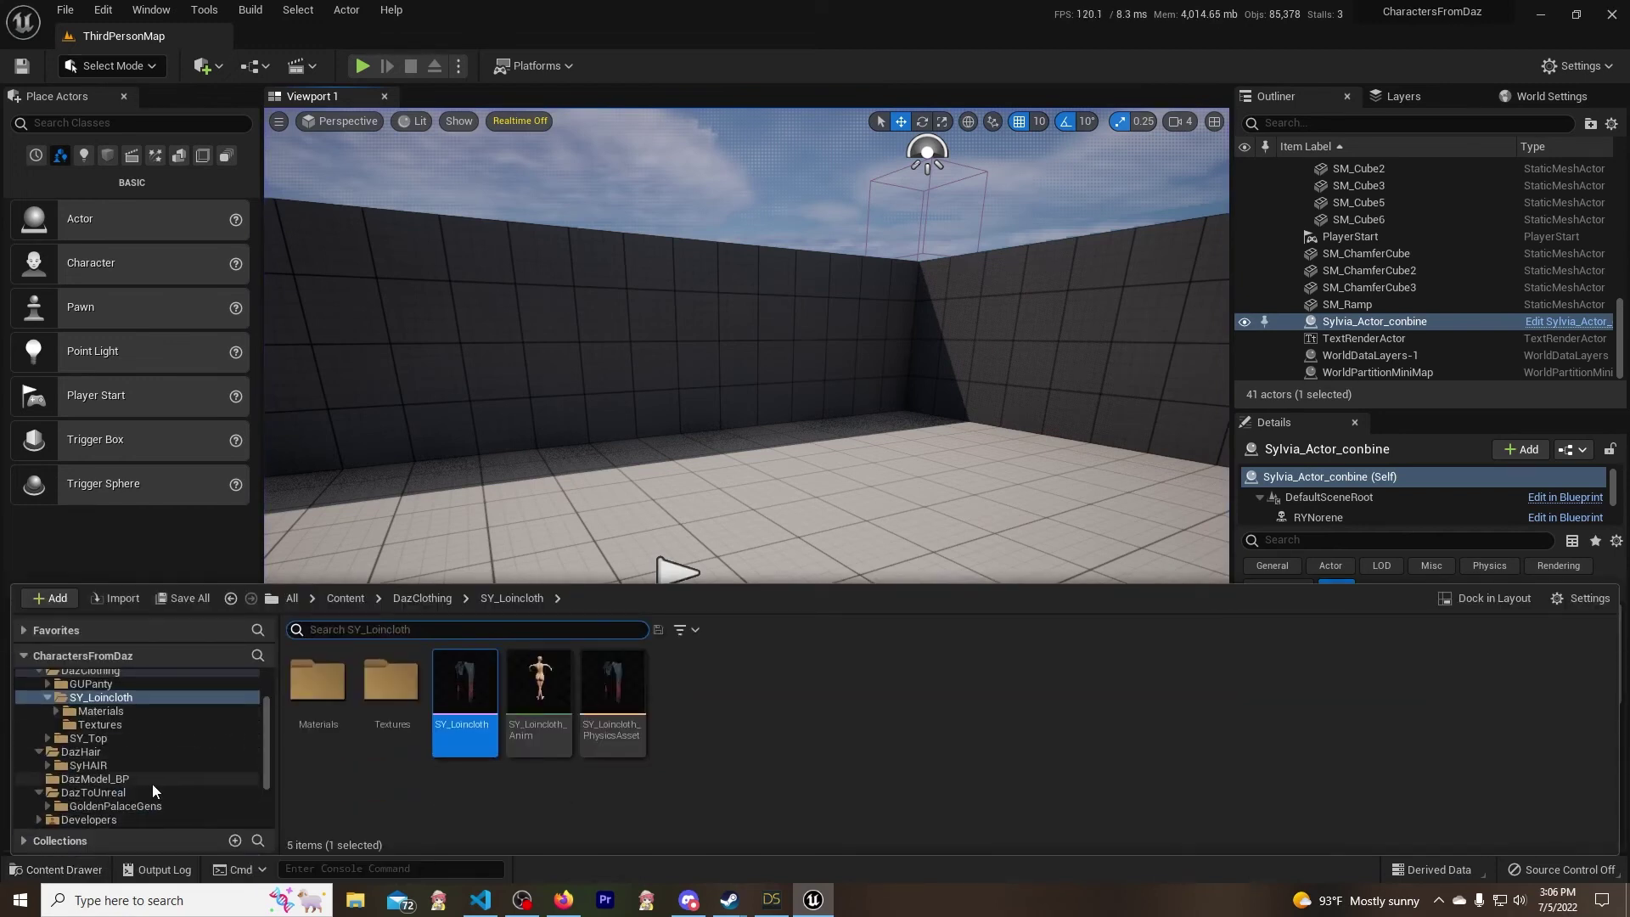
scroll(145, 771, down, 2)
click(127, 791)
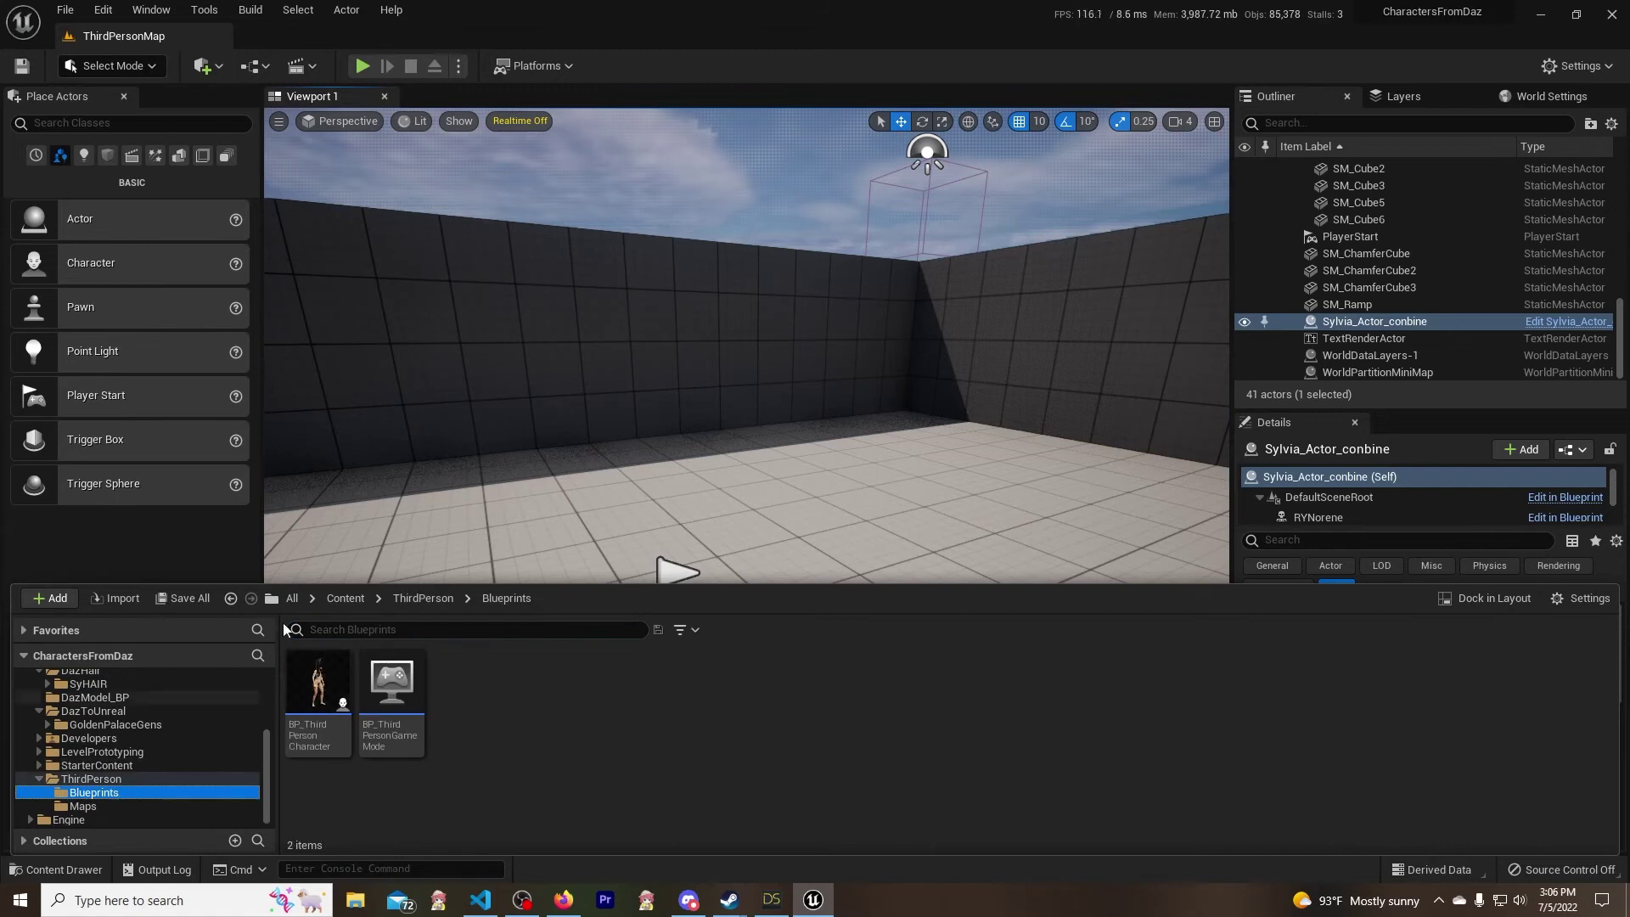
double_click(318, 681)
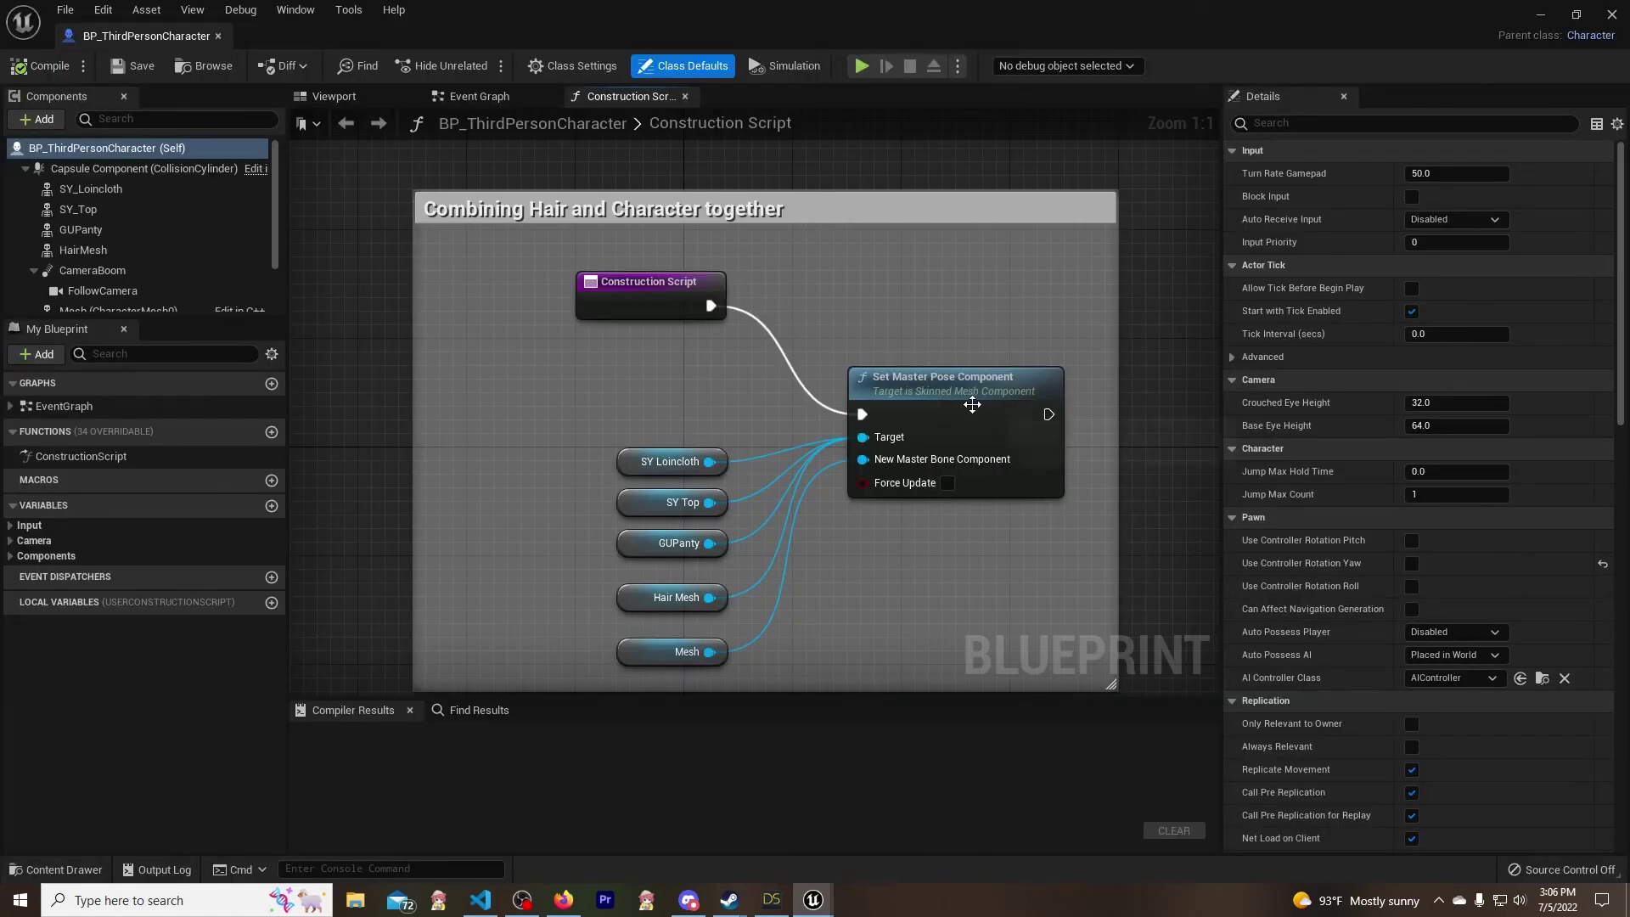
- Compare the transforms of the SY_Top, GUPanty, HairMesh and body Mesh components
click(104, 208)
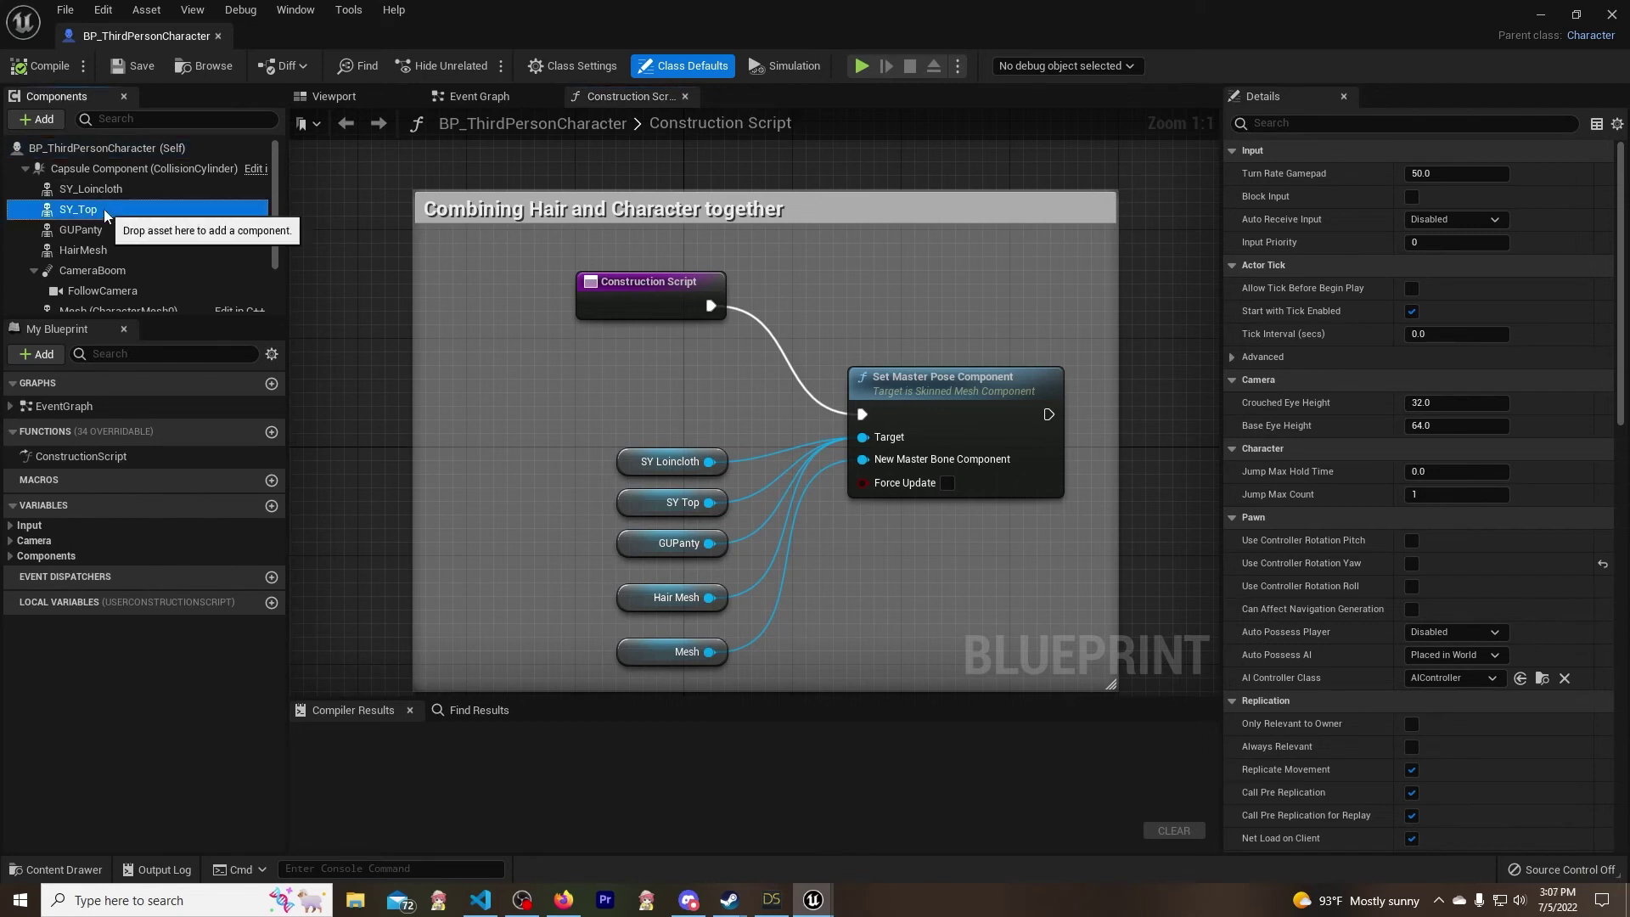
click(89, 230)
click(92, 250)
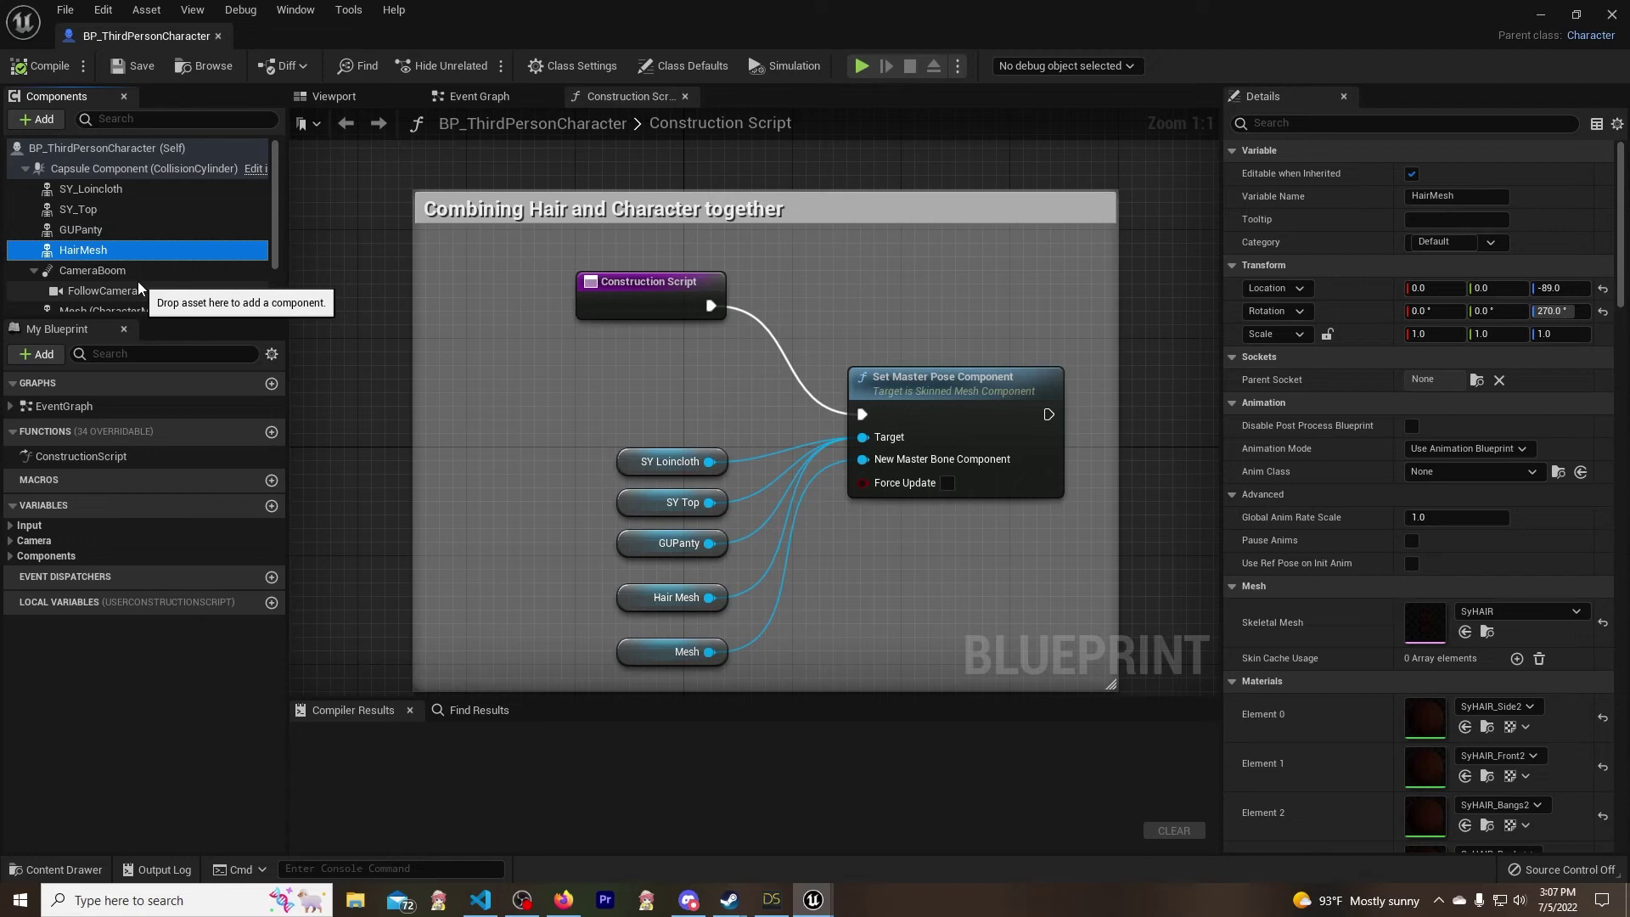
scroll(144, 280, down, 2)
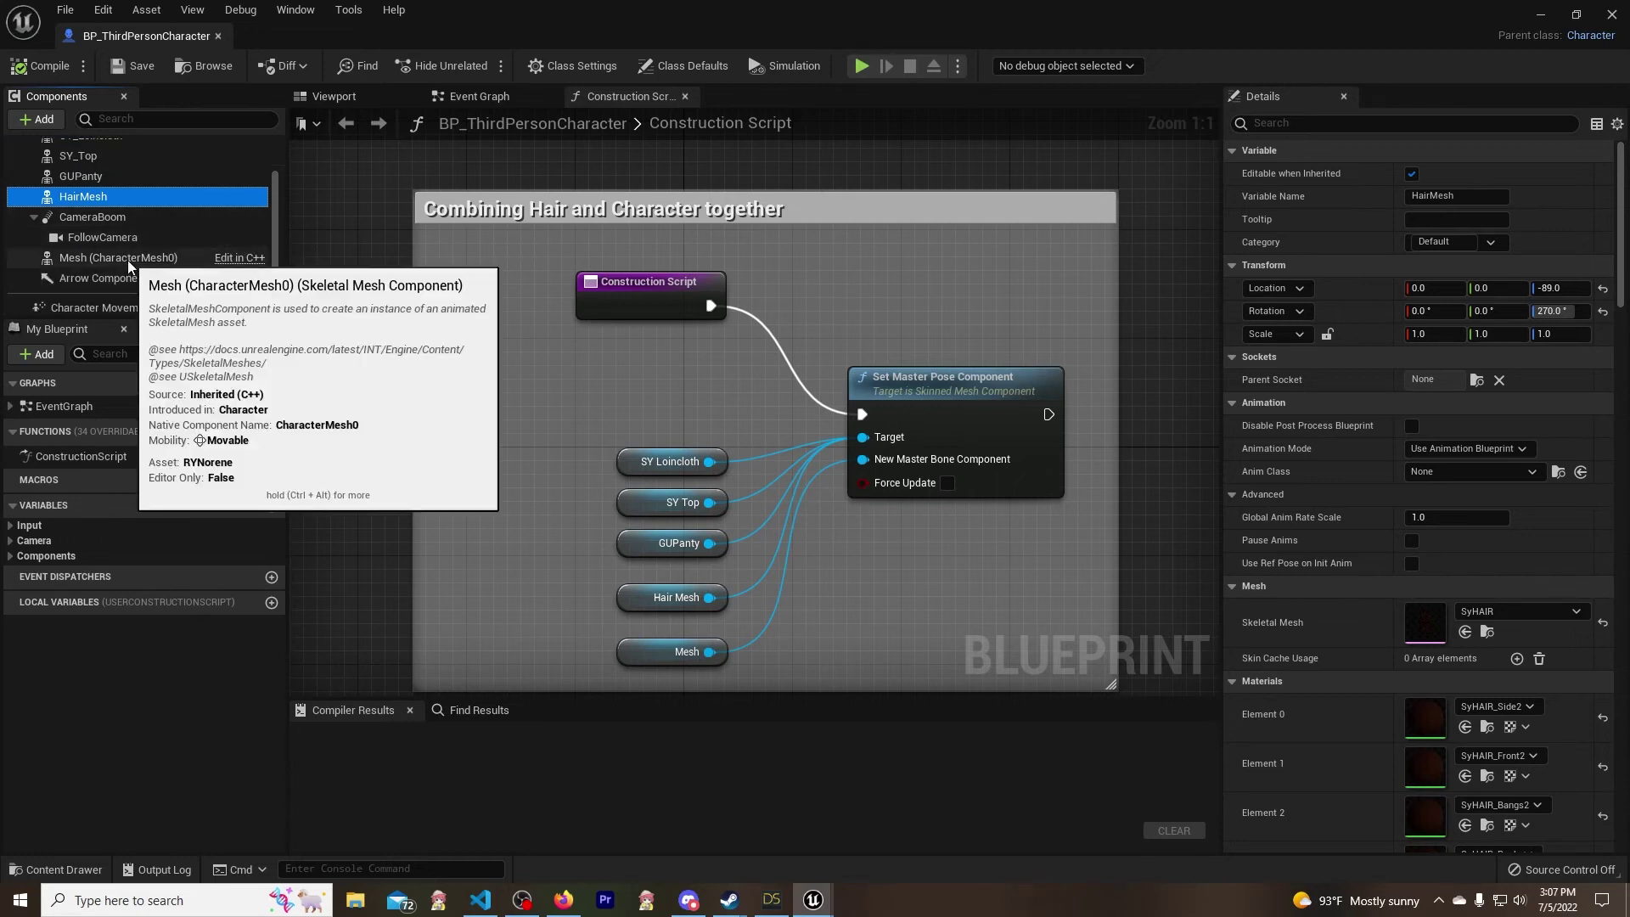
click(128, 260)
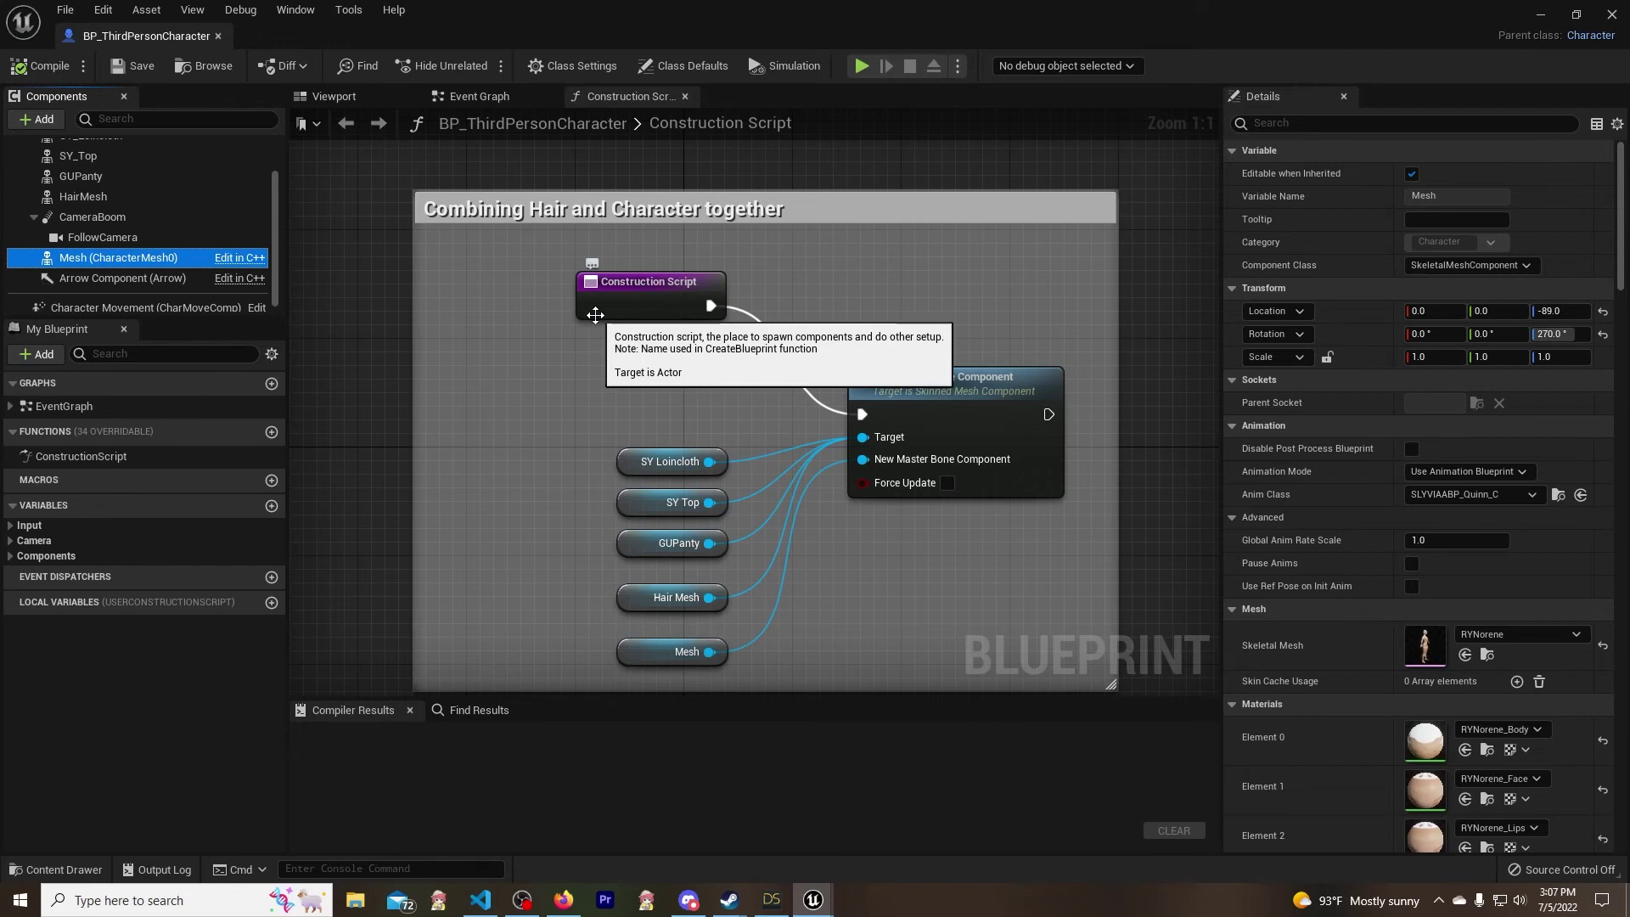
scroll(111, 221, up, 3)
click(78, 209)
- Set SY_Loincloth to Location Z -89 and Rotation Z 270, then save and close the blueprint
click(85, 188)
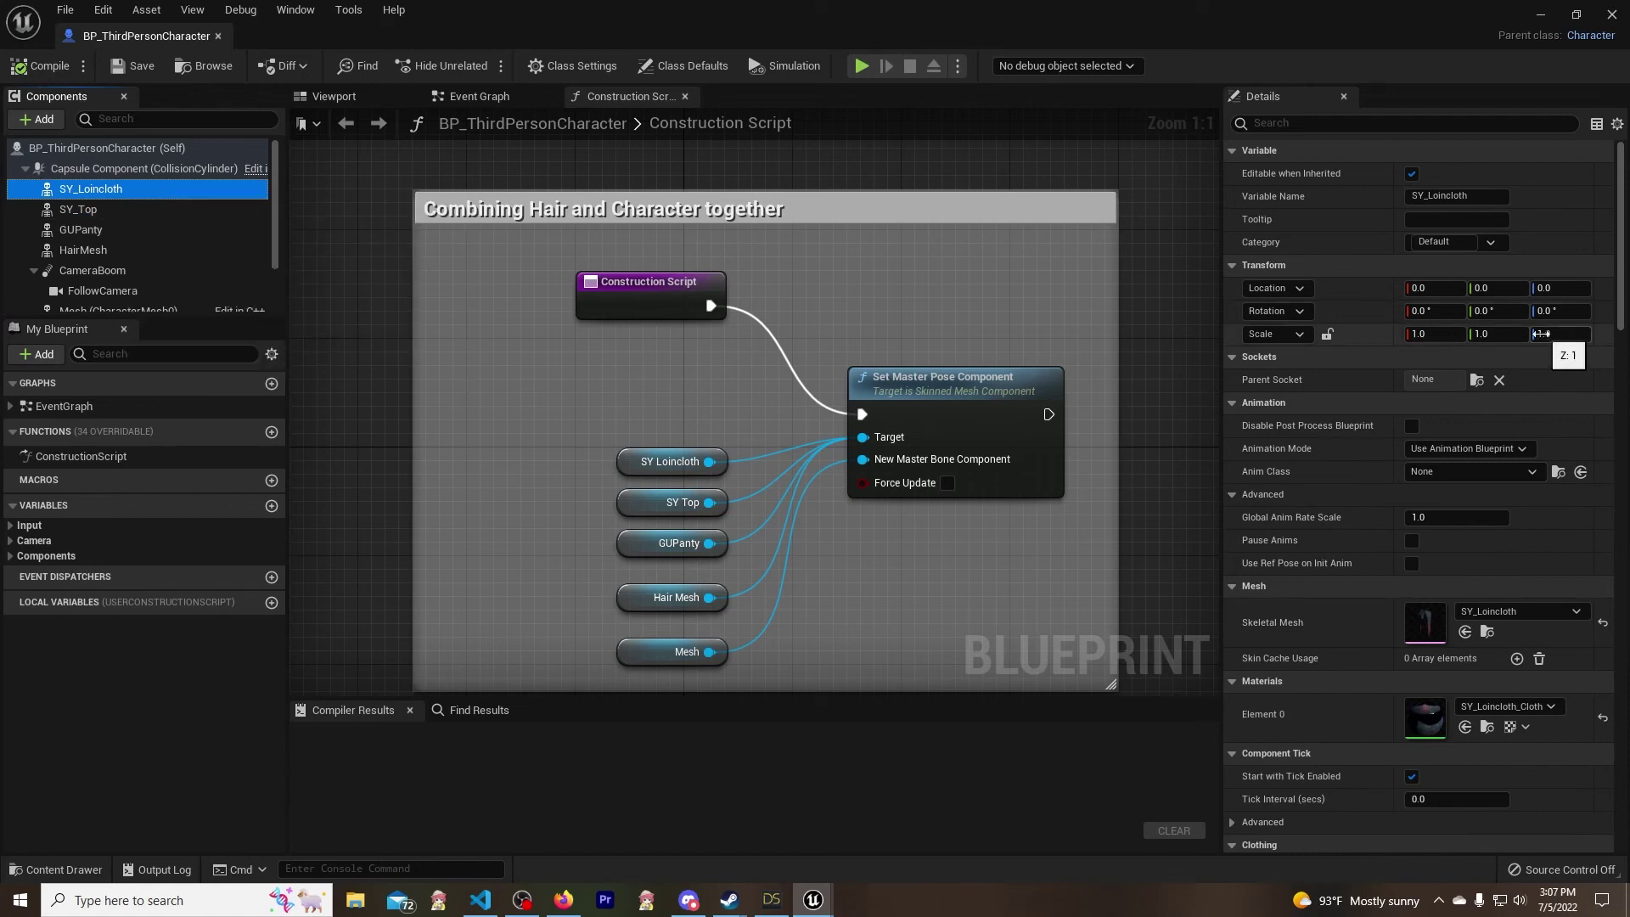
click(1560, 288)
text(-89)
key(Return)
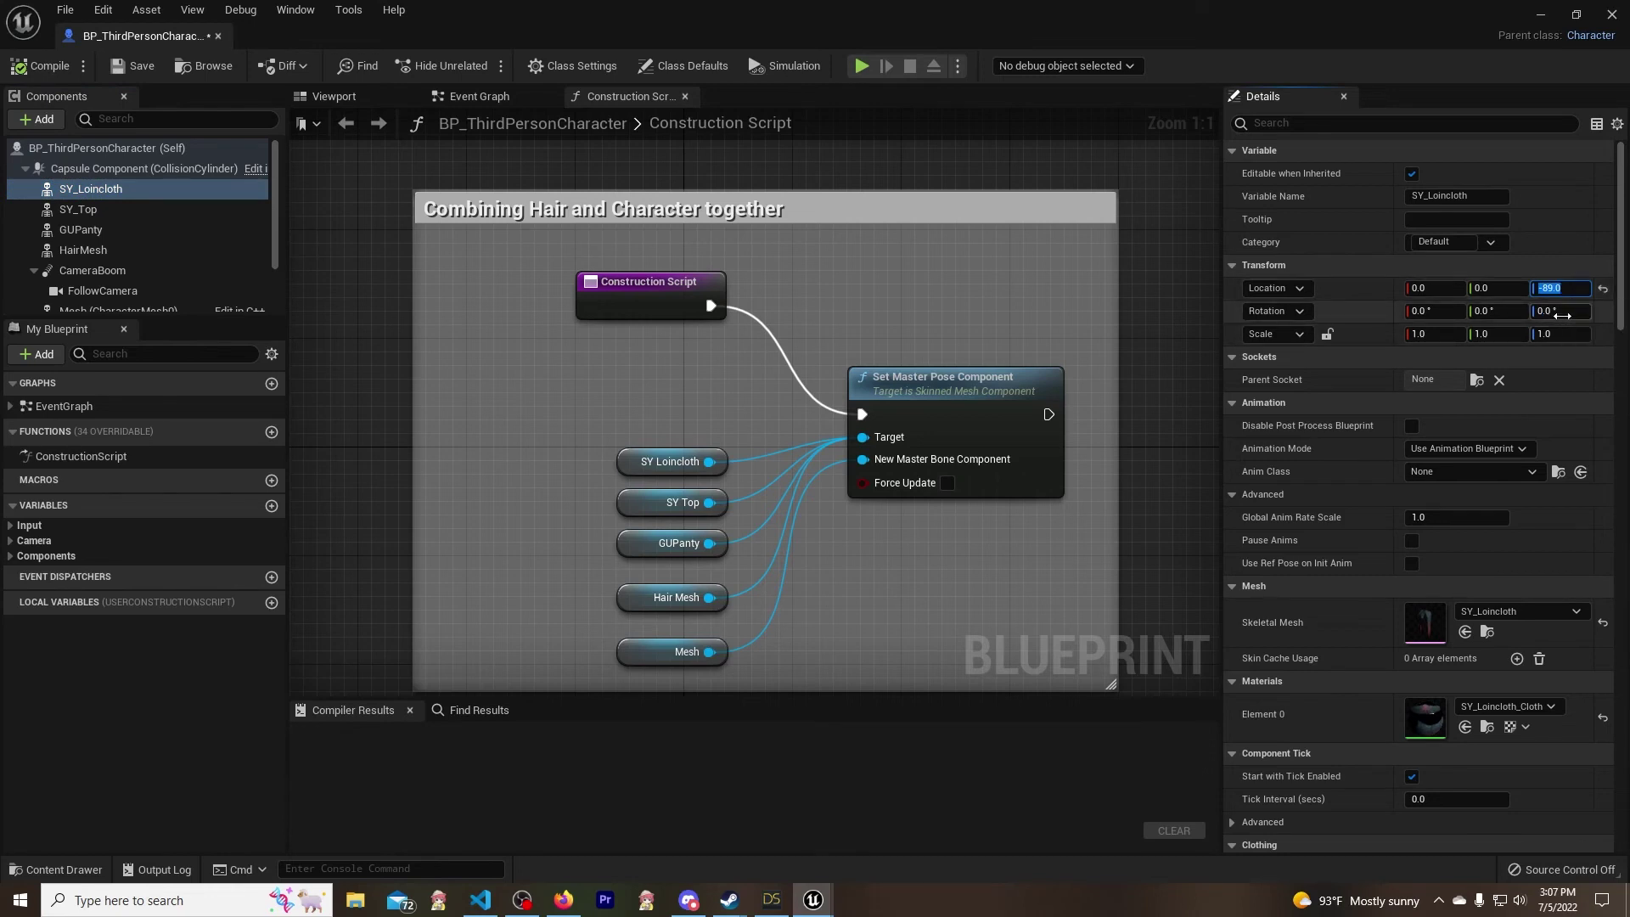
click(1560, 312)
text(270)
key(Return)
click(139, 69)
click(218, 36)
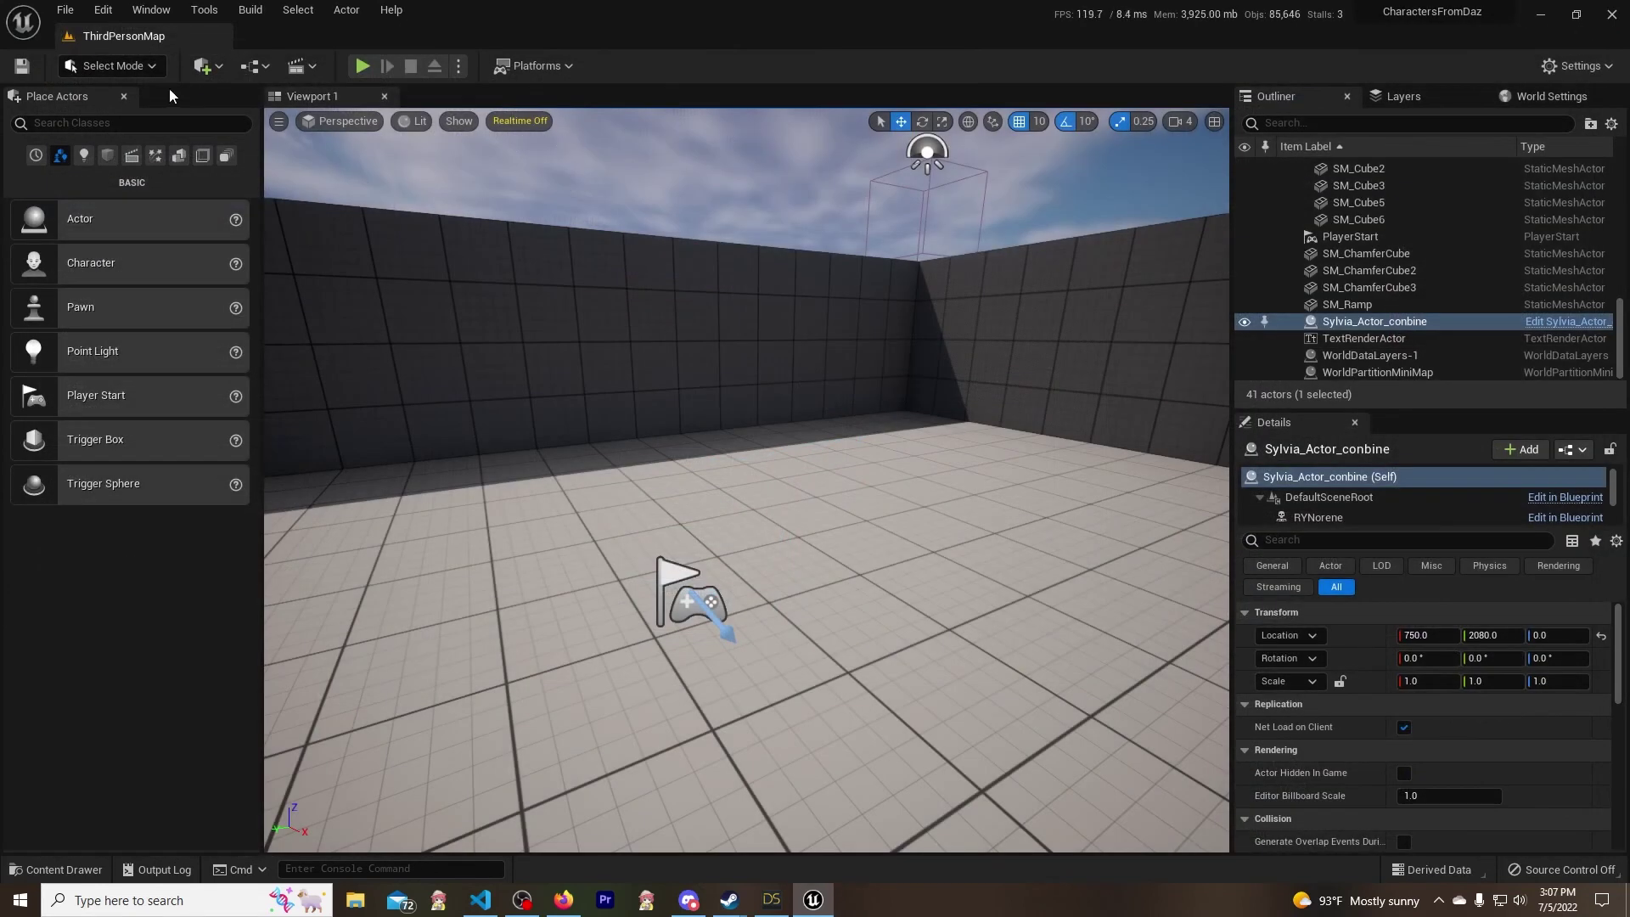
- Play the level and run the character around to check the loincloth fit, then stop
key(alt+p)
key(w)
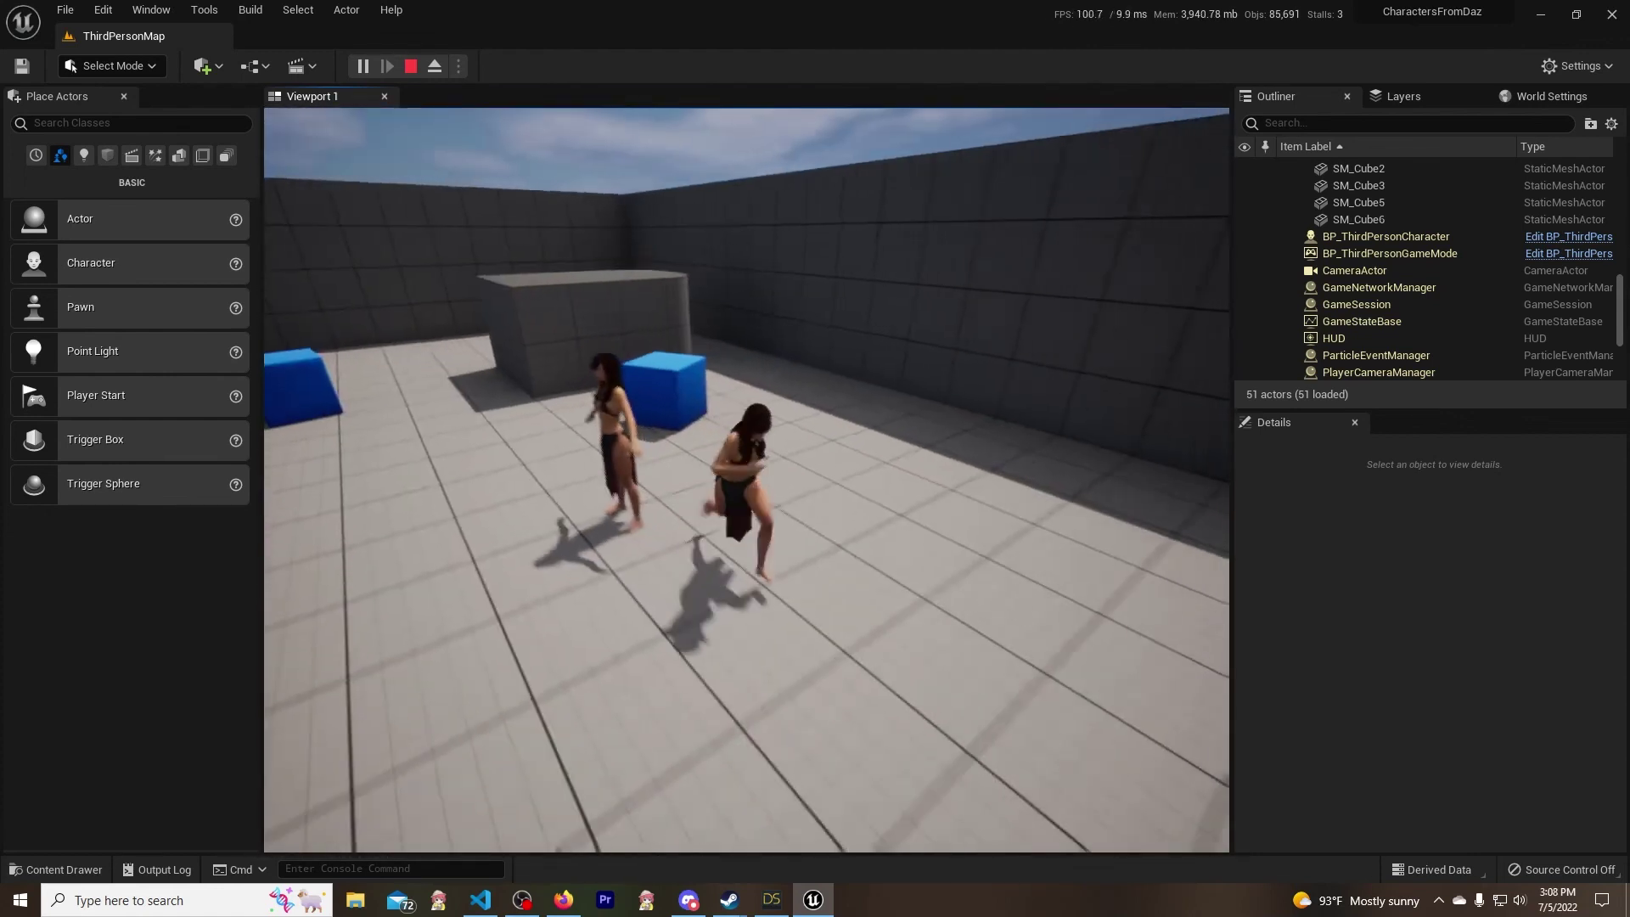
click(410, 65)
click(74, 867)
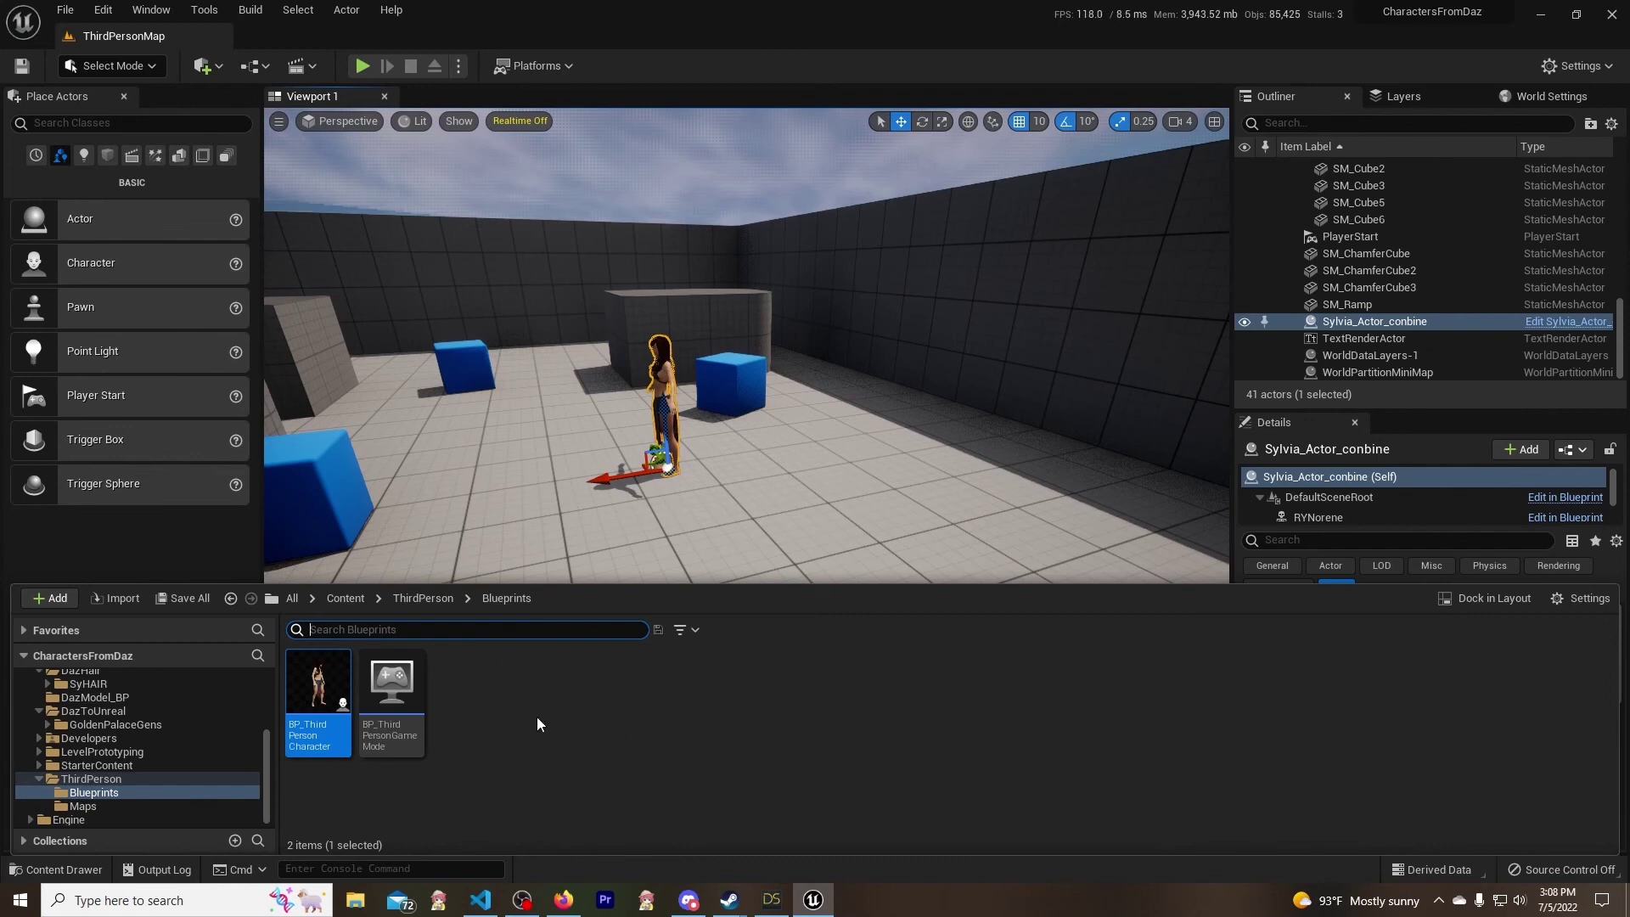
- Create an Actor-based Blueprint Class named dsfiuhxdfsg in the DazModel_BP folder
scroll(93, 717, up, 3)
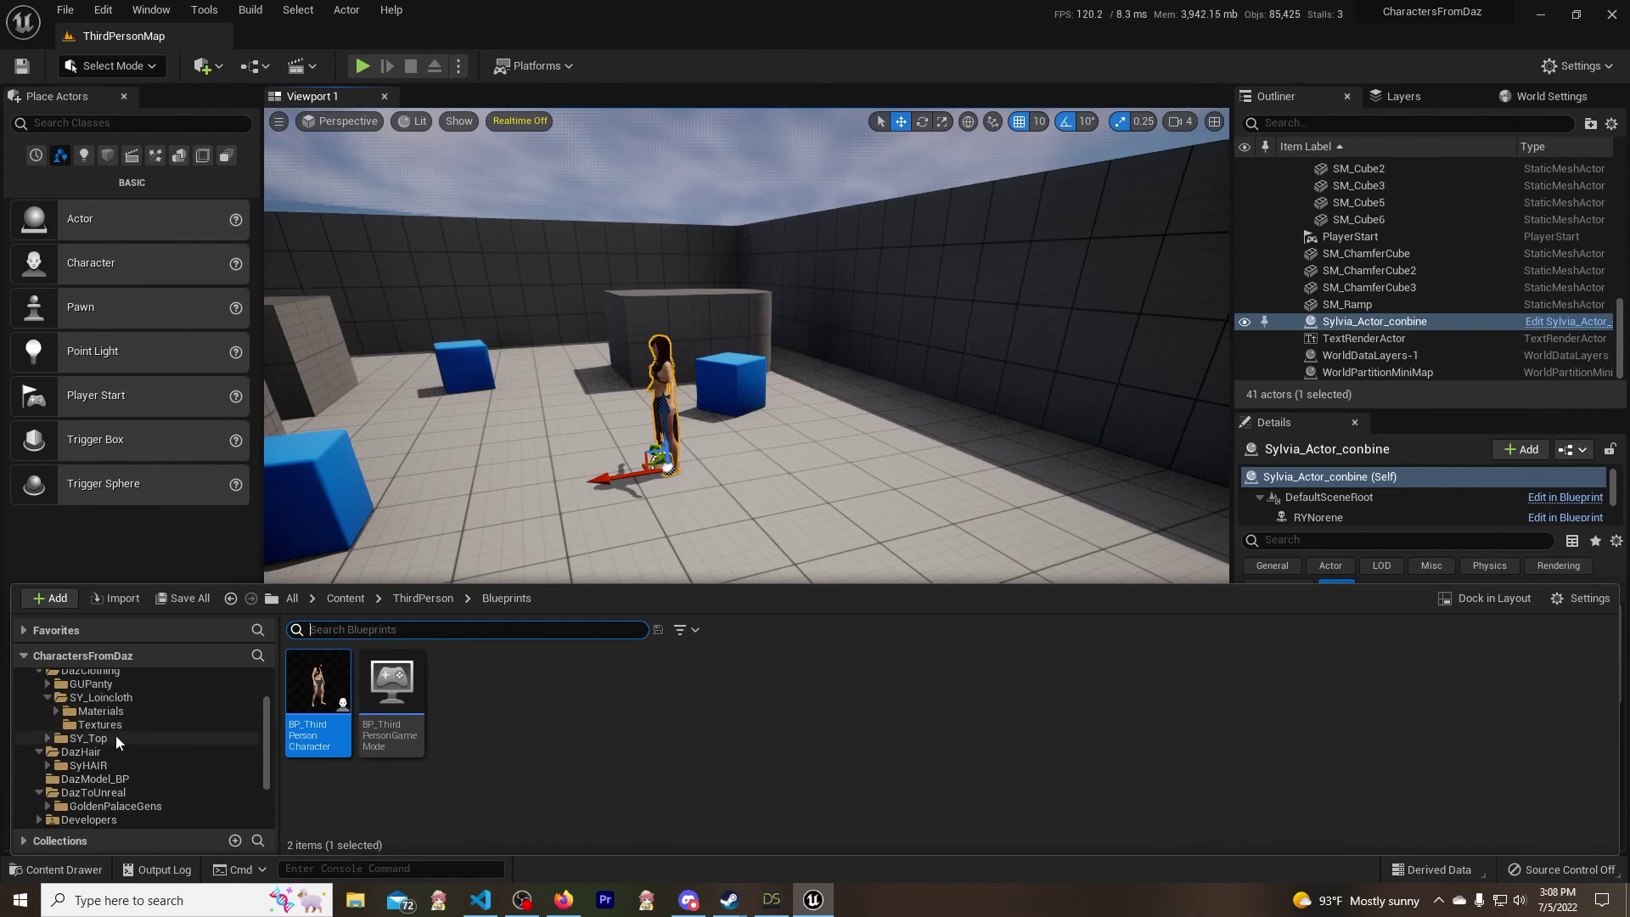
click(84, 780)
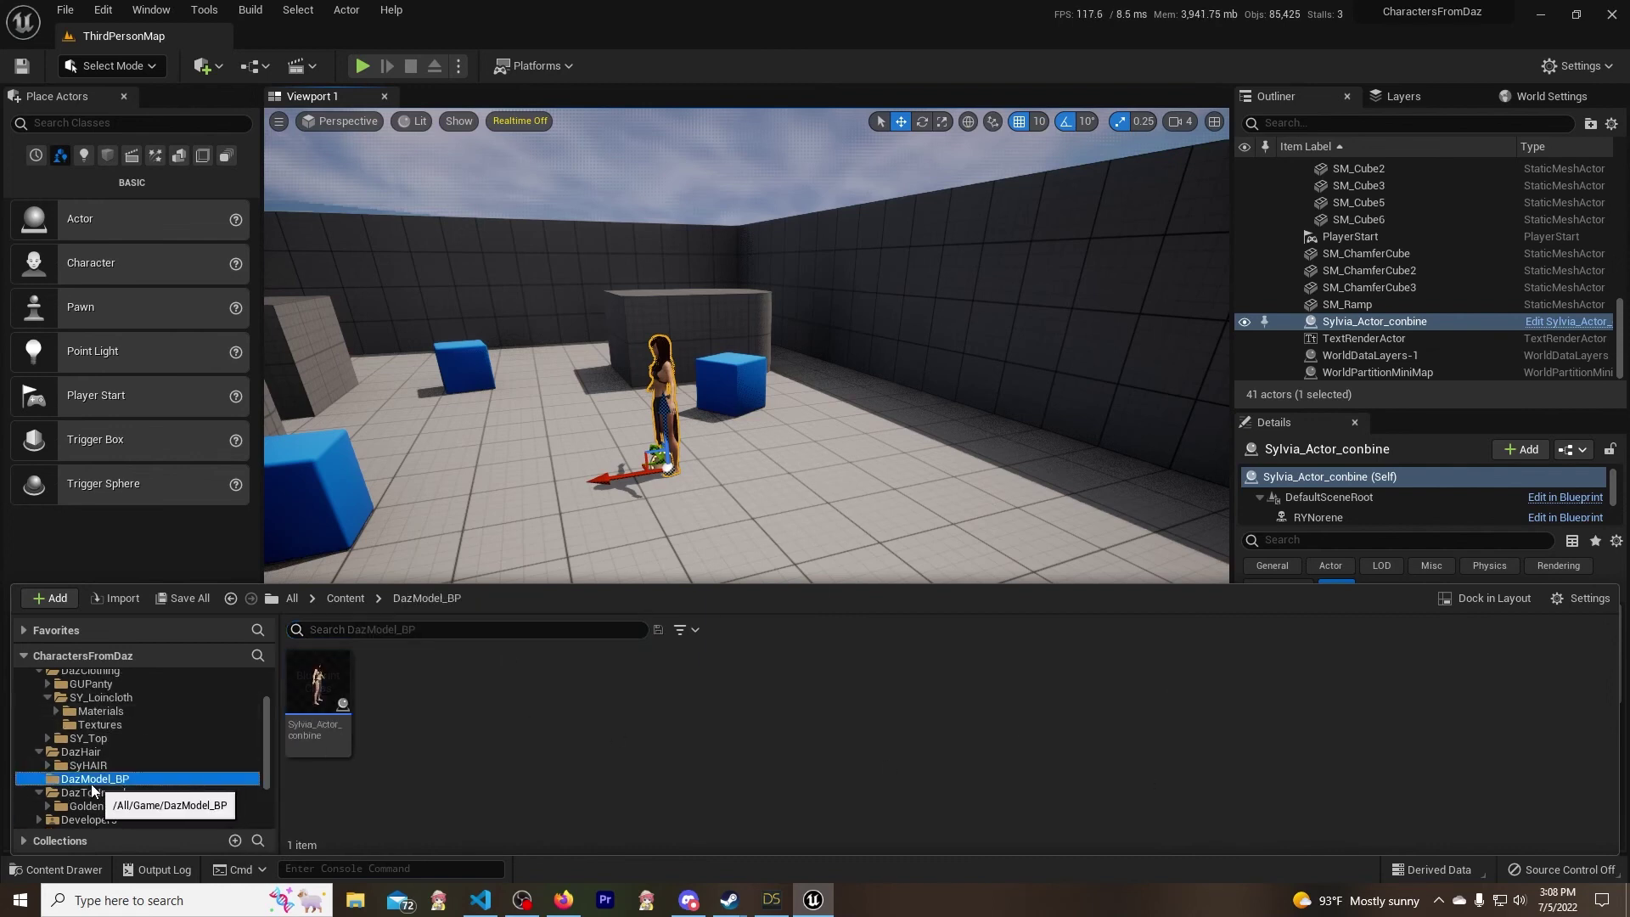
right_click(840, 726)
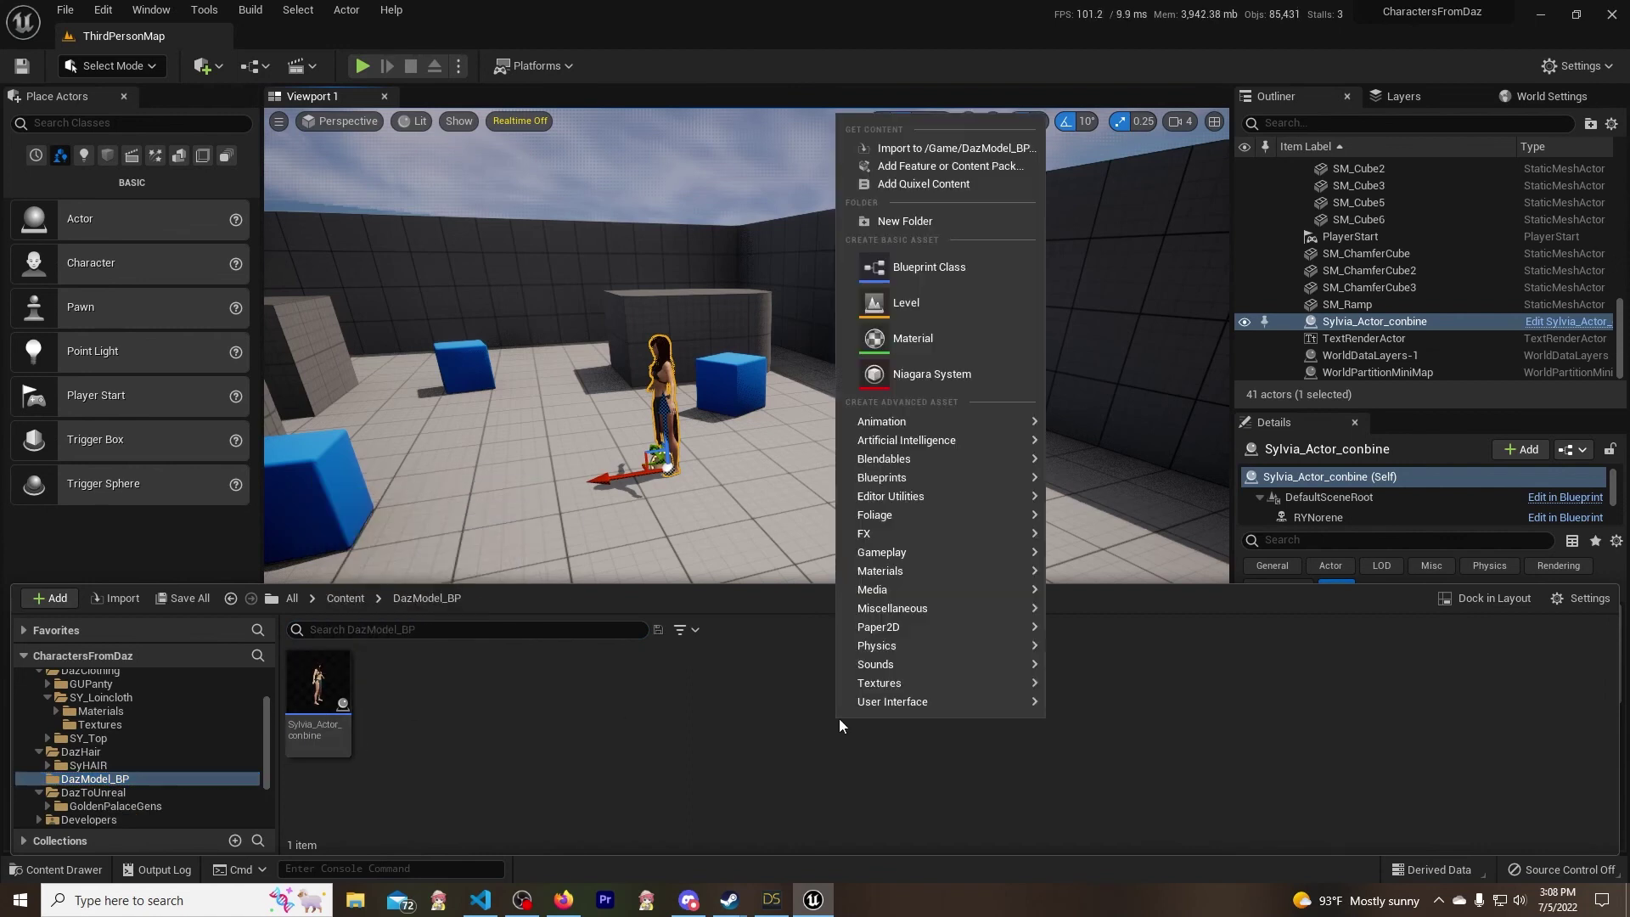
click(929, 268)
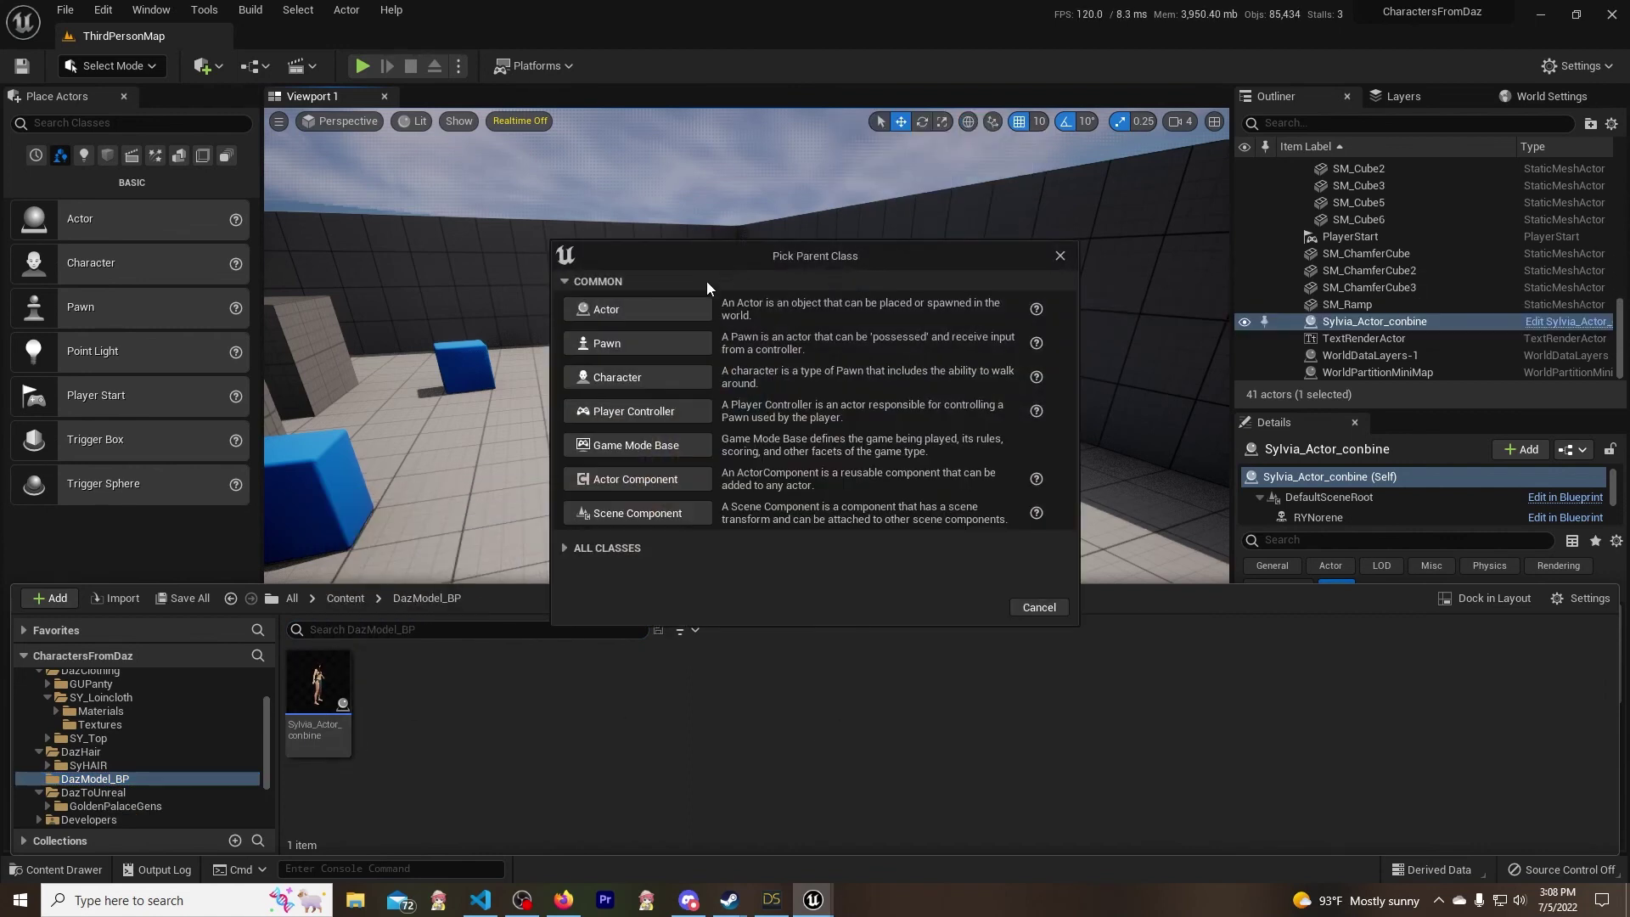
click(636, 309)
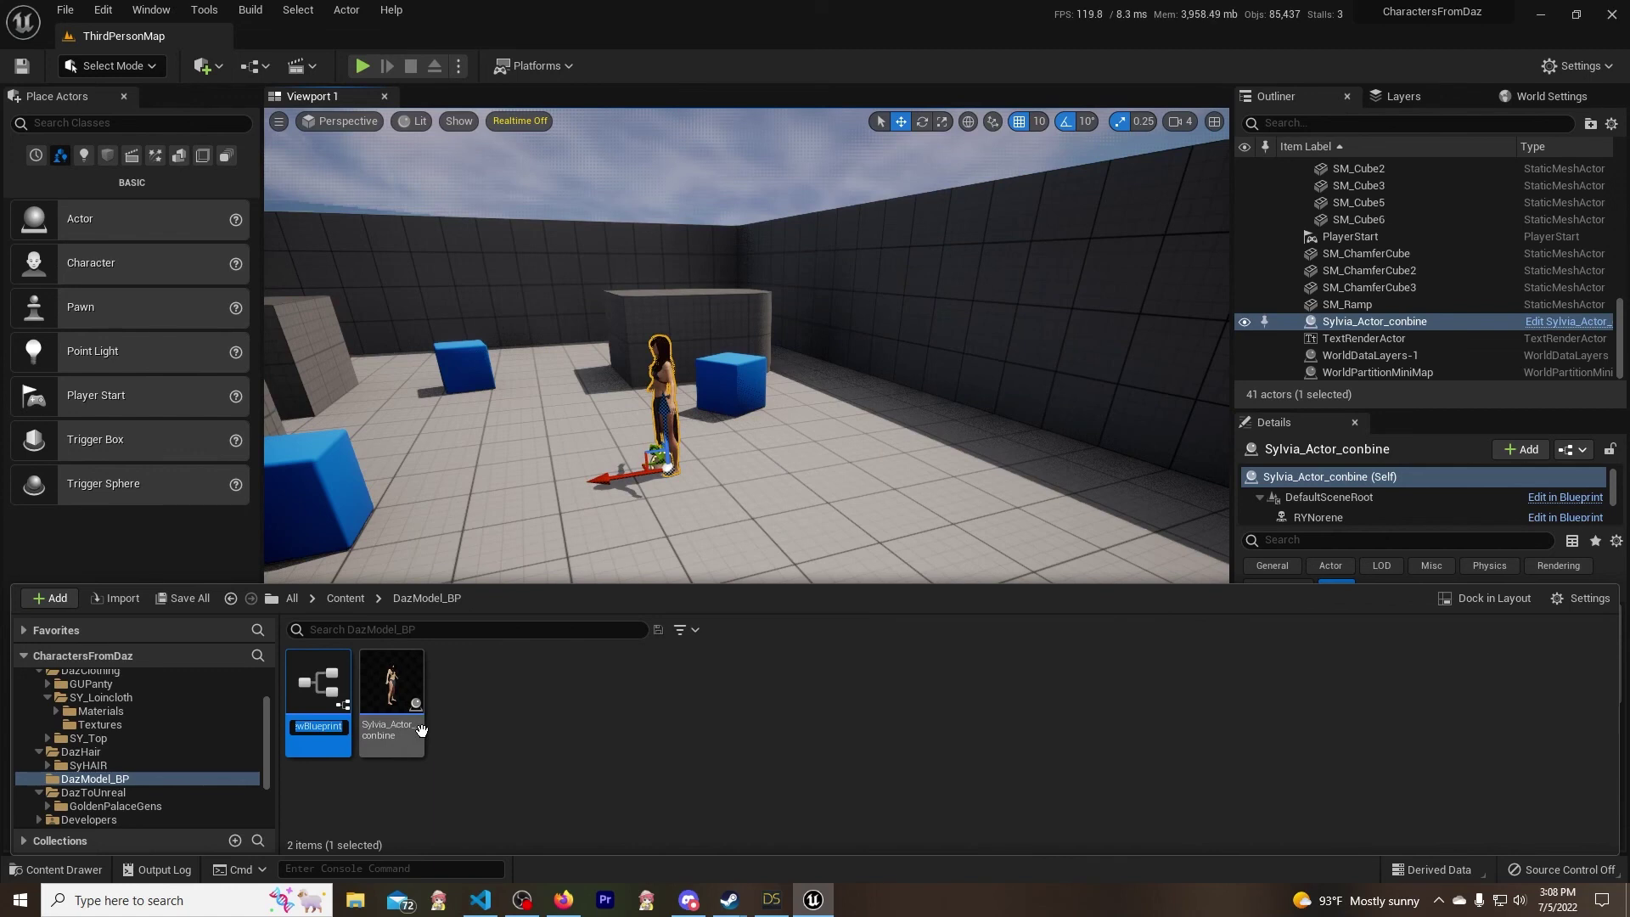
text(fiuhxdfsg)
key(Return)
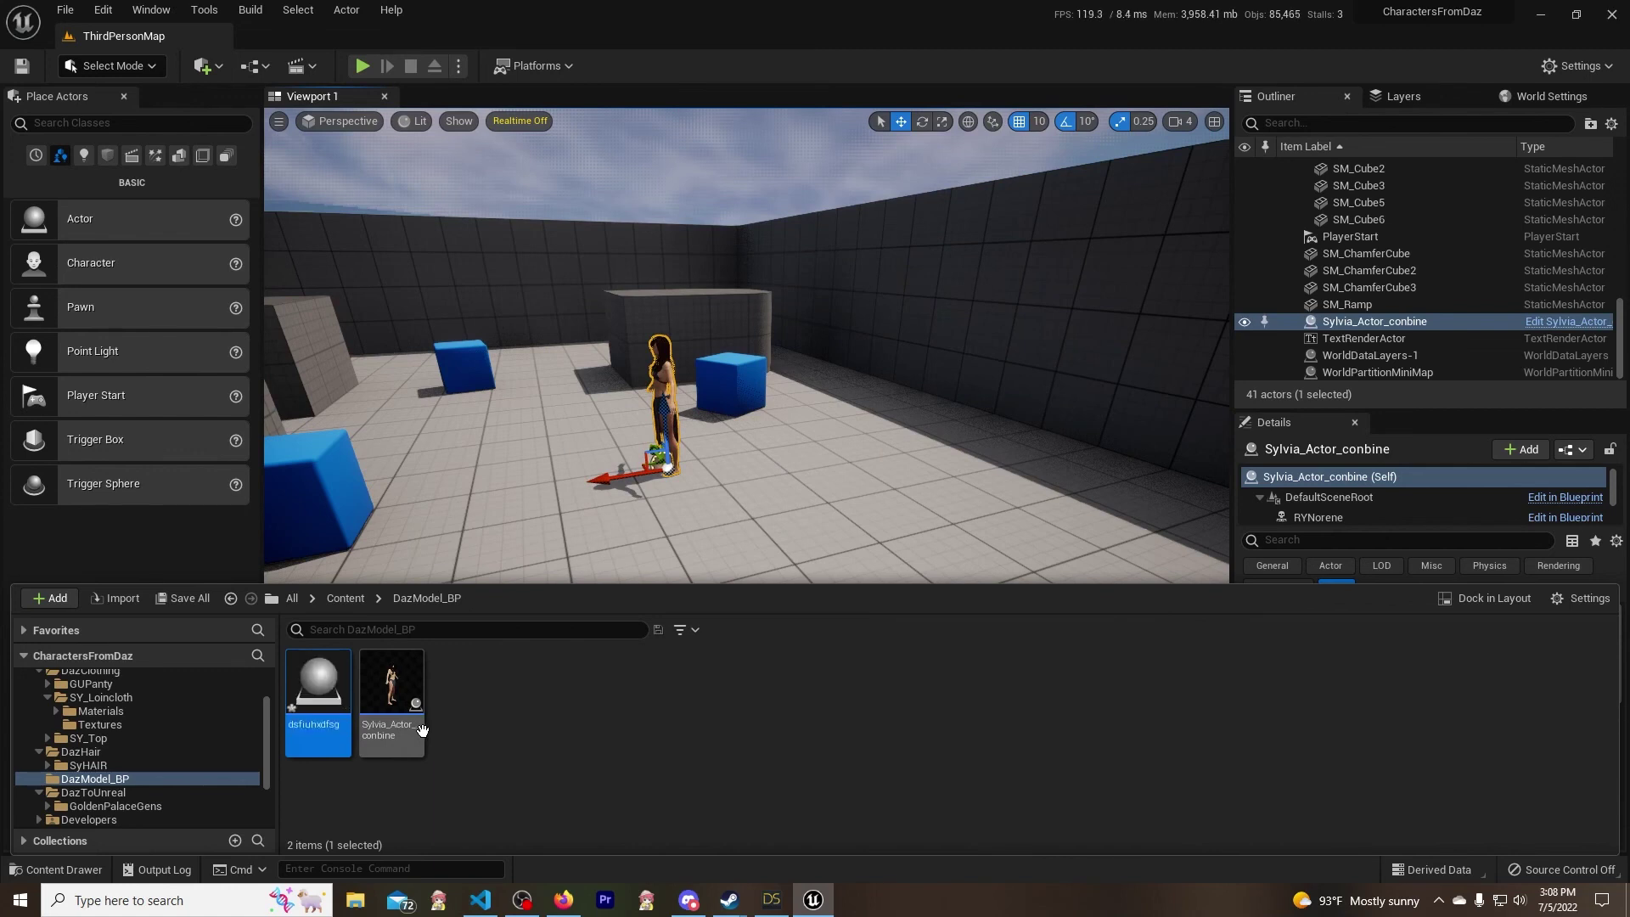
- Open the dsfiuhxdfsg blueprint and switch to its Construction Script graph
double_click(337, 703)
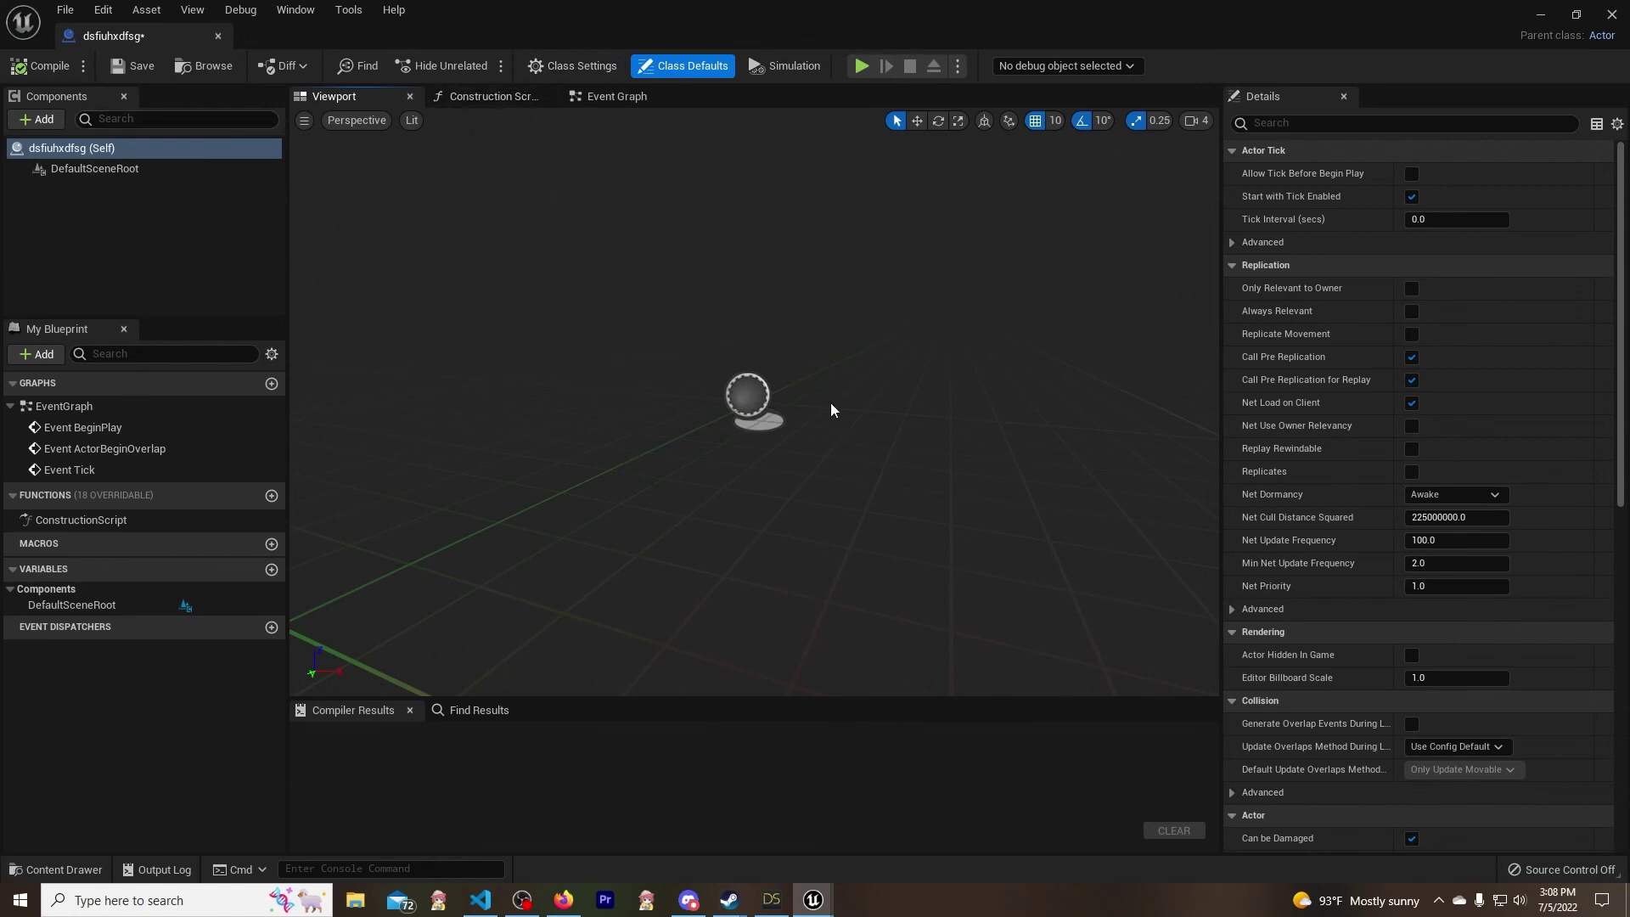
click(496, 97)
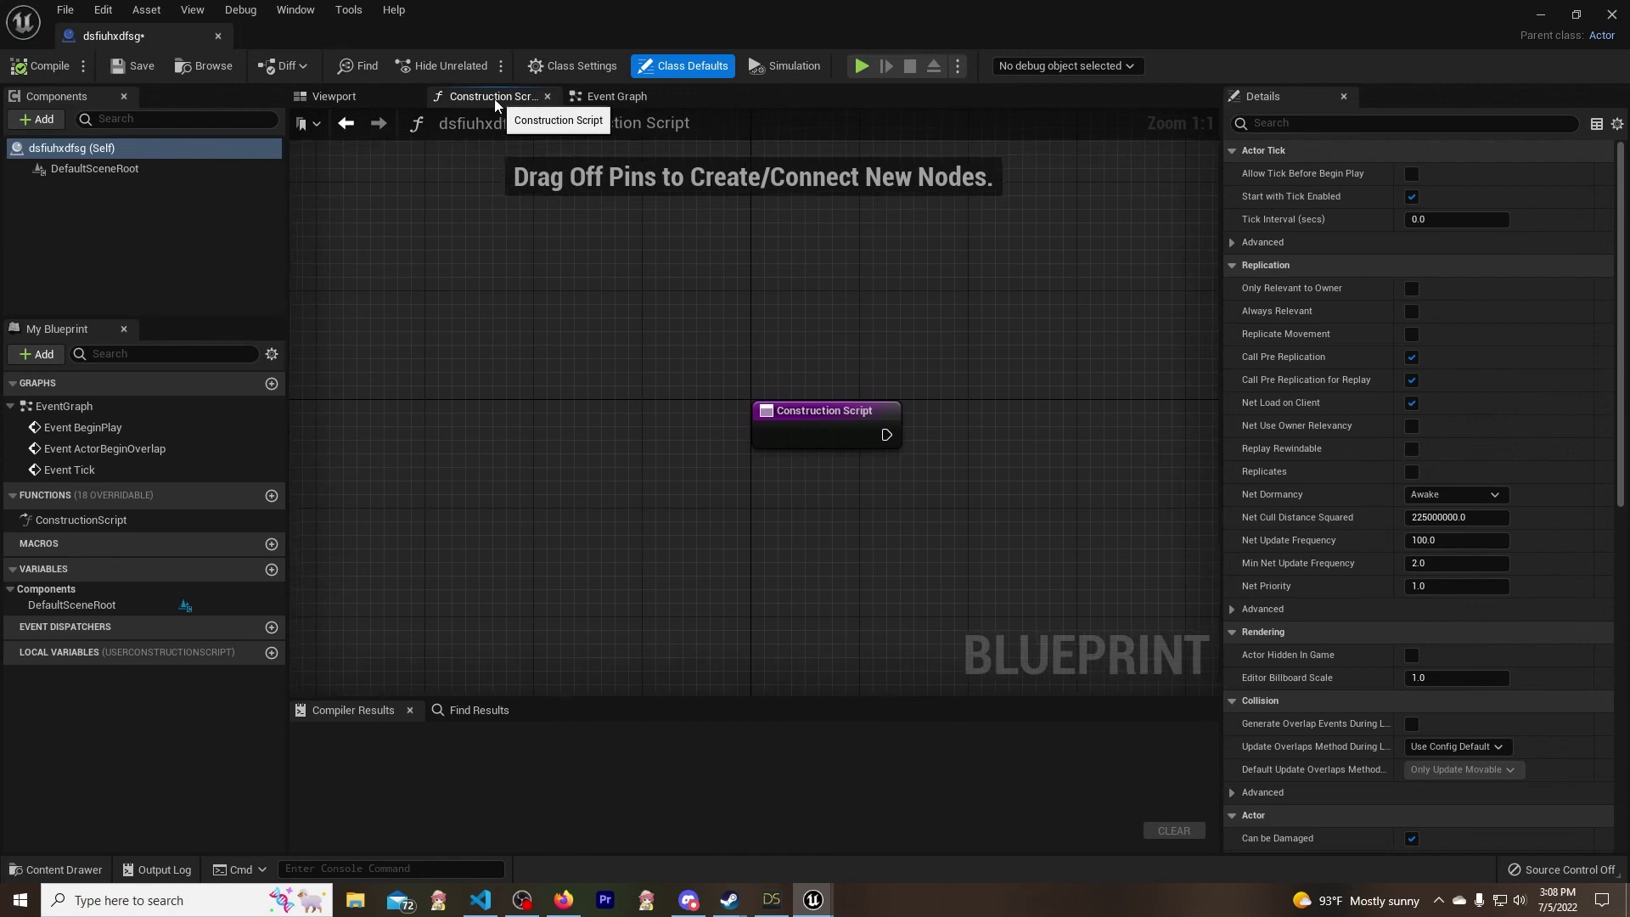